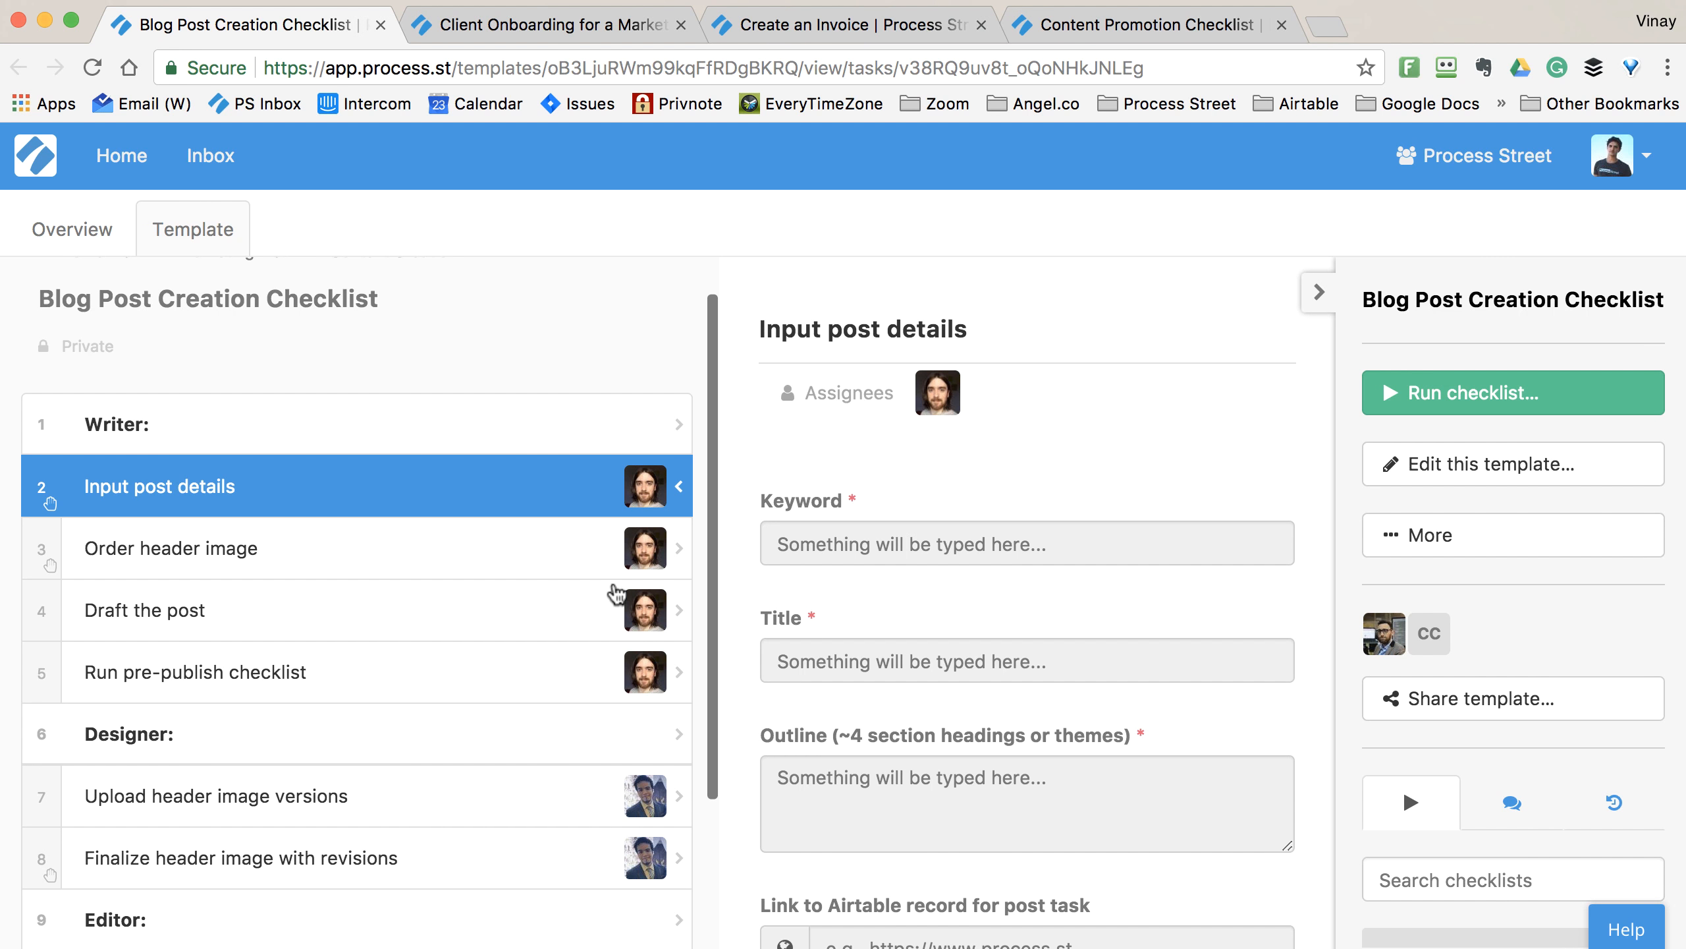
- Browse the later tasks, viewing Upload header image versions and the empty, editor-assigned Review the post
{"action": "scroll", "coordinate": [508, 622], "scroll_direction": "down", "scroll_amount": 5}
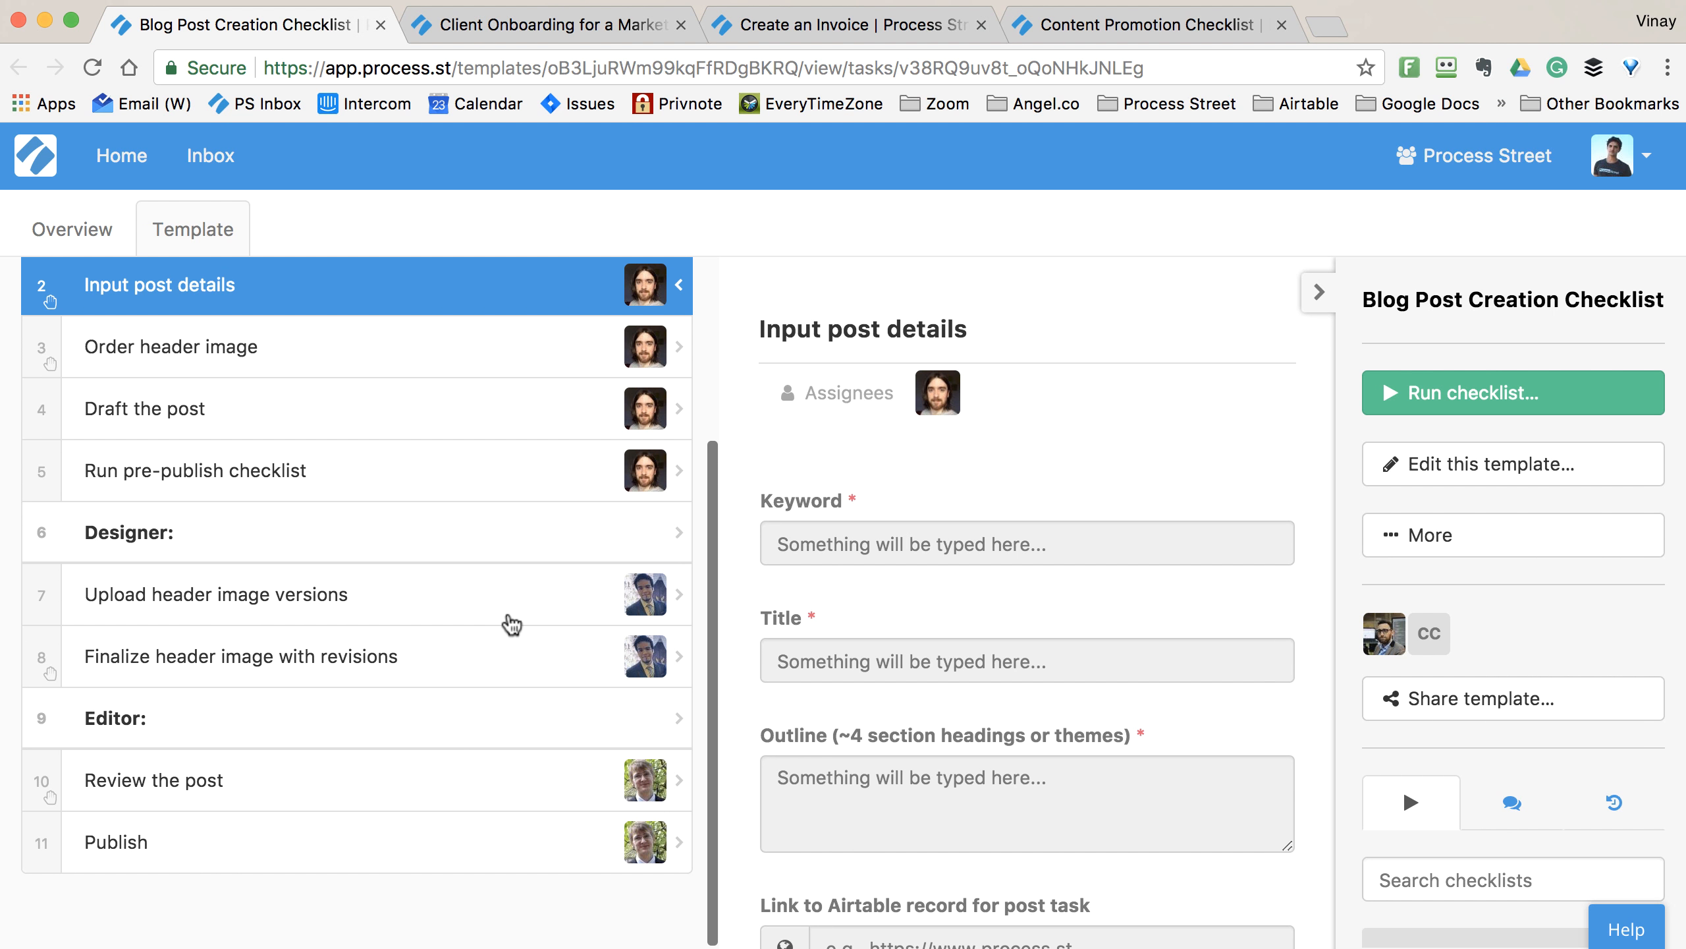
{"action": "scroll", "coordinate": [509, 623], "scroll_direction": "up", "scroll_amount": 4}
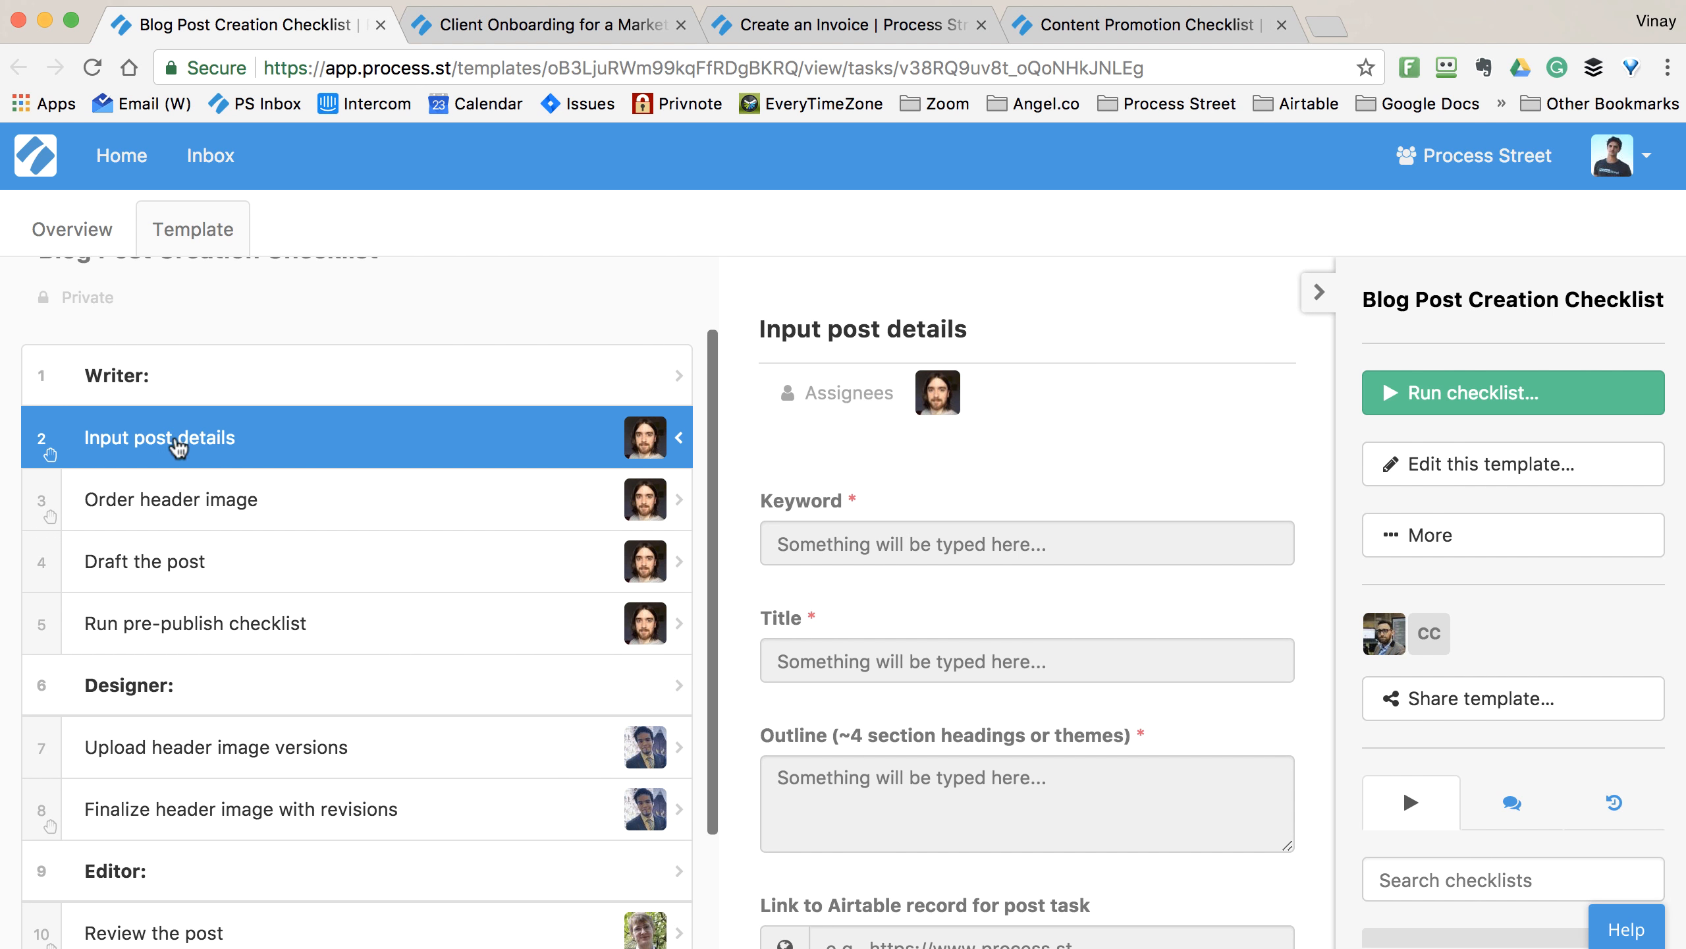
{"action": "scroll", "coordinate": [211, 639], "scroll_direction": "down", "scroll_amount": 4}
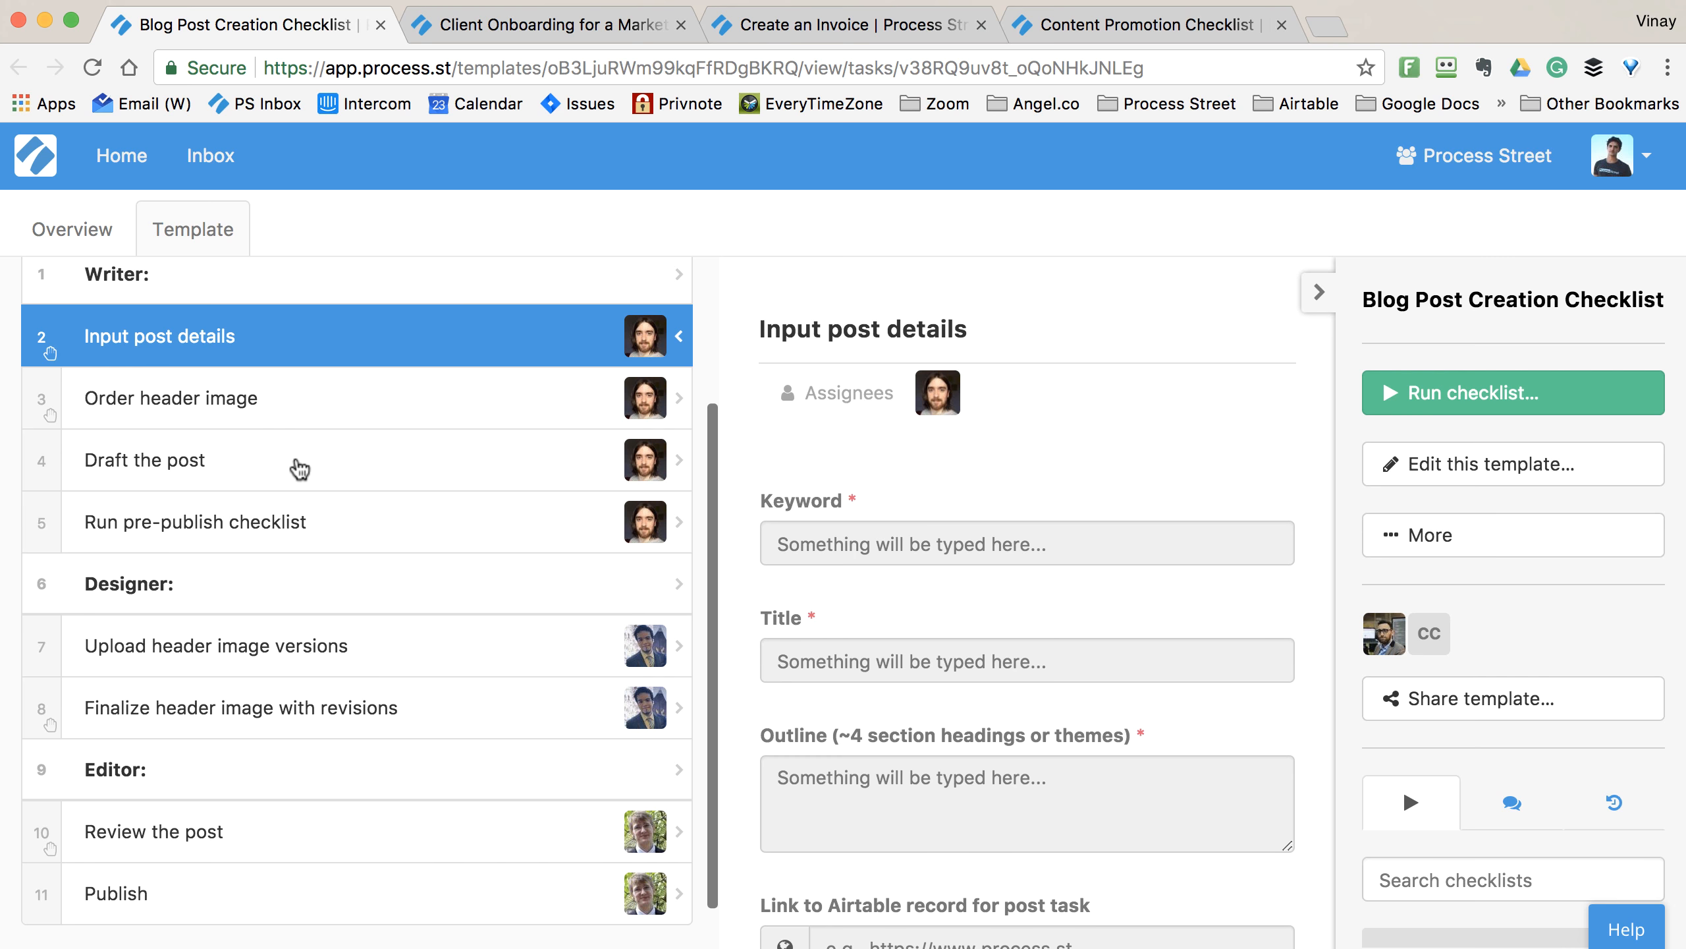
{"action": "left_click", "coordinate": [238, 661]}
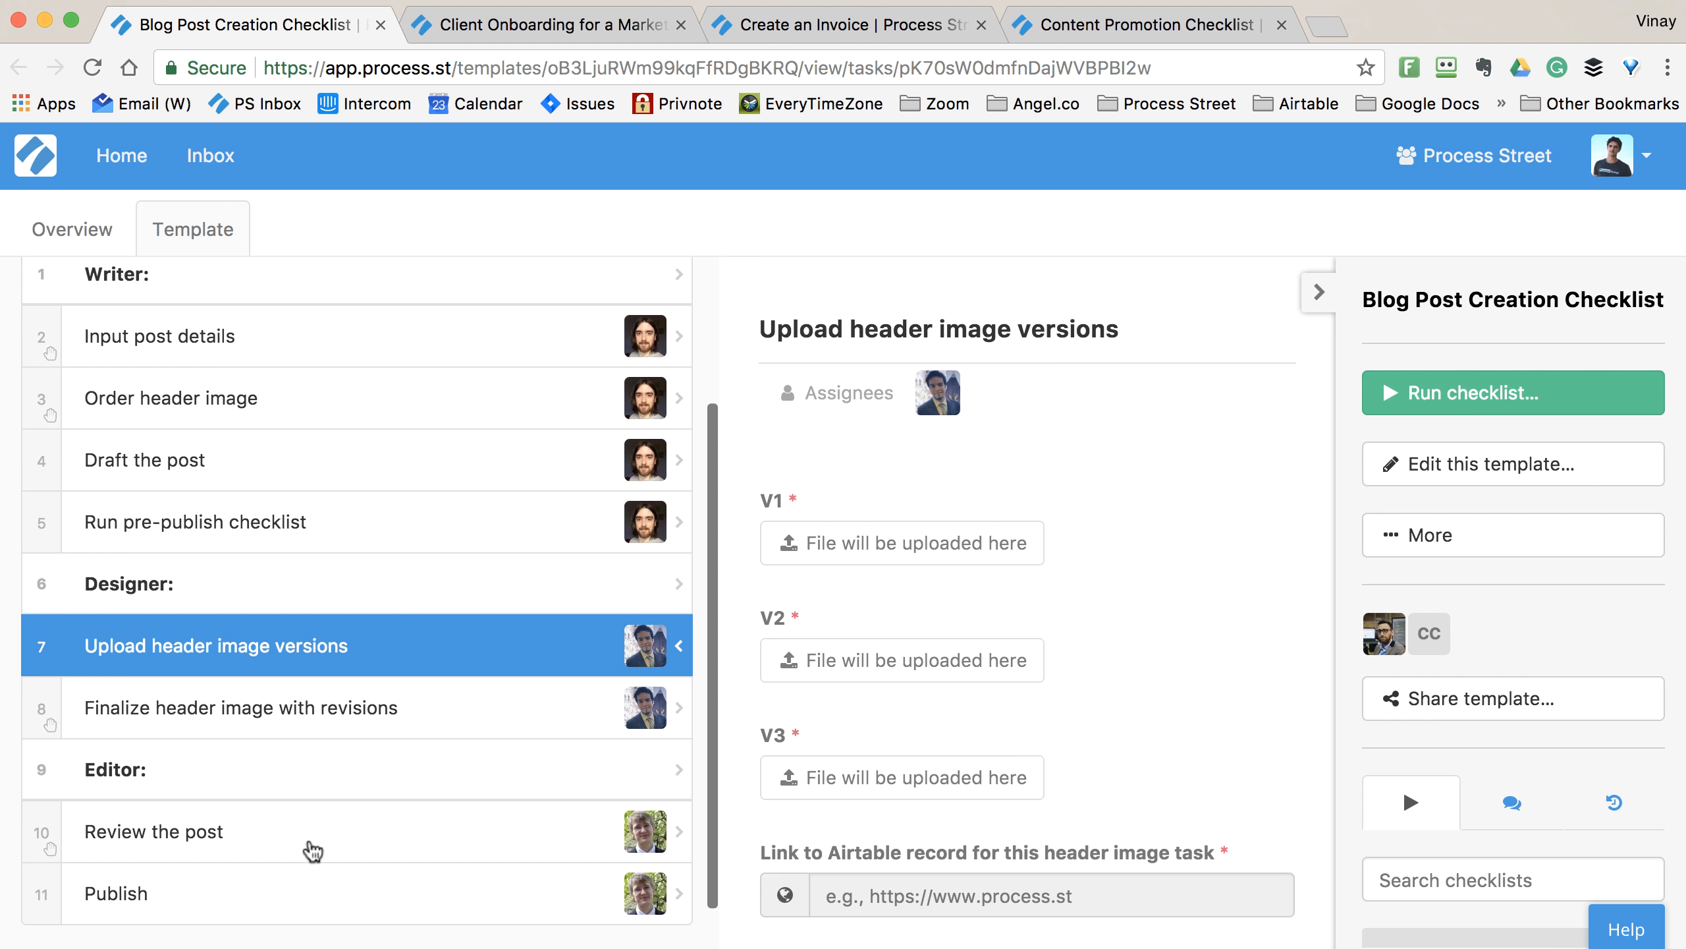
{"action": "left_click", "coordinate": [313, 850]}
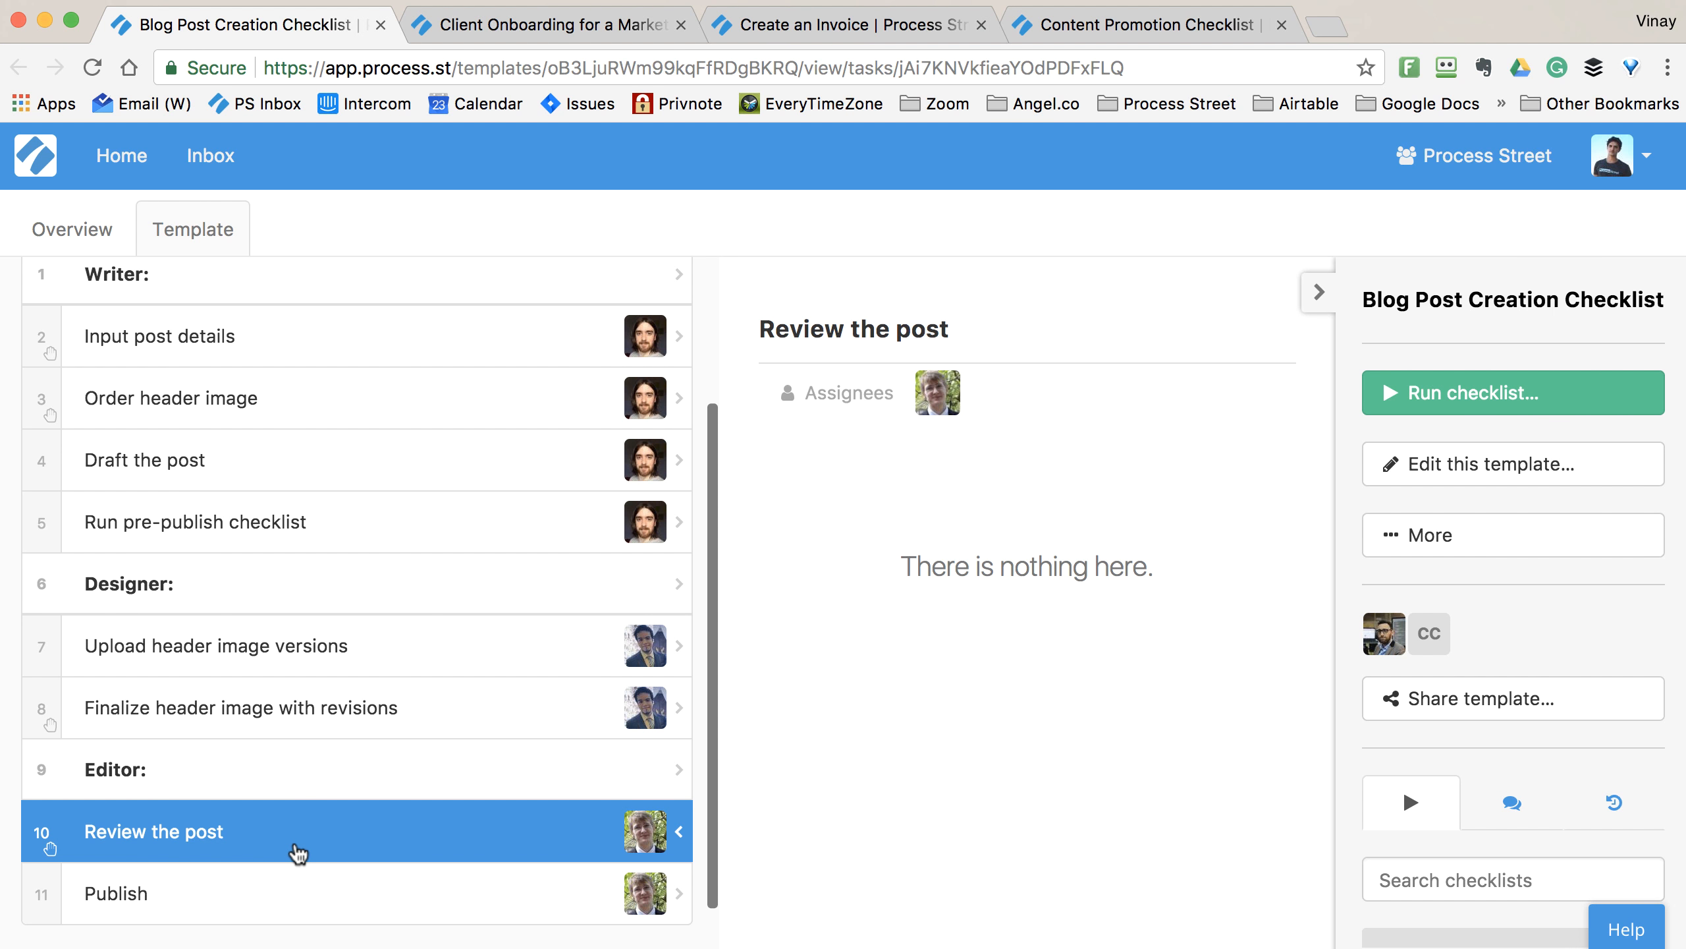
{"action": "scroll", "coordinate": [299, 854], "scroll_direction": "up", "scroll_amount": 3}
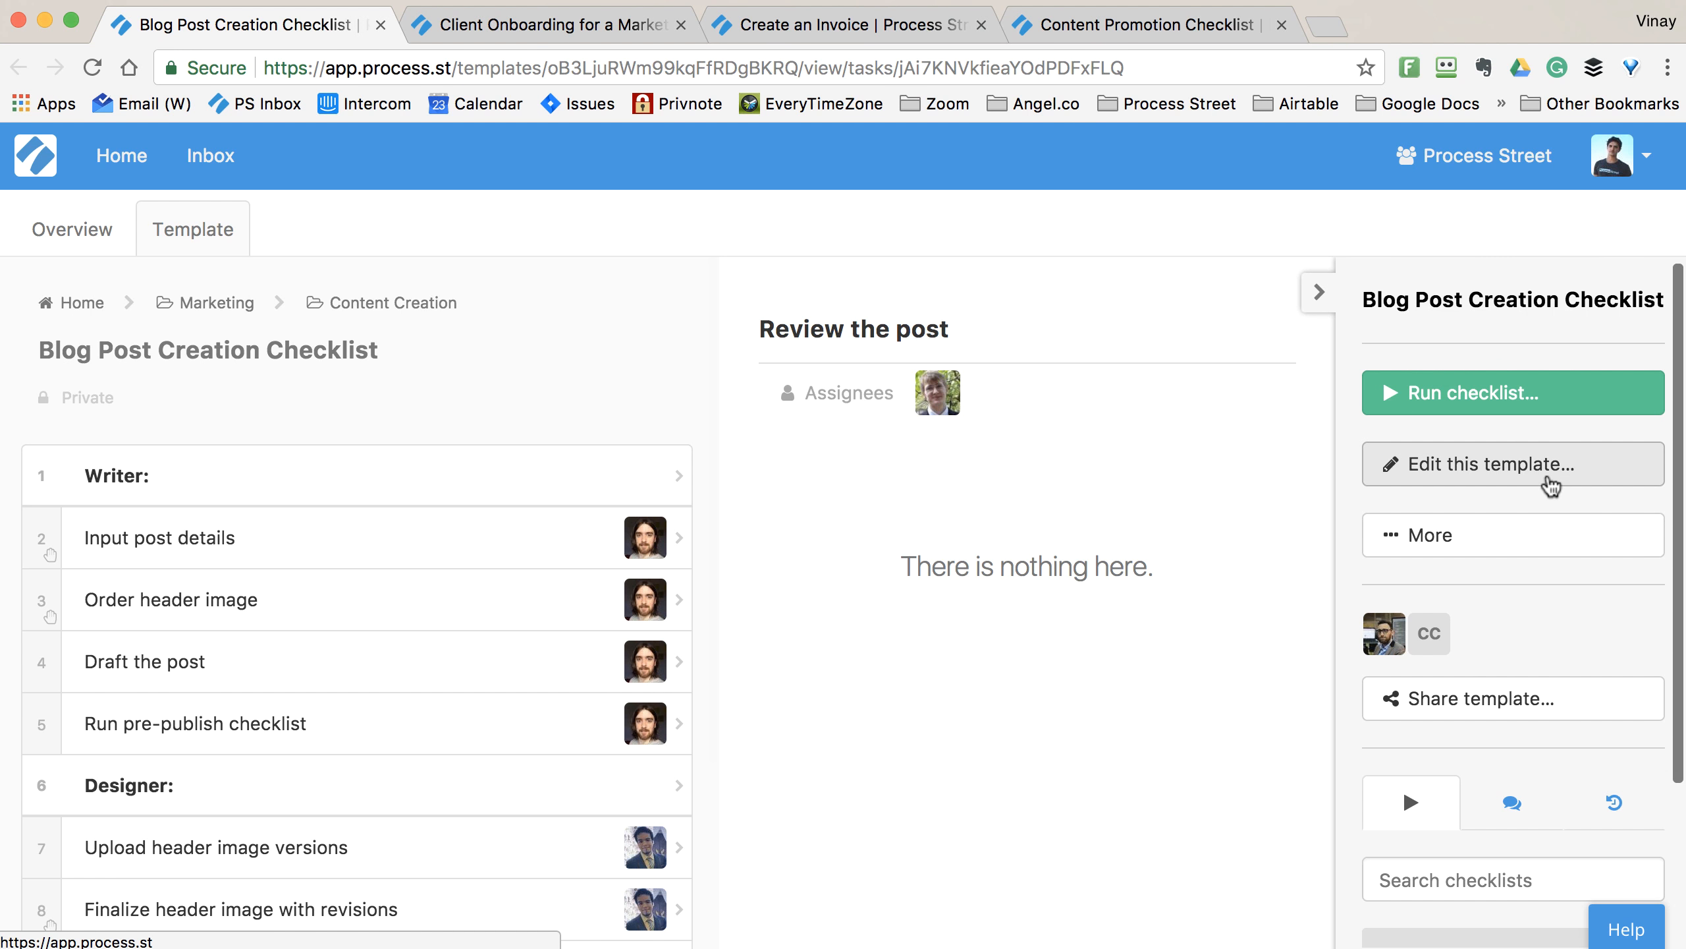
- Turn Draft the post into a stop task in edit mode and save the template
{"action": "left_click", "coordinate": [1548, 482]}
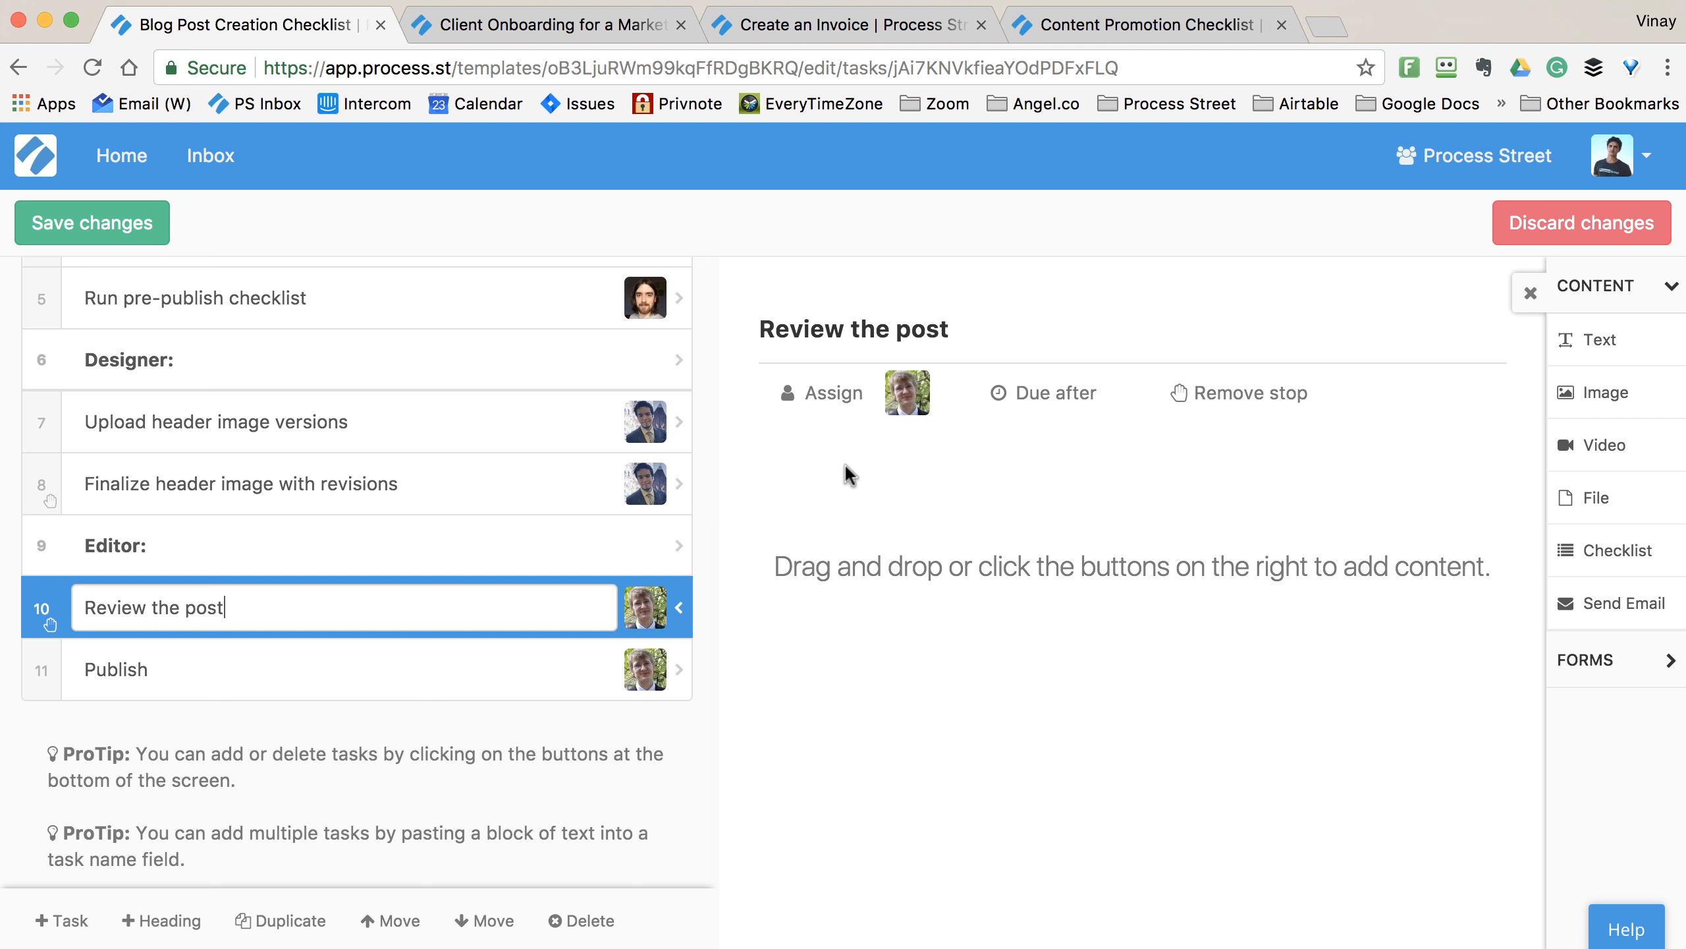
{"action": "scroll", "coordinate": [460, 477], "scroll_direction": "up", "scroll_amount": 10}
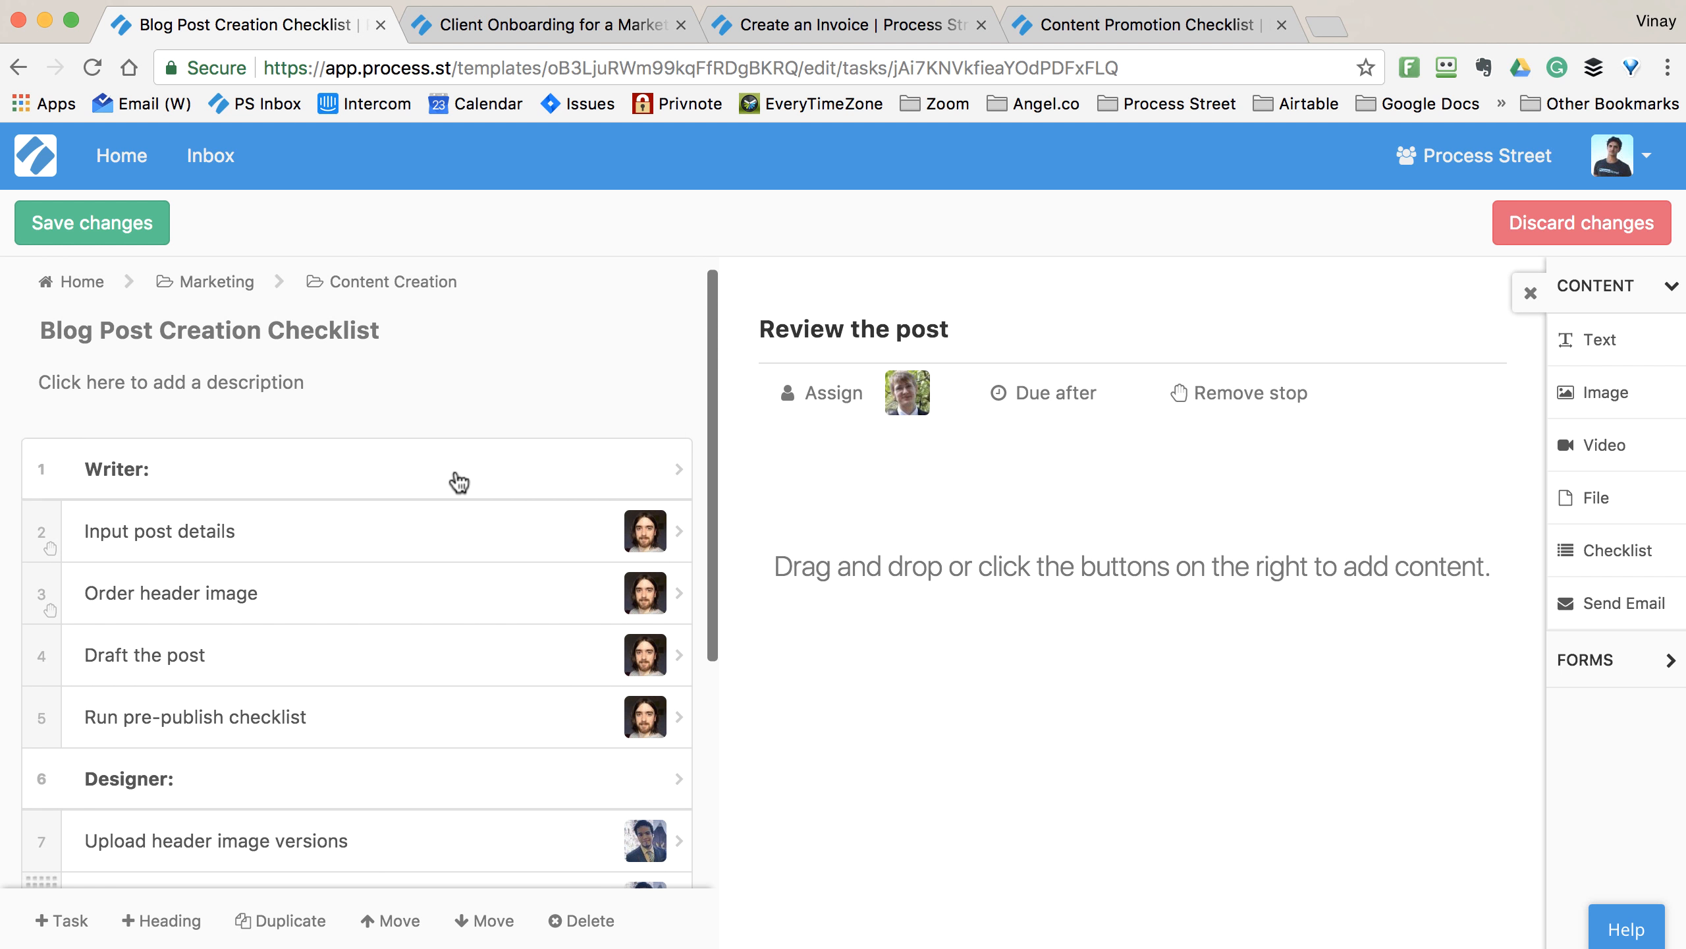
{"action": "left_click", "coordinate": [440, 532]}
{"action": "left_click", "coordinate": [425, 652]}
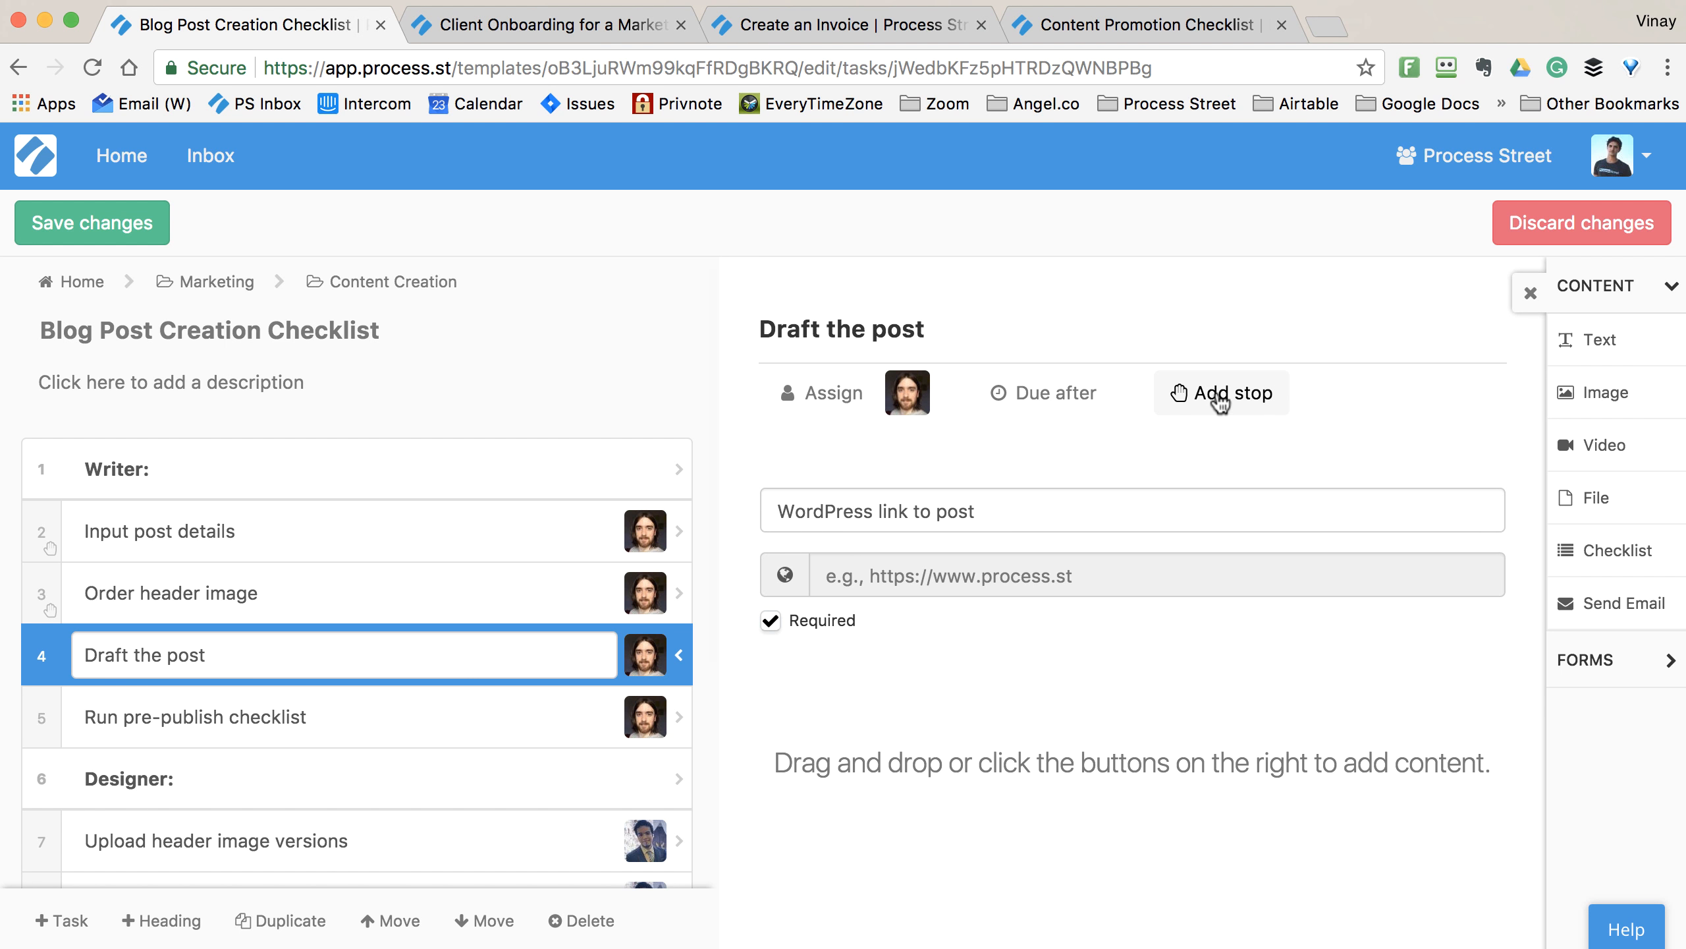
{"action": "left_click", "coordinate": [1220, 402]}
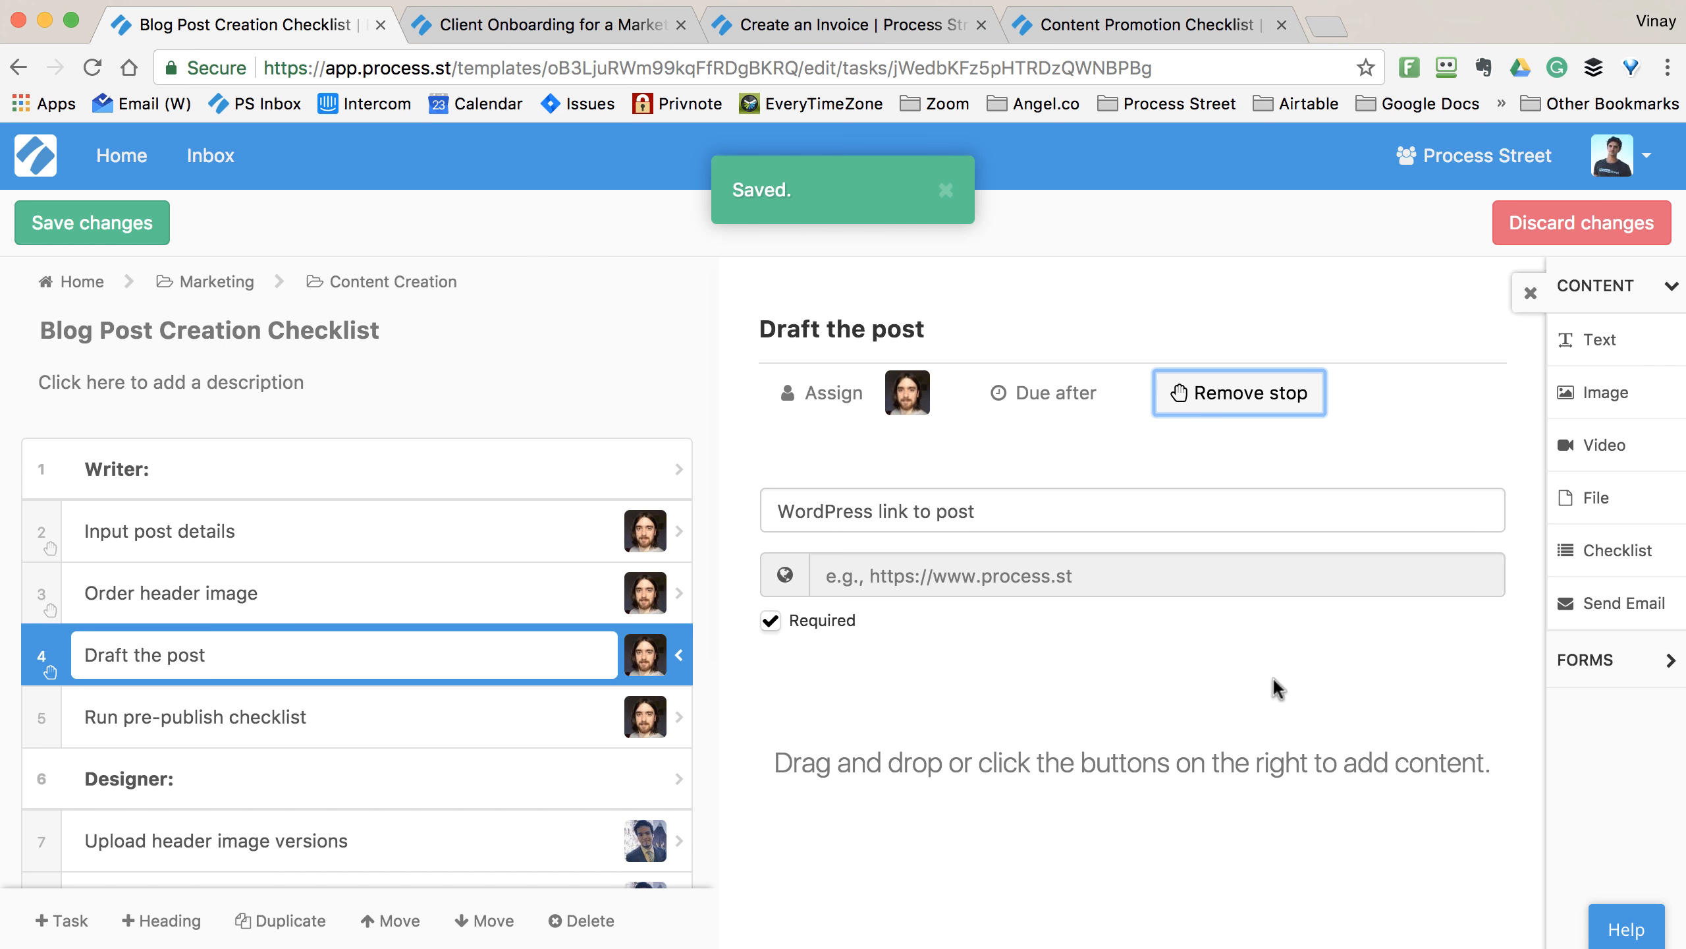
{"action": "left_click", "coordinate": [1273, 681]}
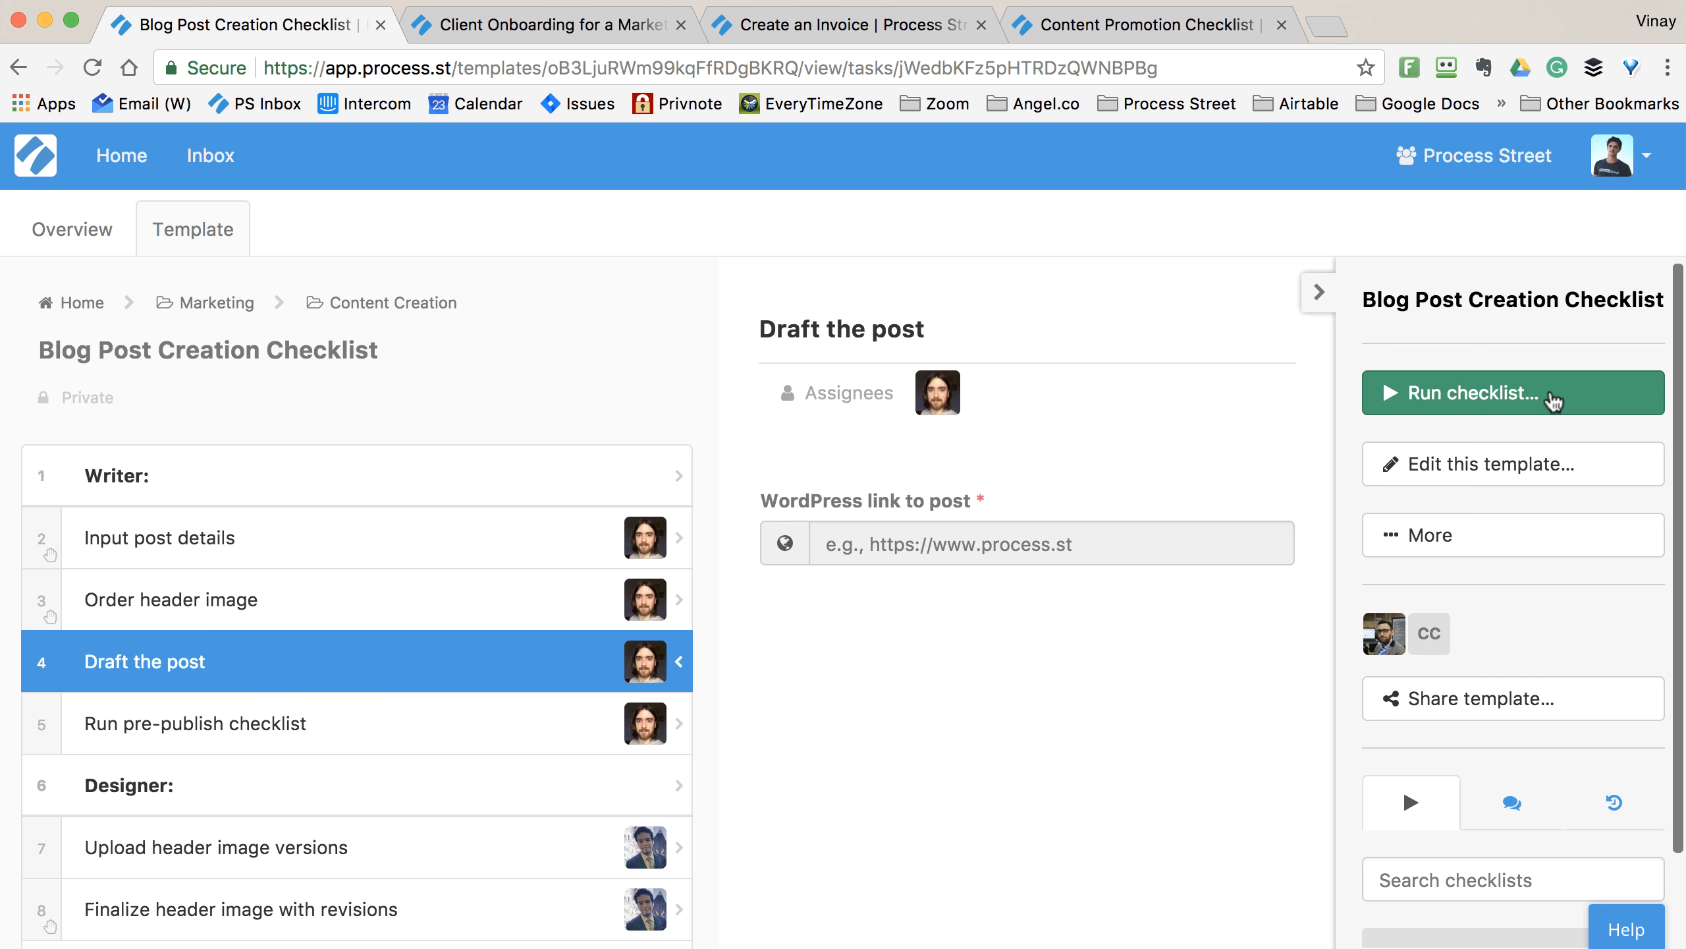
- Run a new checklist named 'How Stop Tasks Work' from the Blog Post Creation Checklist template
{"action": "left_click", "coordinate": [1551, 395]}
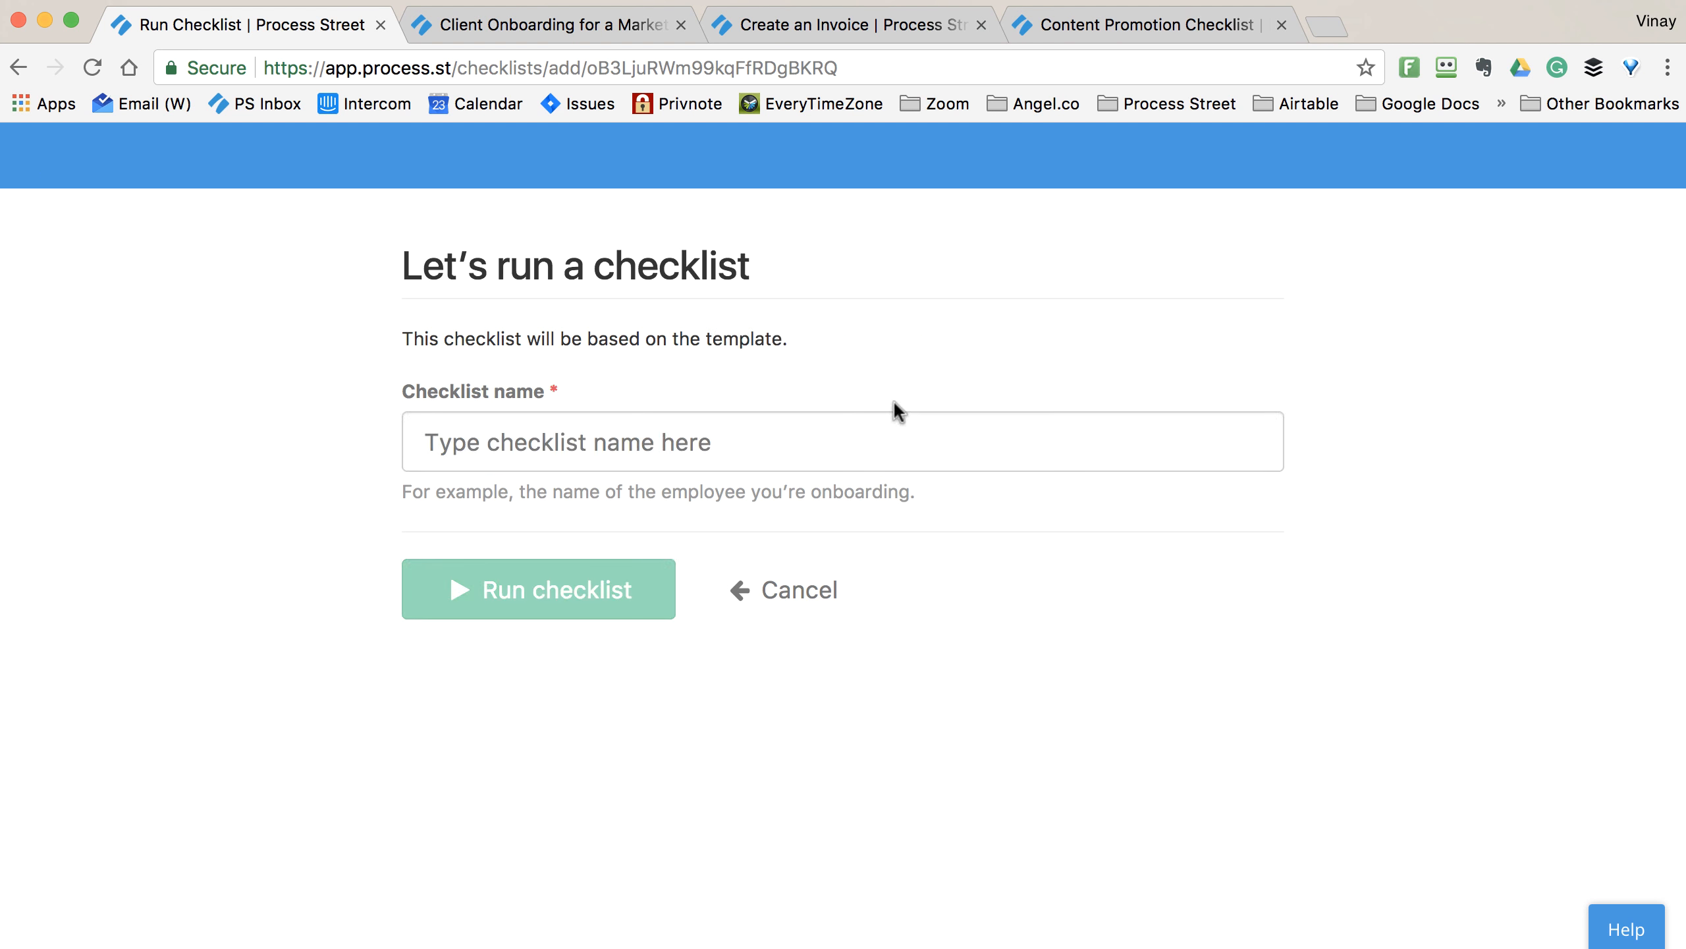
{"action": "type", "text": "How Stop Tasks WO"}
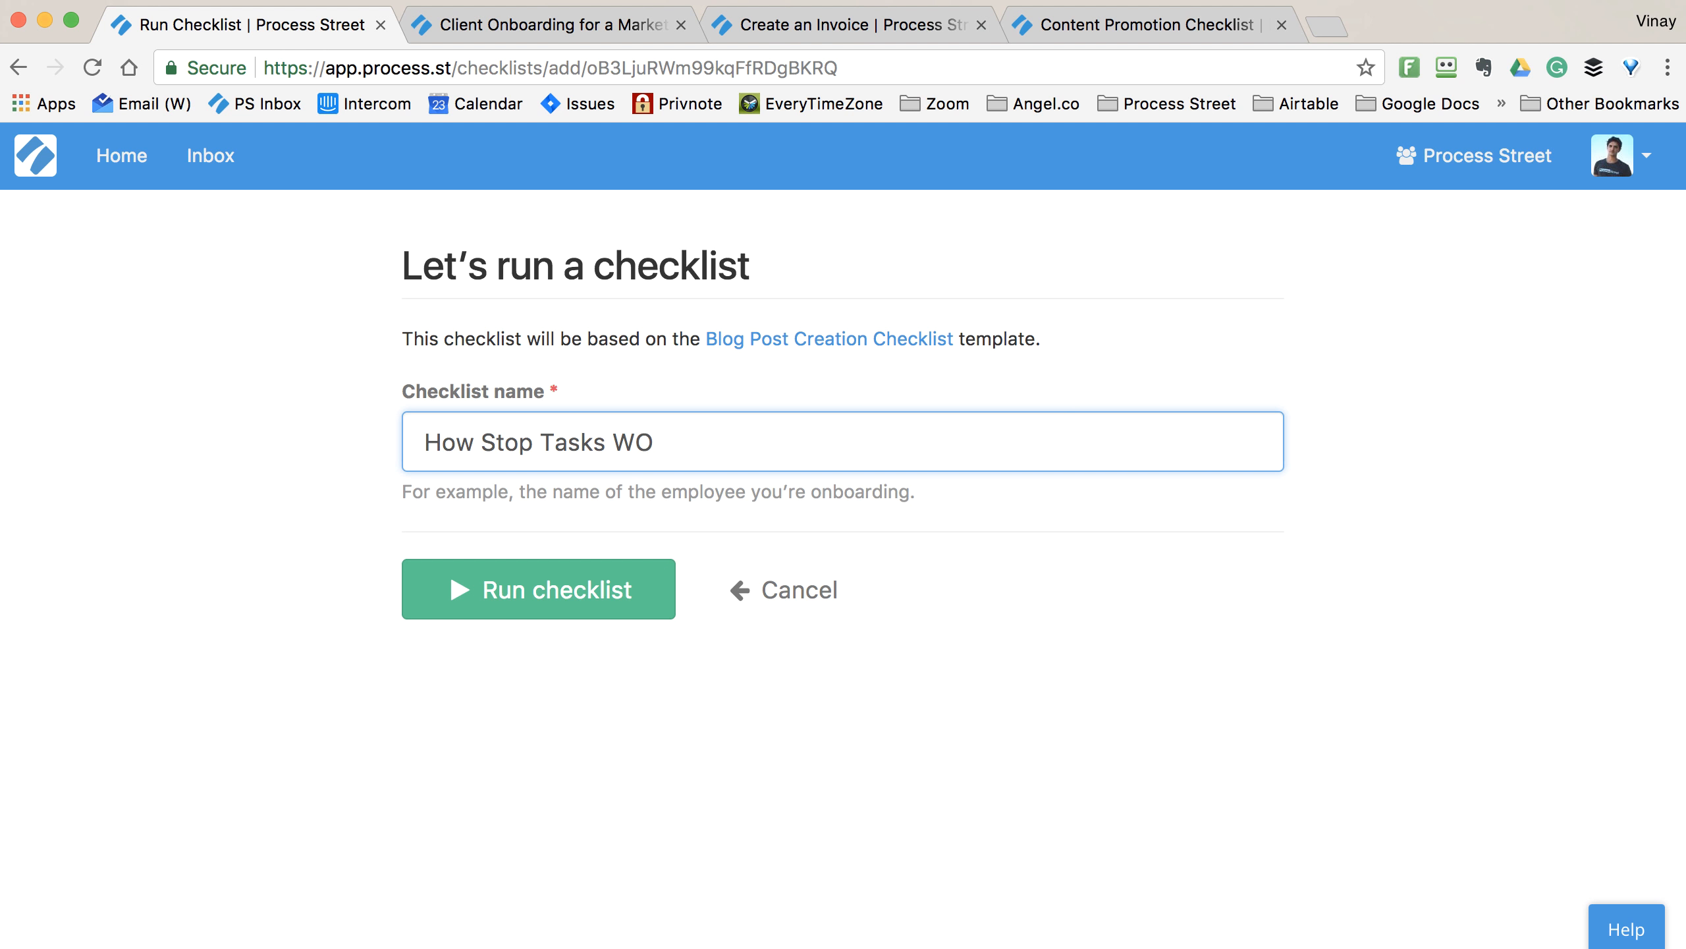
{"action": "key", "text": "BackSpace"}
{"action": "type", "text": "ork"}
{"action": "left_click", "coordinate": [651, 583]}
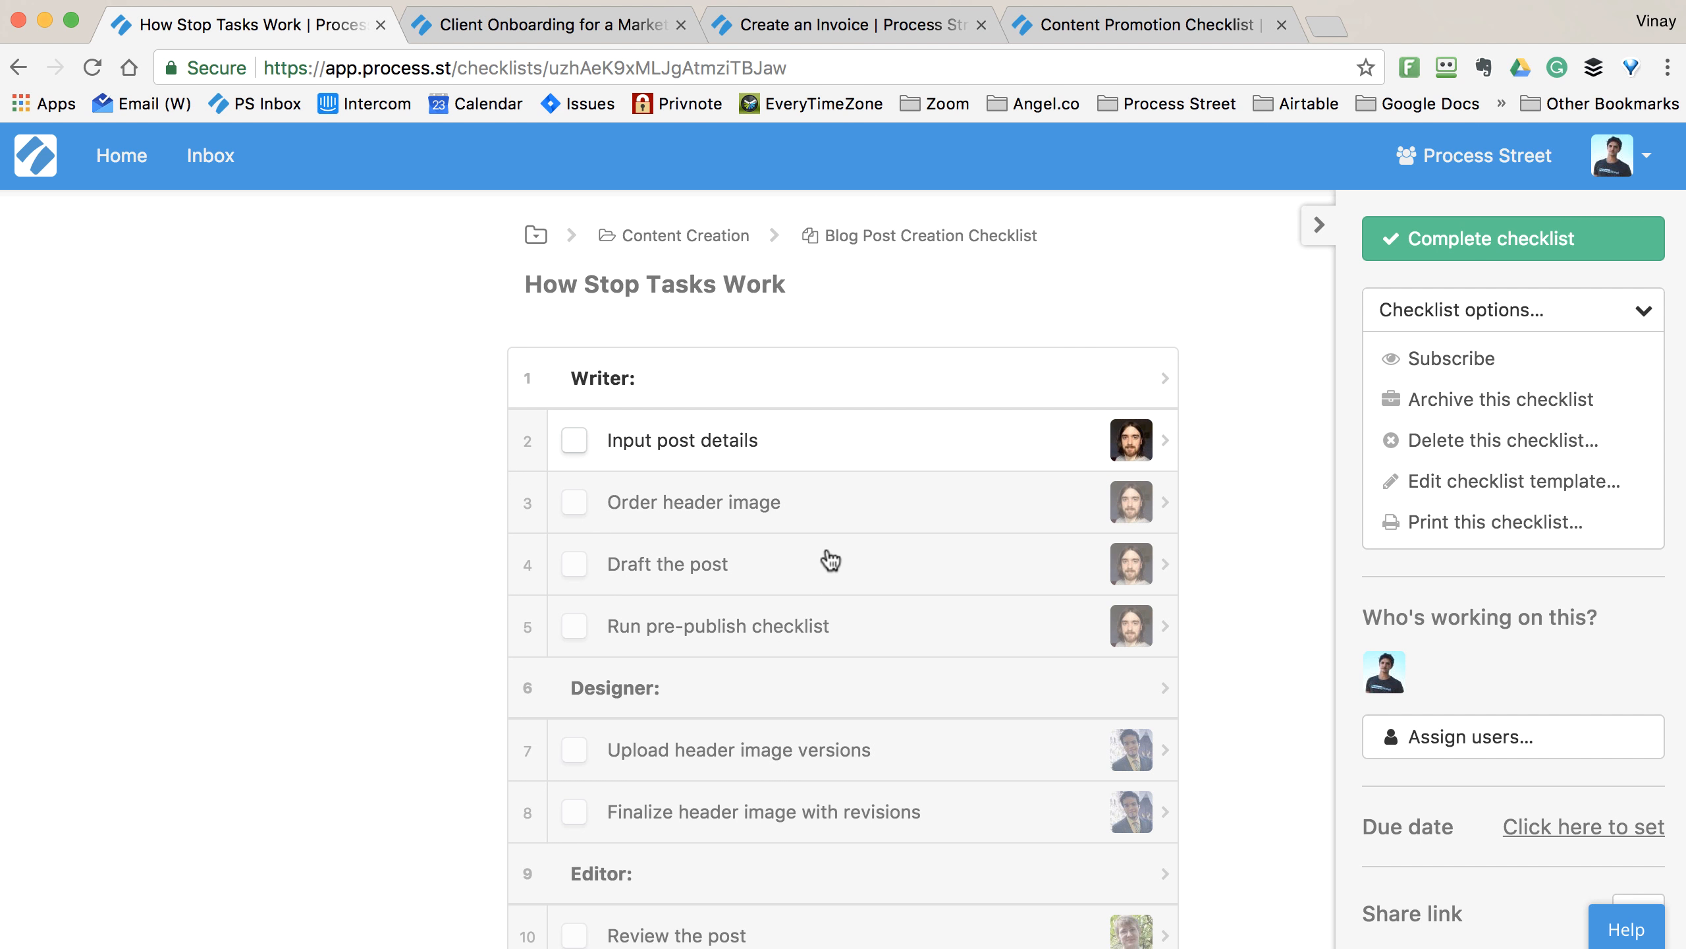
{"action": "scroll", "coordinate": [830, 560], "scroll_direction": "down", "scroll_amount": 3}
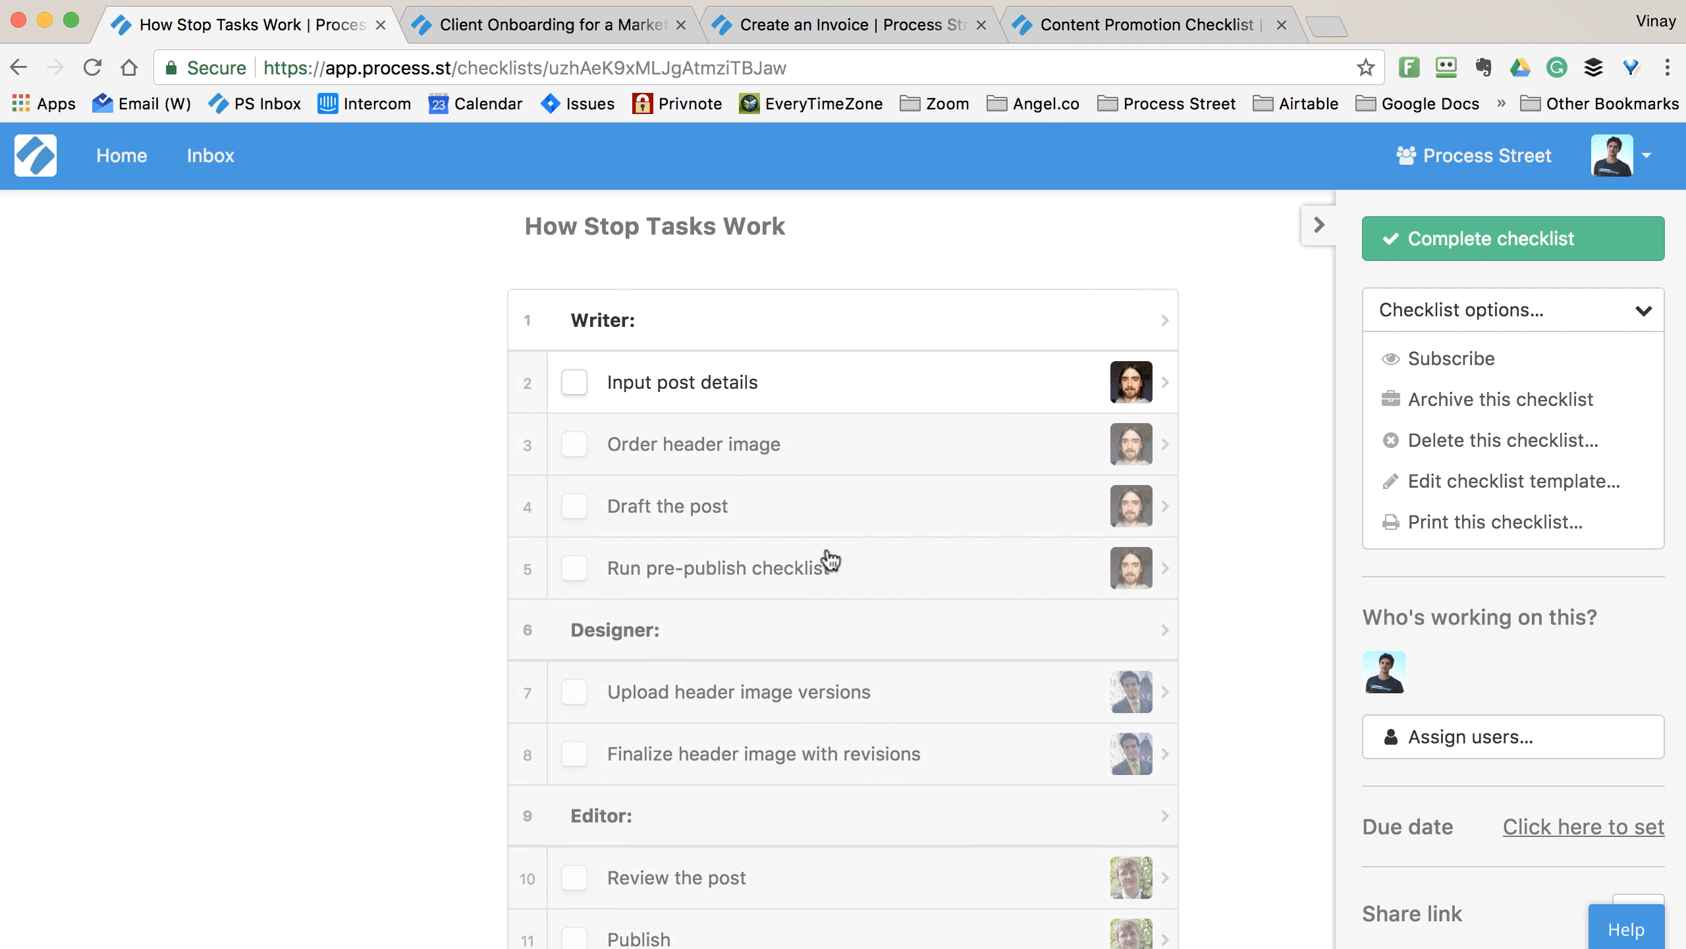
{"action": "scroll", "coordinate": [830, 560], "scroll_direction": "up", "scroll_amount": 1}
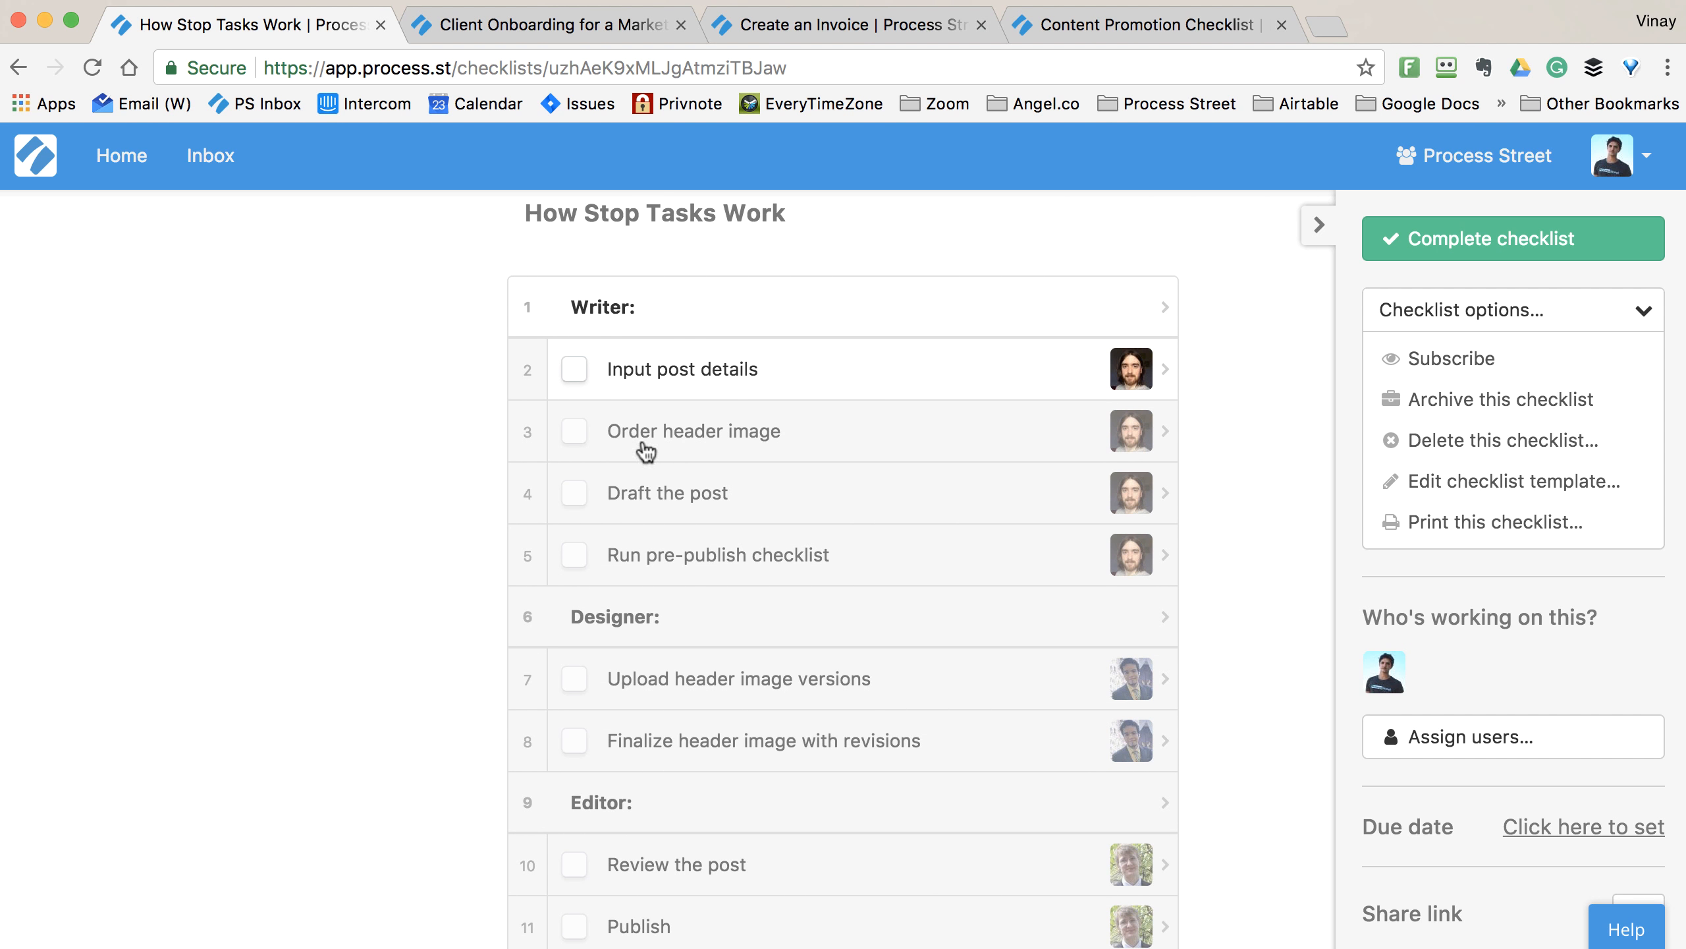
- Try checking off Input post details, triggering required warnings for Keyword, Title and Outline
{"action": "left_click", "coordinate": [576, 514]}
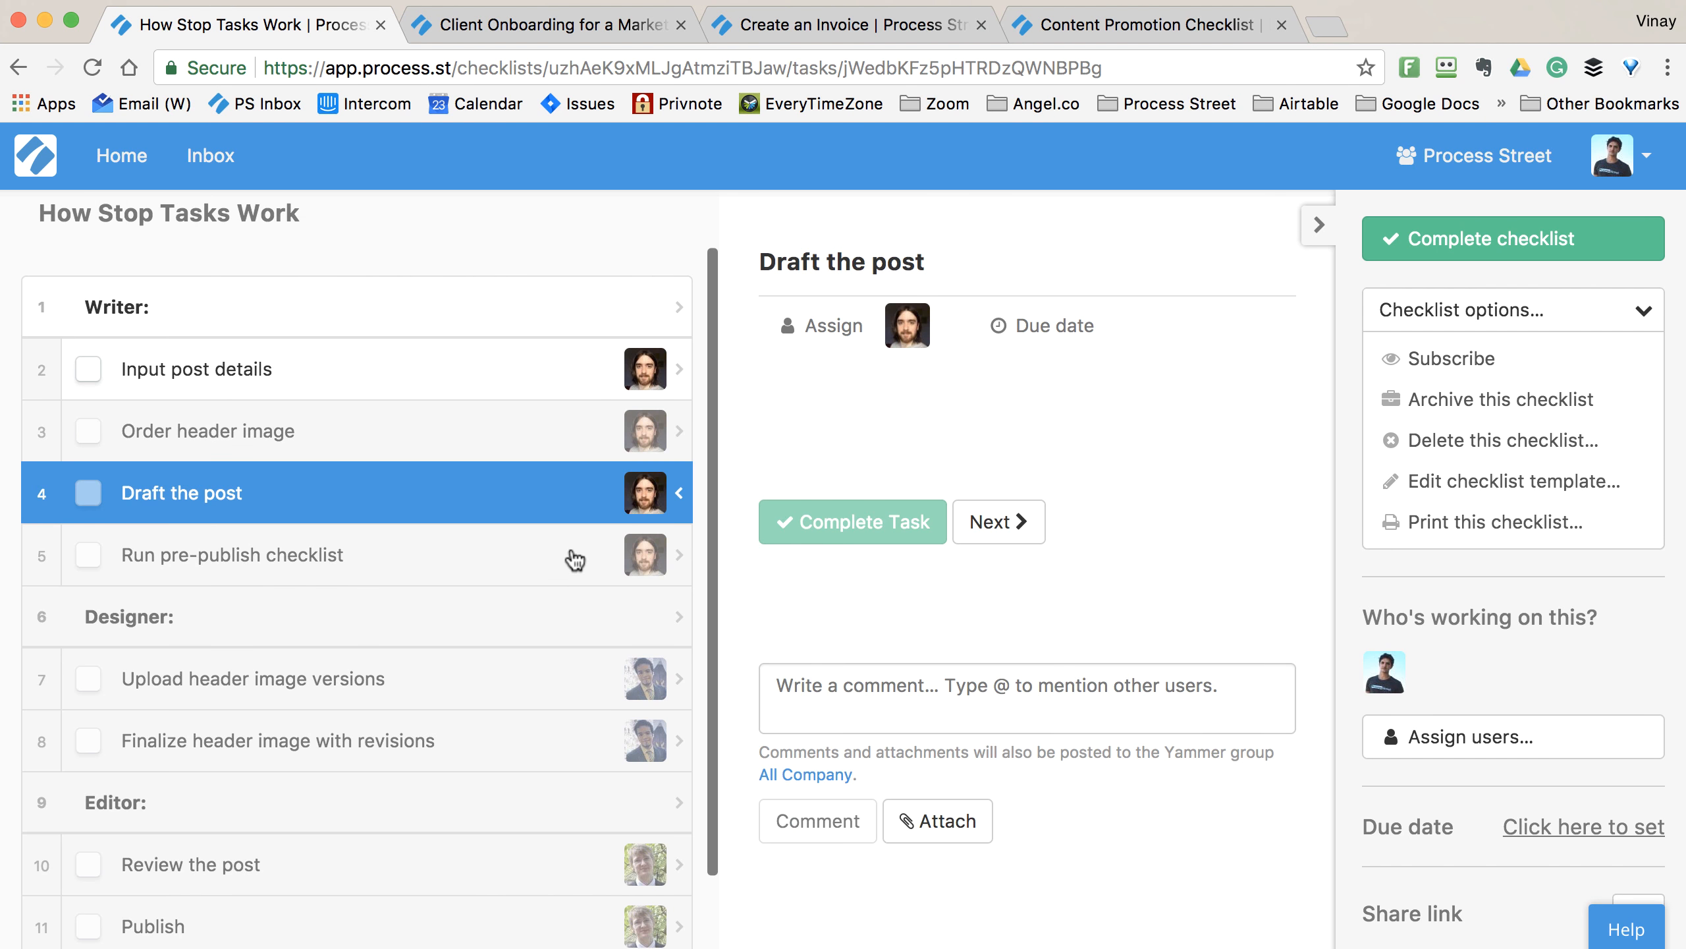
{"action": "left_click", "coordinate": [197, 373]}
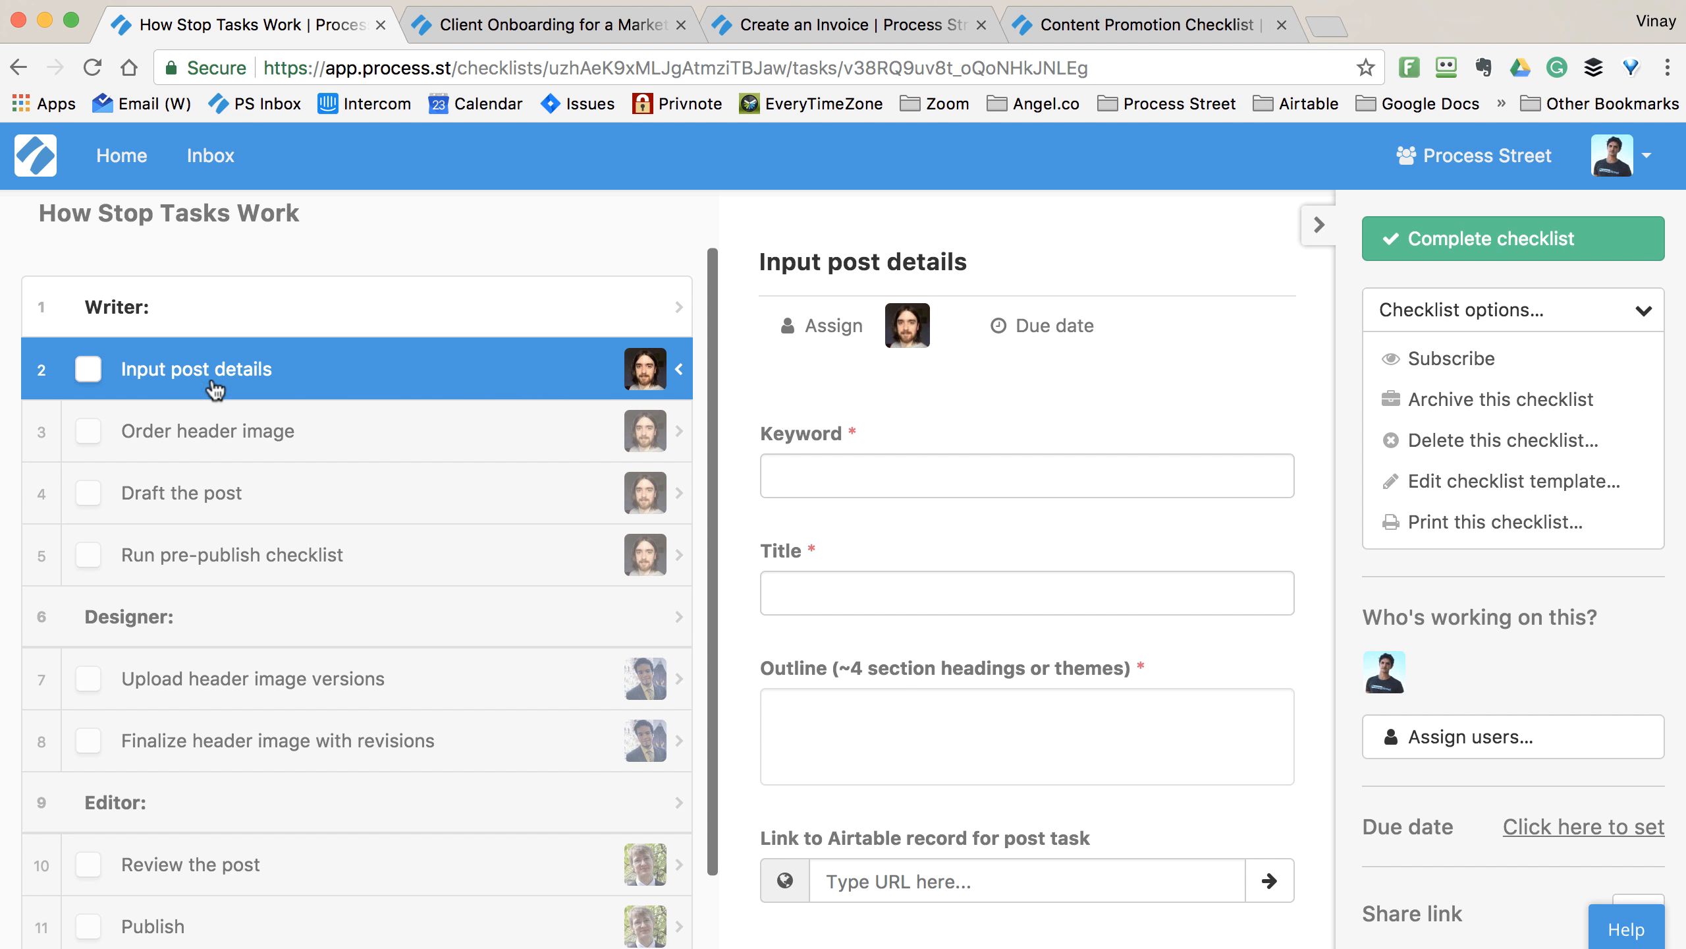
{"action": "left_click", "coordinate": [90, 371]}
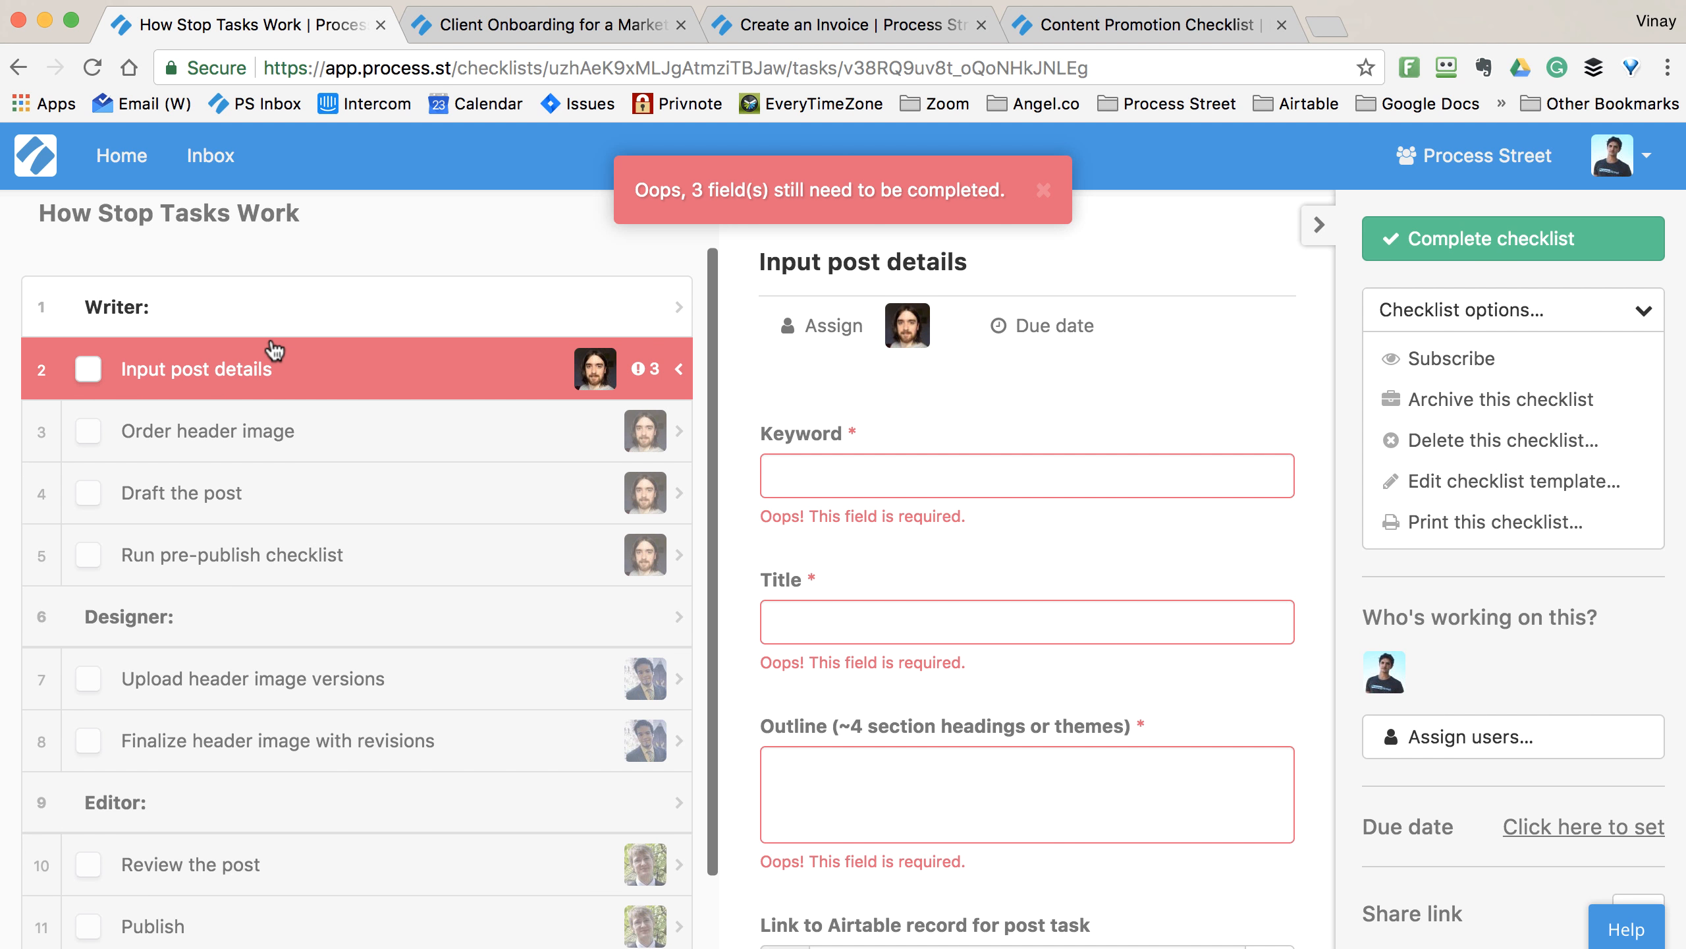
{"action": "scroll", "coordinate": [1232, 628], "scroll_direction": "down", "scroll_amount": 4}
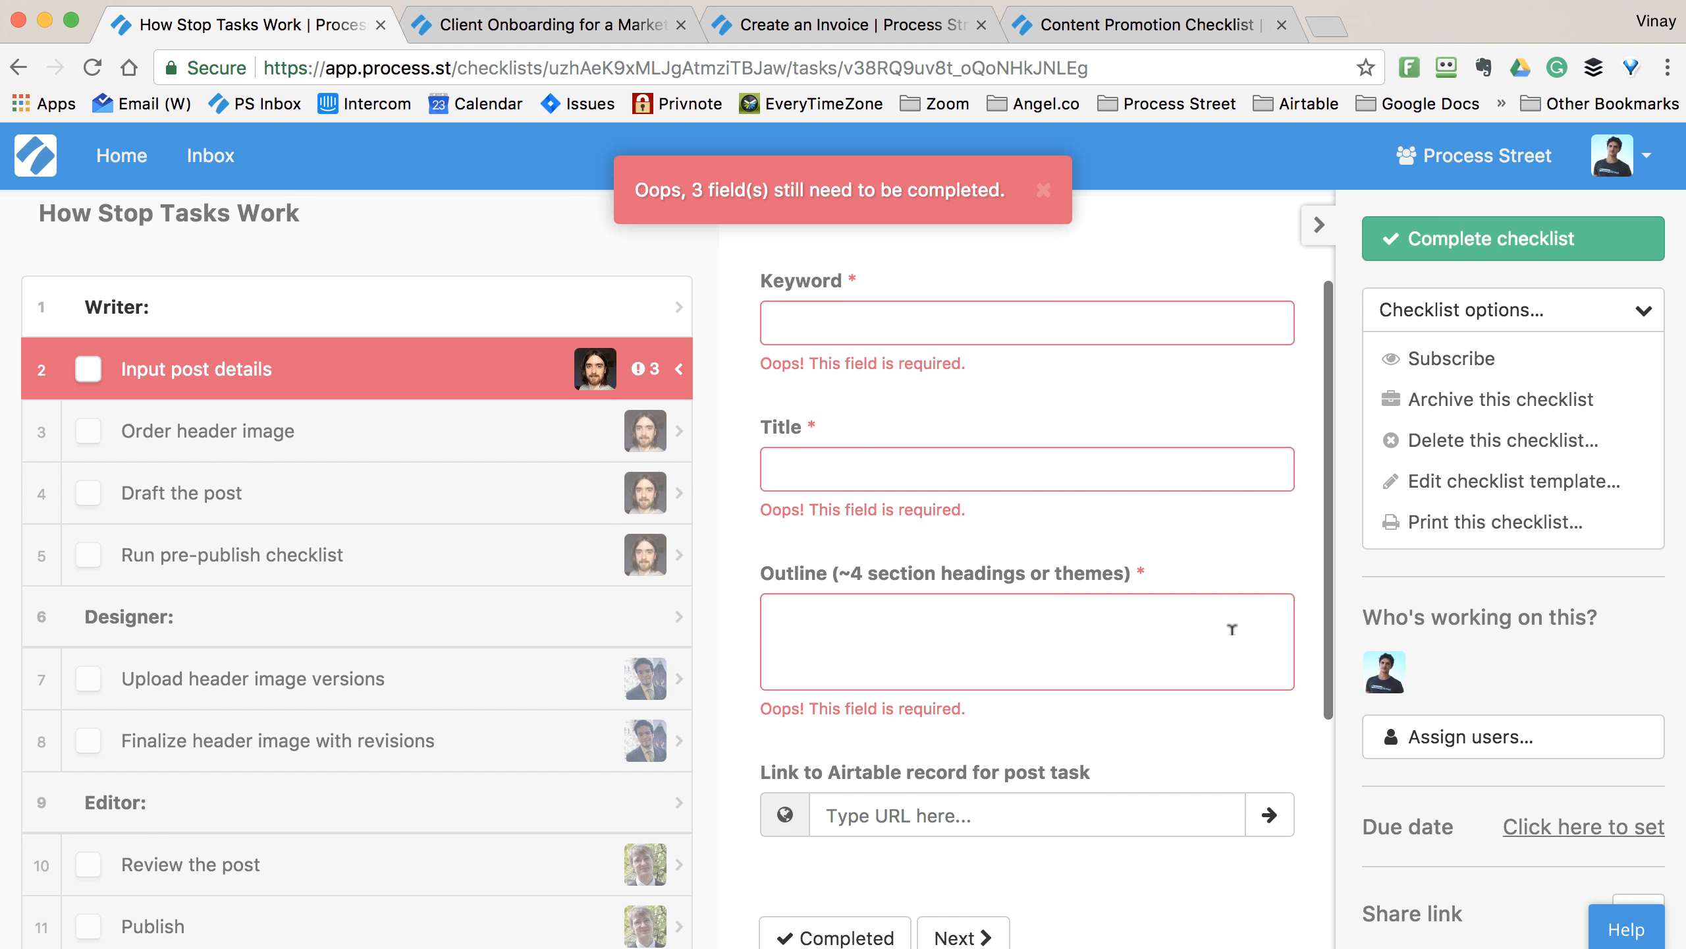
{"action": "scroll", "coordinate": [1232, 627], "scroll_direction": "down", "scroll_amount": 4}
{"action": "scroll", "coordinate": [1235, 640], "scroll_direction": "up", "scroll_amount": 8}
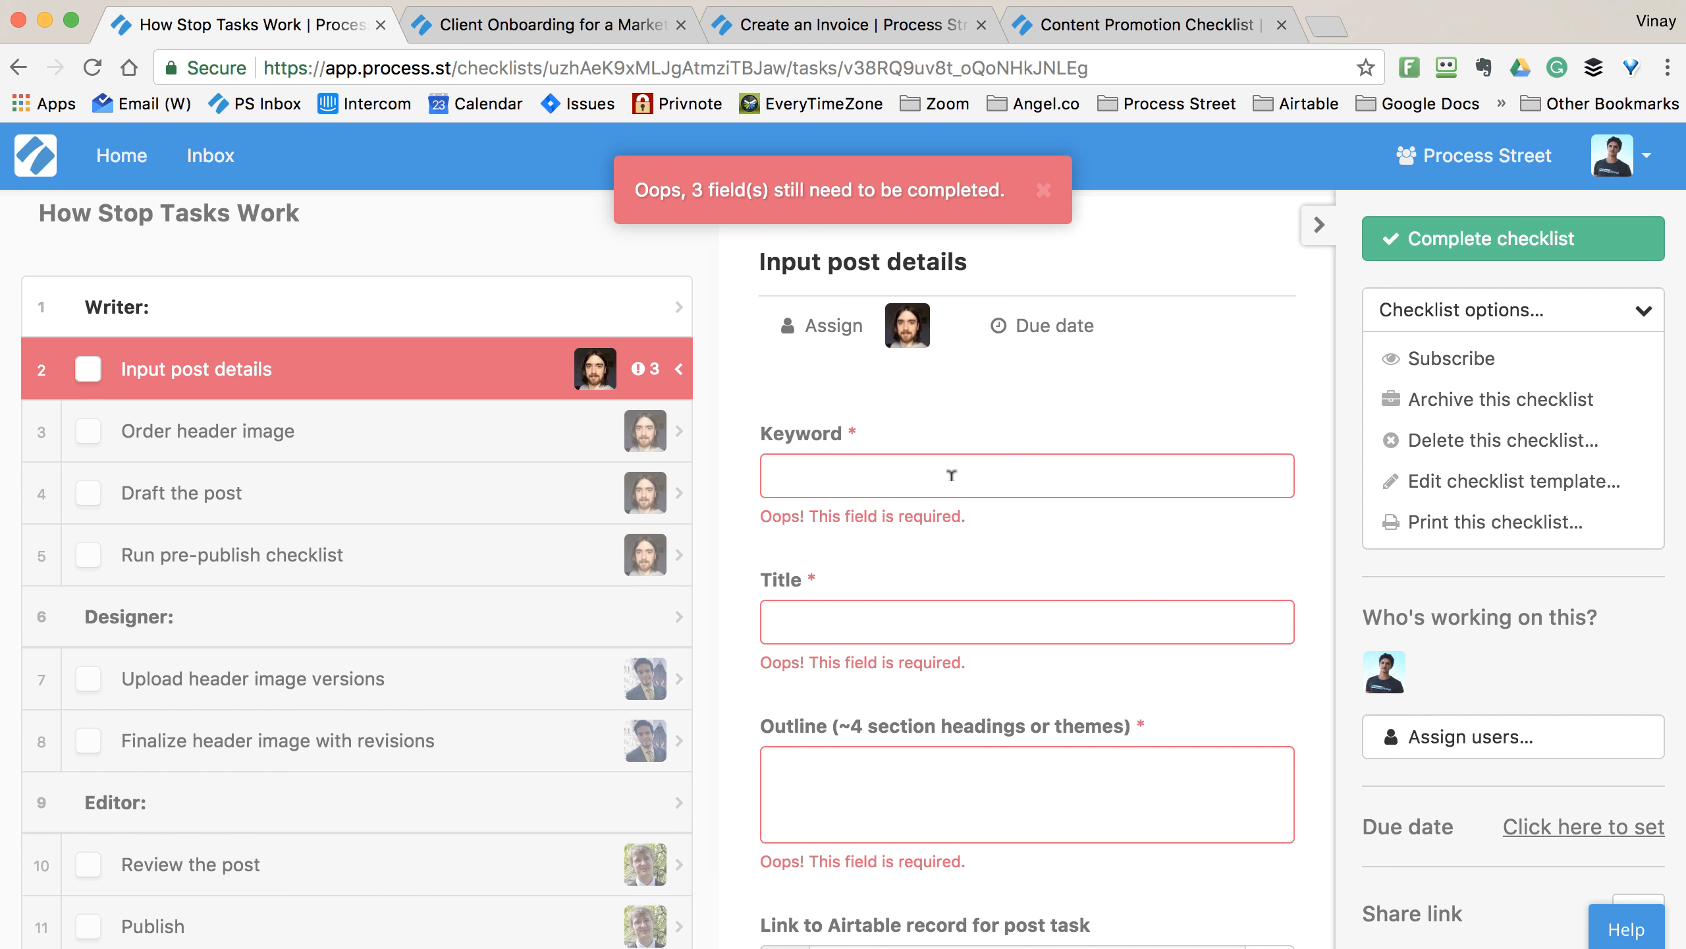
- Fill Keyword 'Stop Tasks', Title 'How Stop Tasks Work', Outline 'Some examples on stop tasks', and complete Input post details
{"action": "left_click", "coordinate": [999, 473]}
{"action": "type", "text": "Stop Tasks"}
{"action": "key", "text": "Tab"}
{"action": "type", "text": "How Stop Tasks Work"}
{"action": "key", "text": "Tab"}
{"action": "type", "text": "Some examples on stop tasks"}
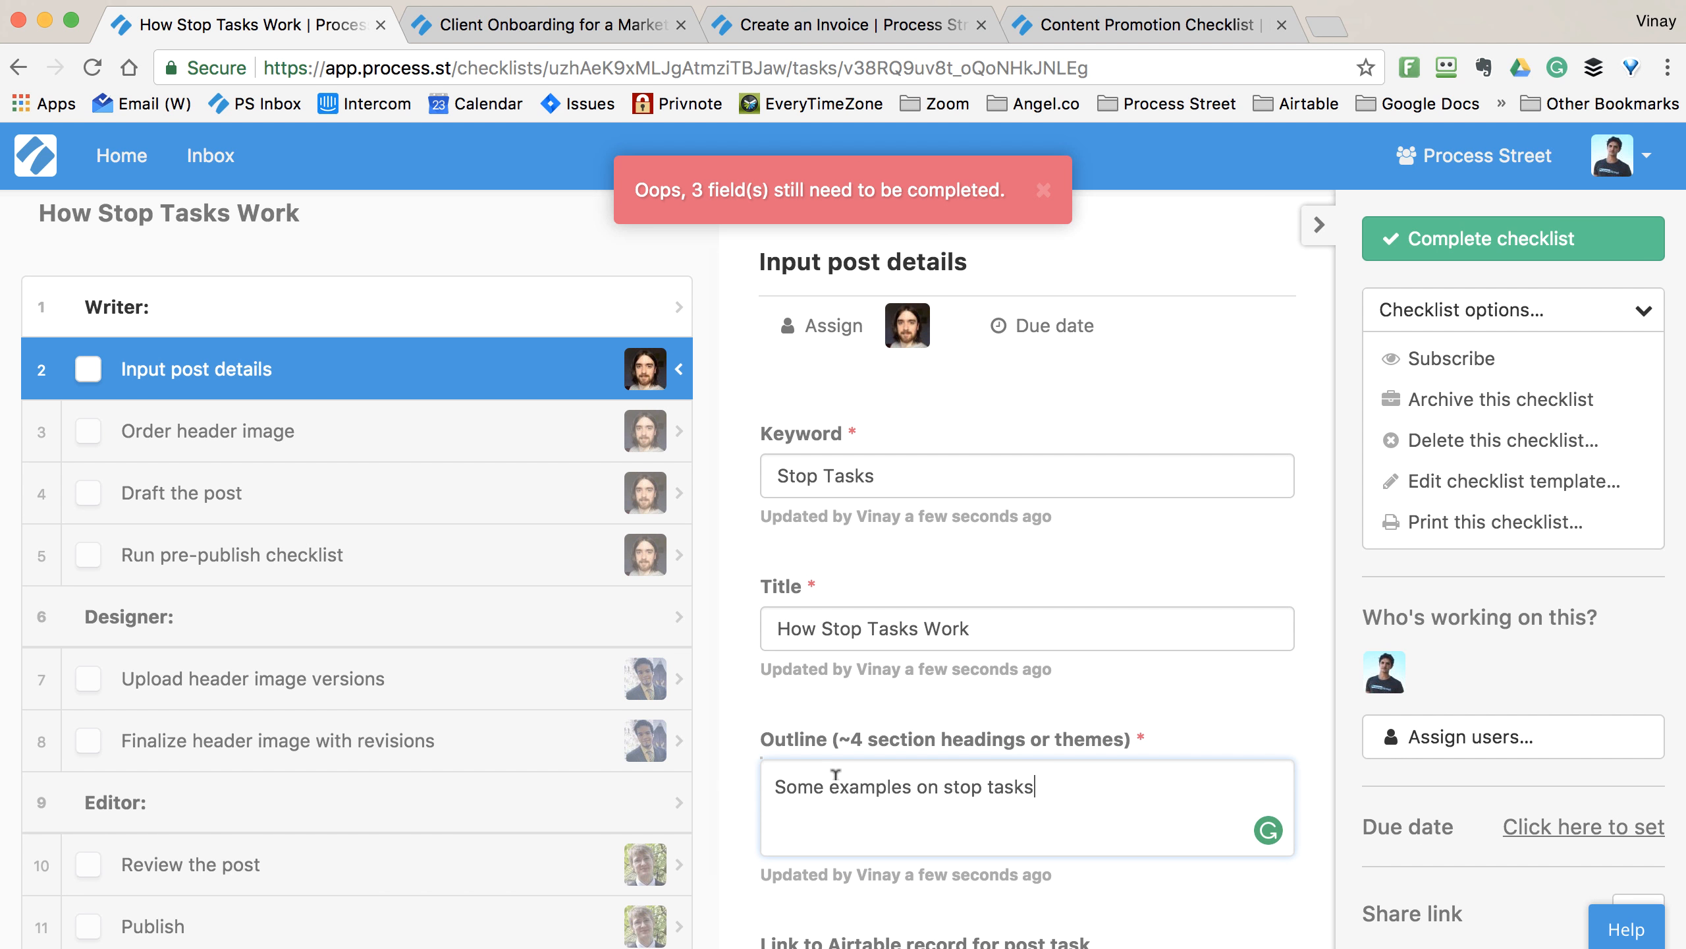
{"action": "scroll", "coordinate": [979, 644], "scroll_direction": "down", "scroll_amount": 4}
{"action": "scroll", "coordinate": [980, 644], "scroll_direction": "up", "scroll_amount": 3}
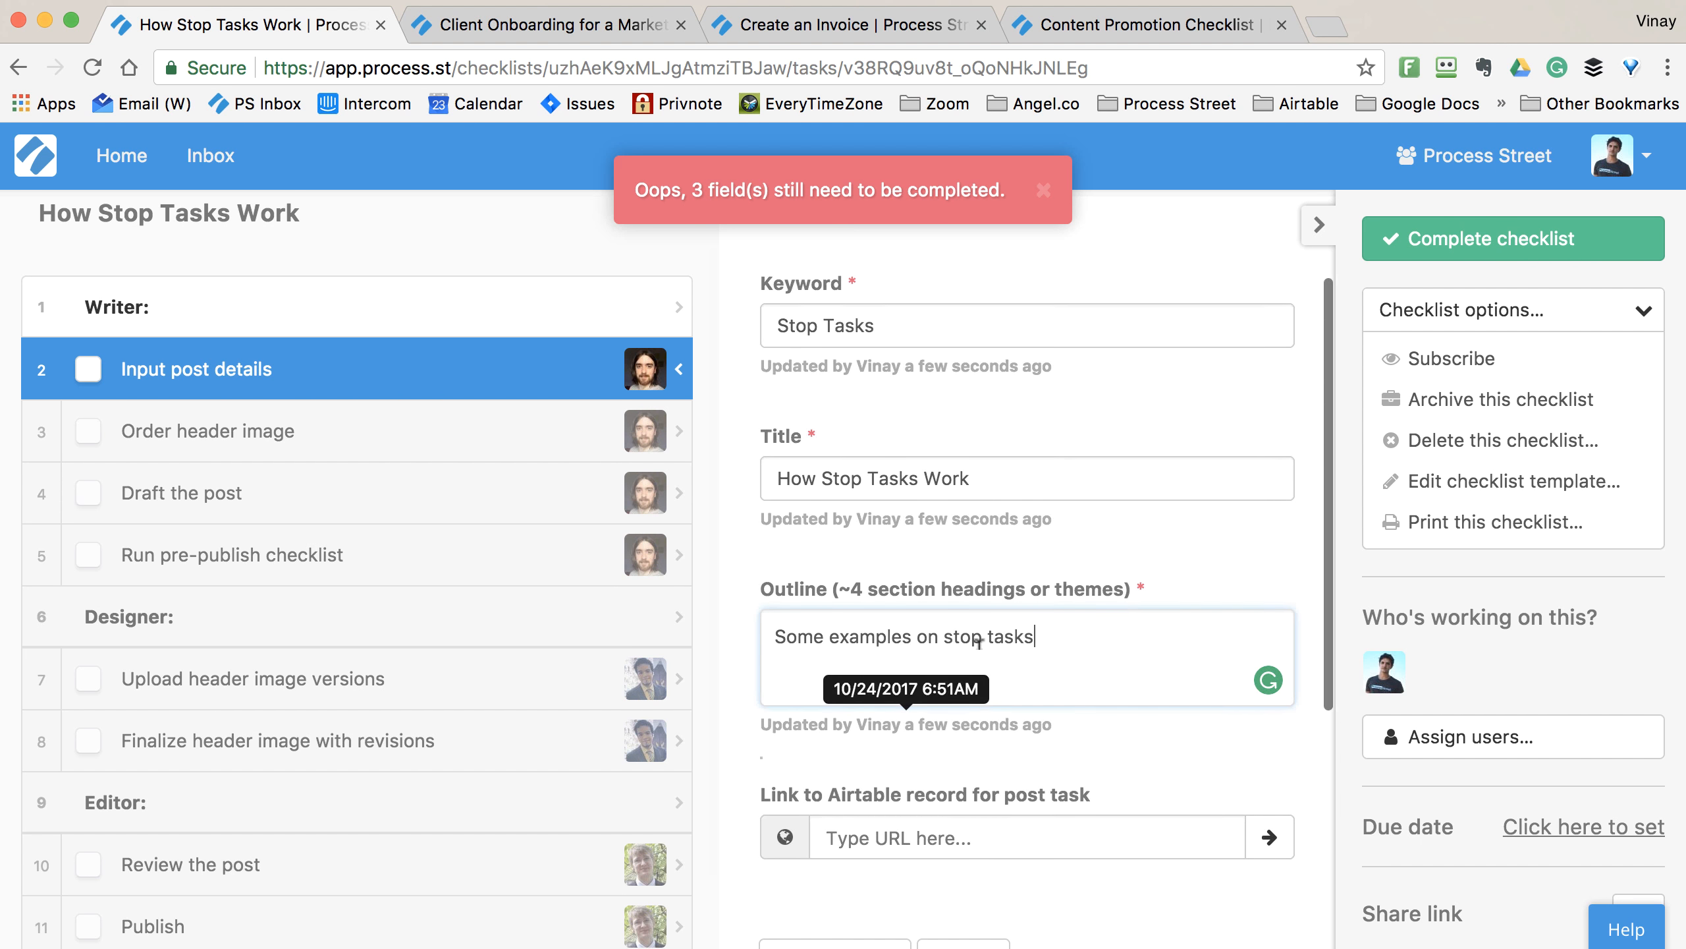
{"action": "left_click", "coordinate": [93, 372]}
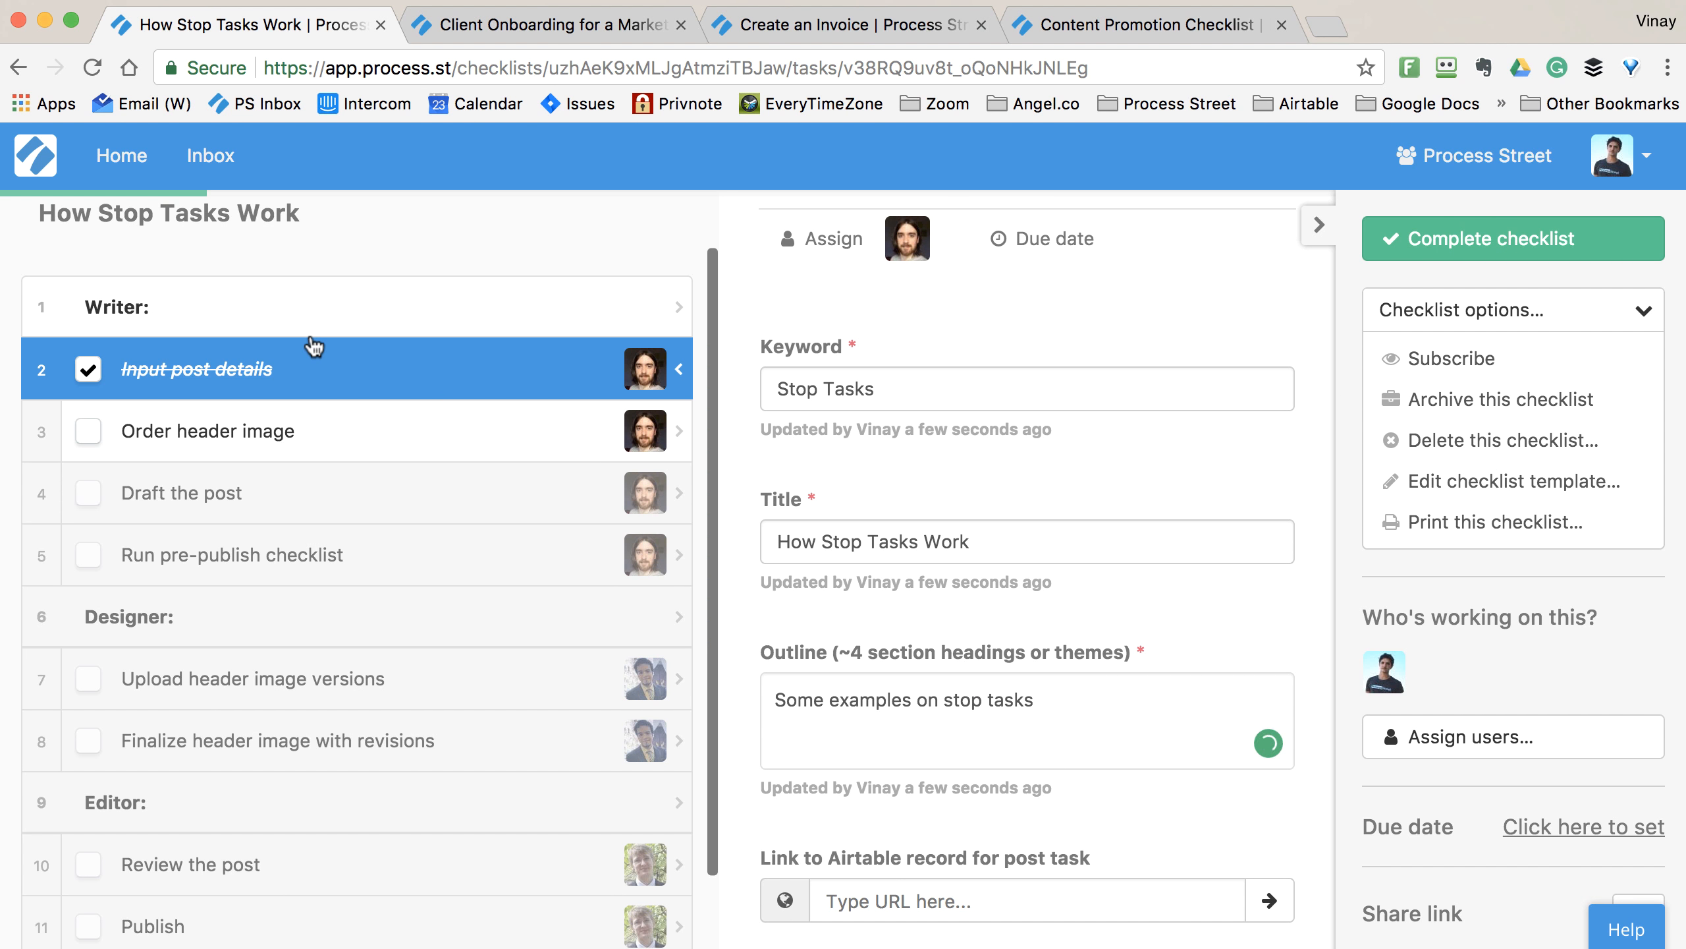
- Enter 'Hand' as the header image concept and complete Order header image
{"action": "left_click", "coordinate": [309, 430]}
{"action": "scroll", "coordinate": [316, 430], "scroll_direction": "down", "scroll_amount": 1}
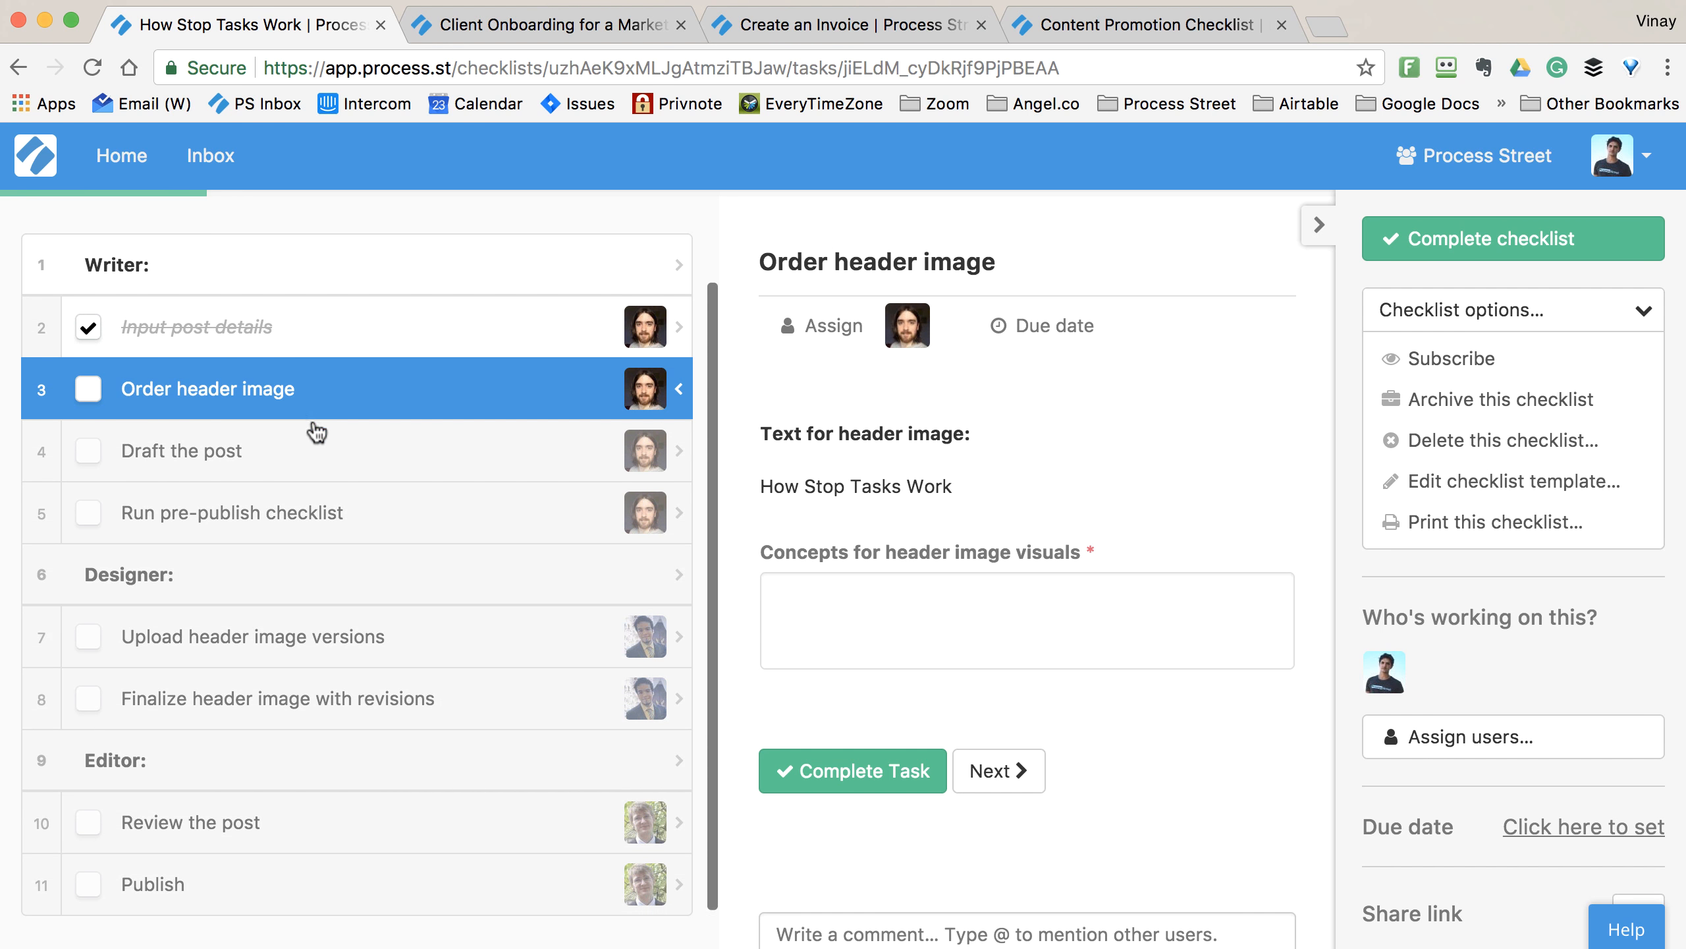
{"action": "left_click", "coordinate": [340, 369]}
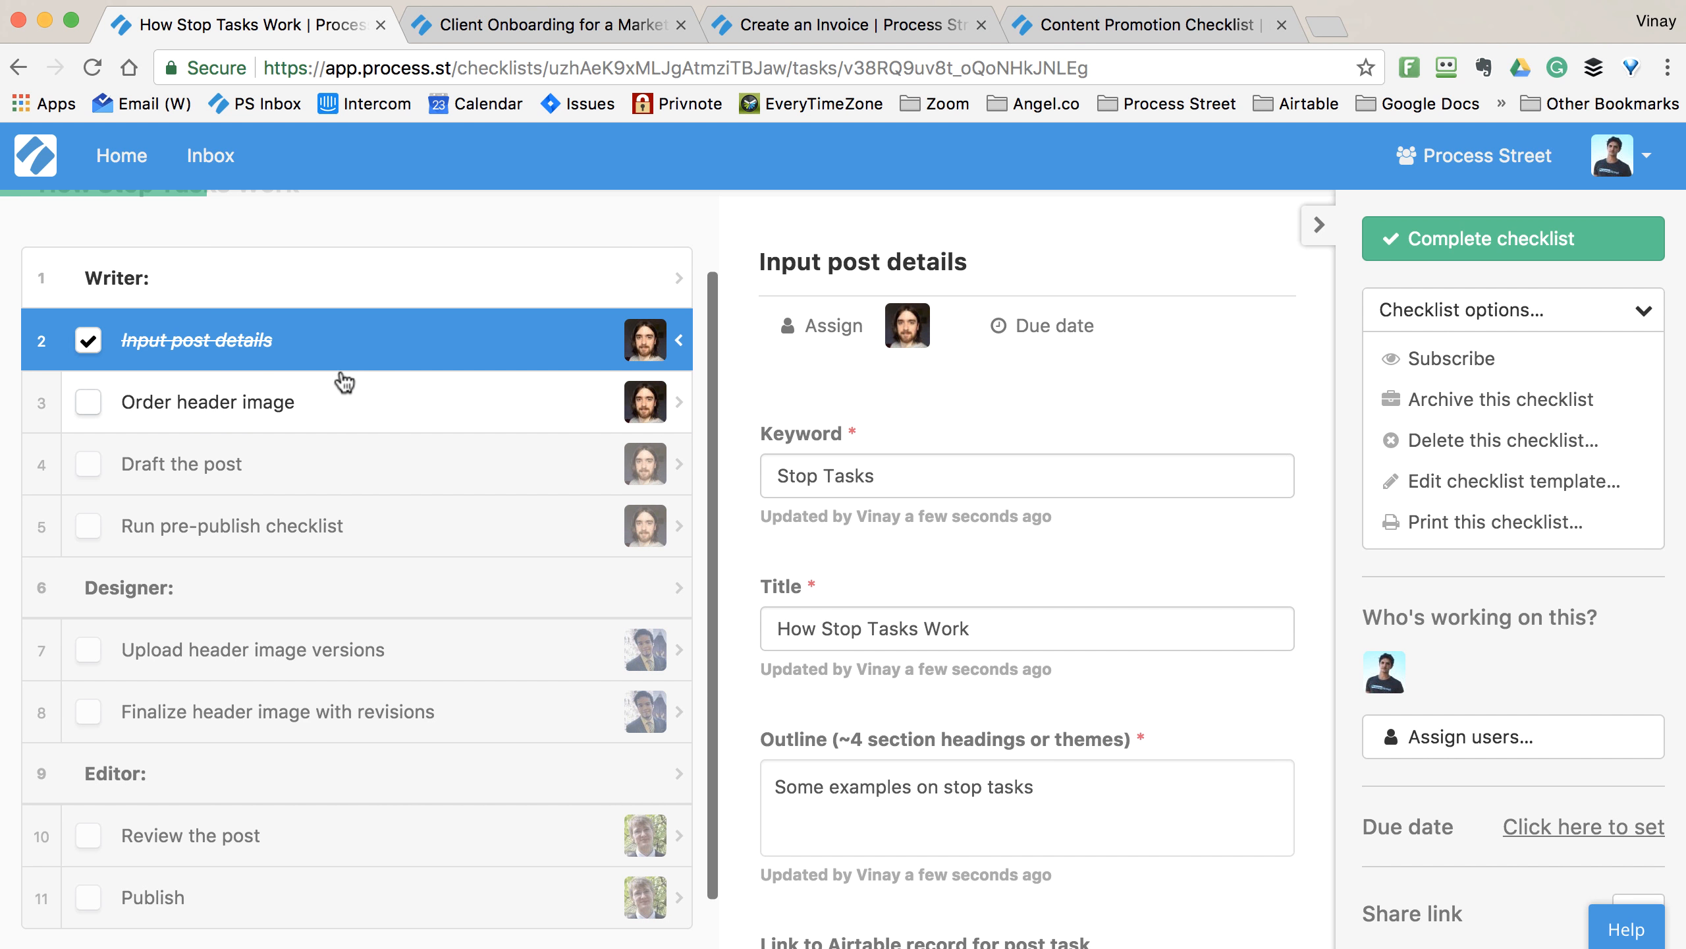
{"action": "left_click", "coordinate": [339, 401]}
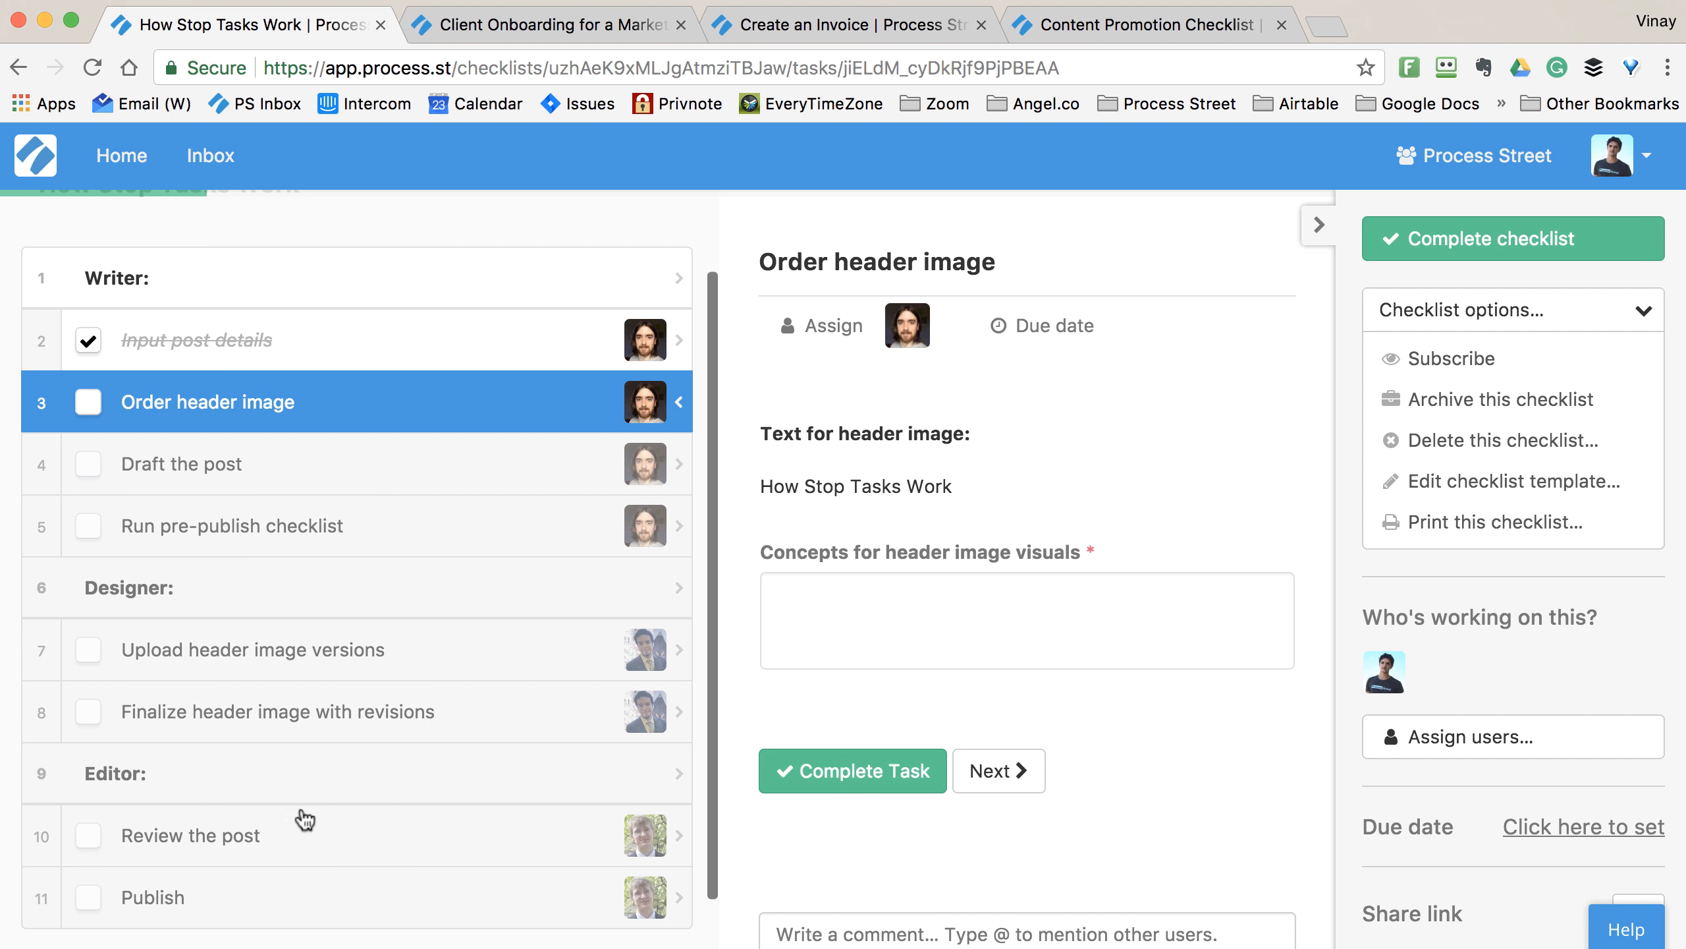
{"action": "scroll", "coordinate": [303, 797], "scroll_direction": "up", "scroll_amount": 2}
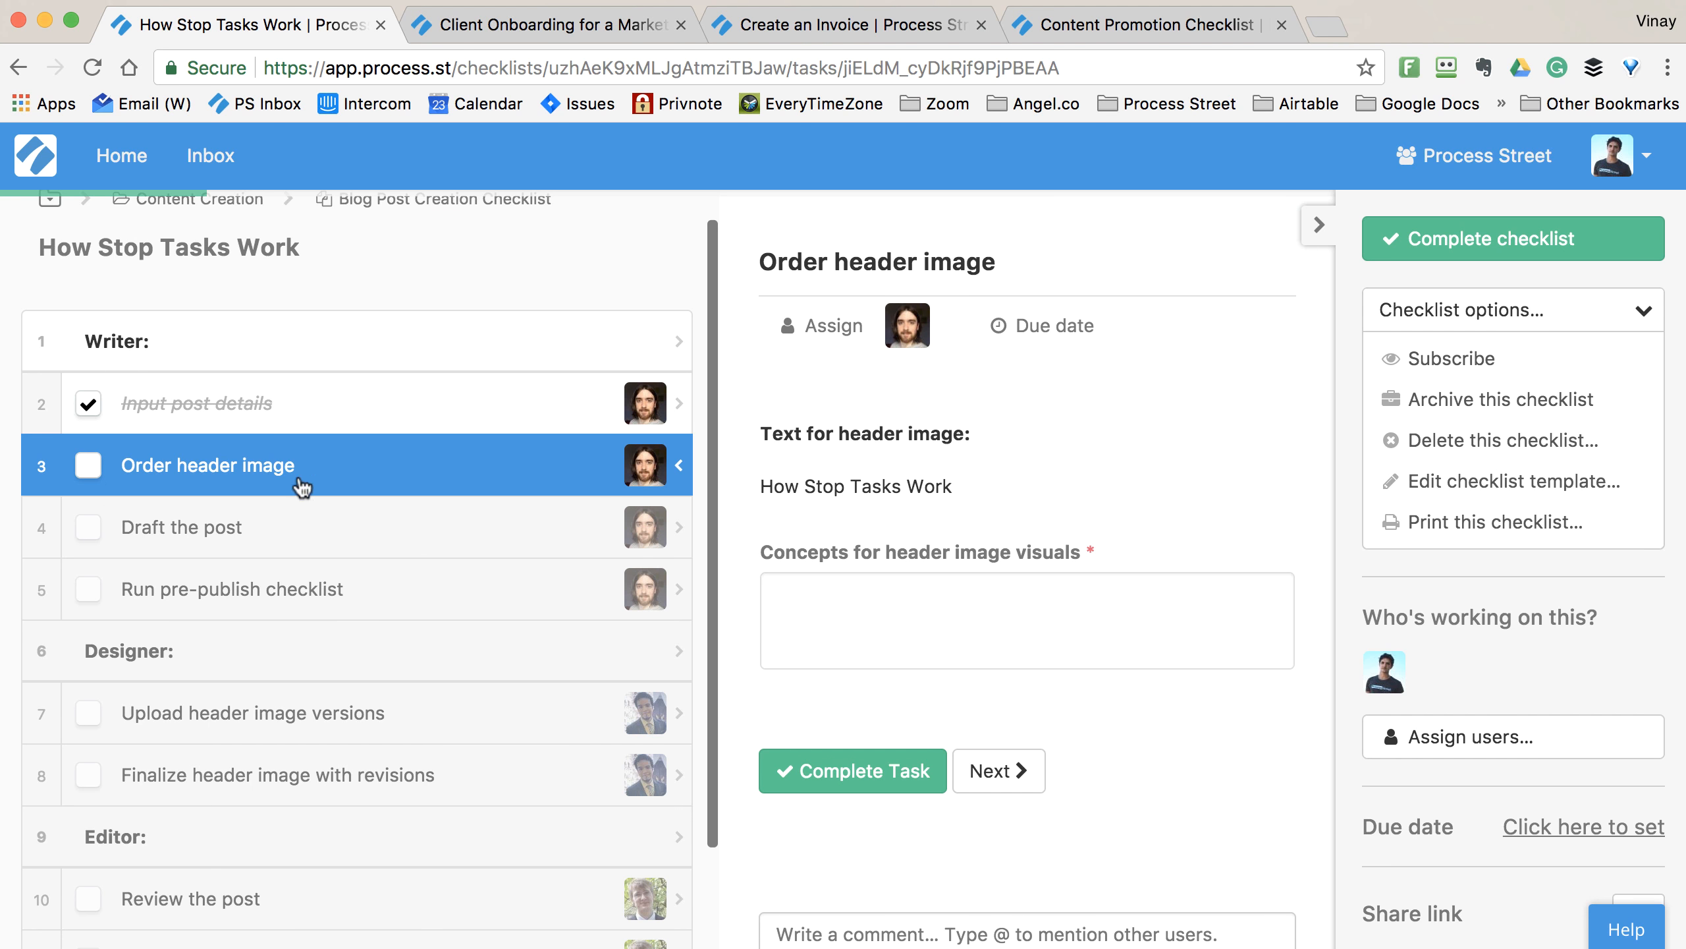
{"action": "left_click", "coordinate": [915, 591]}
{"action": "type", "text": "Hand"}
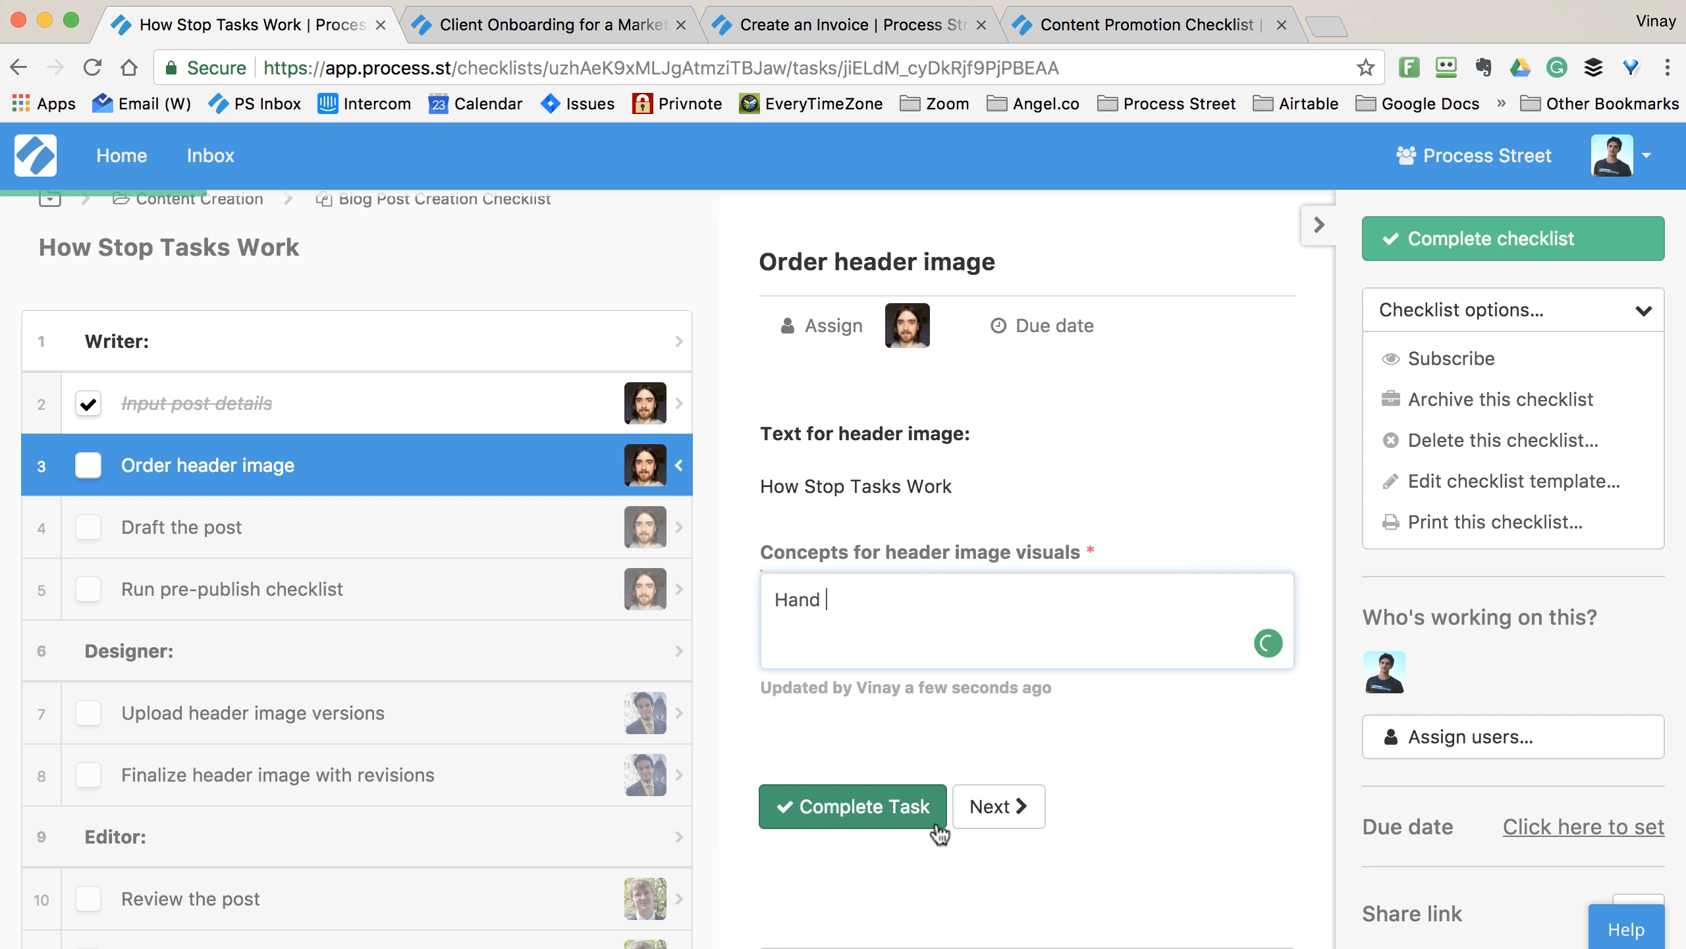
{"action": "left_click", "coordinate": [842, 802]}
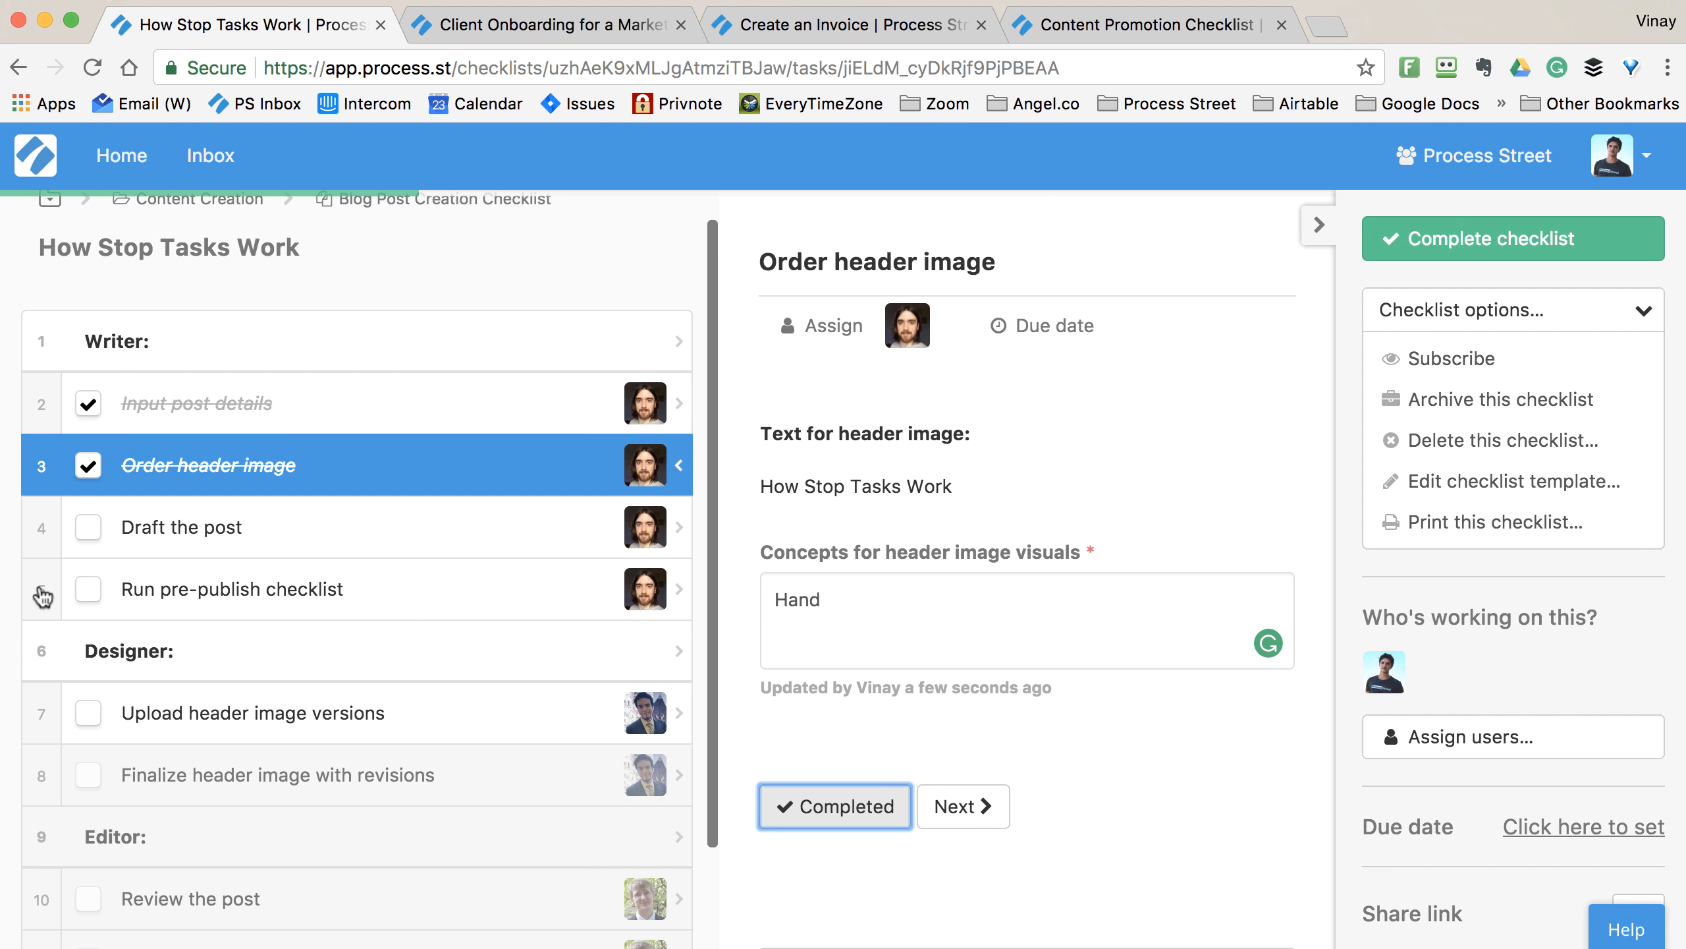
- Review the Draft the post, Run pre-publish checklist and Upload header image versions tasks
{"action": "left_click", "coordinate": [371, 546]}
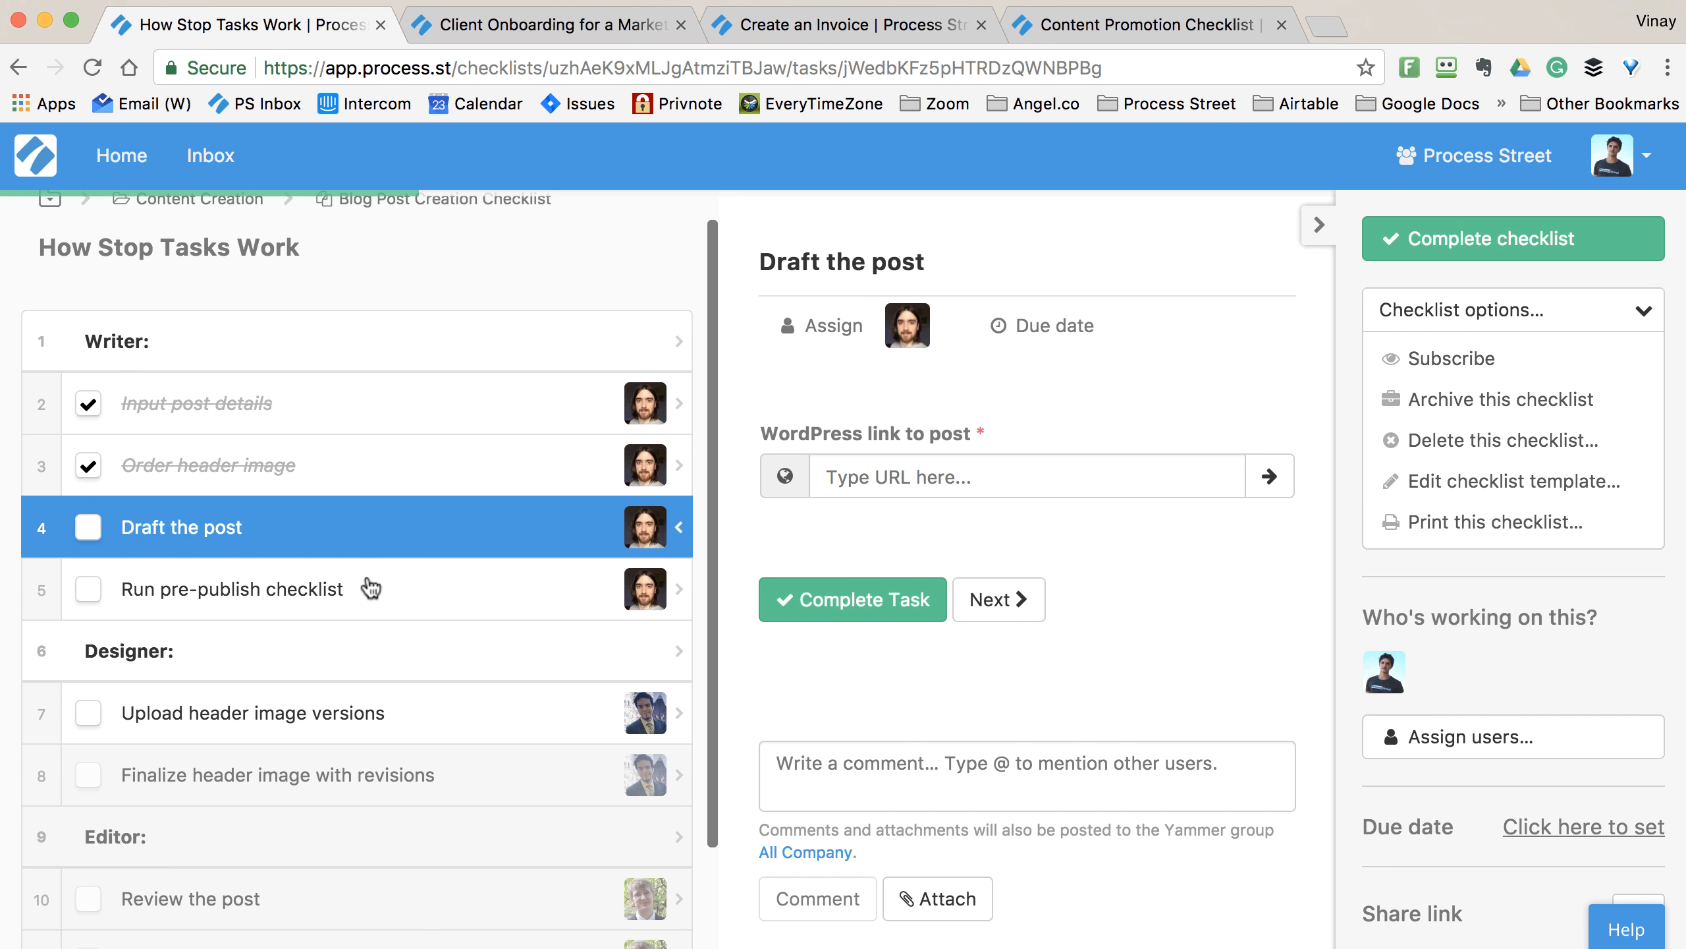
{"action": "left_click", "coordinate": [370, 587]}
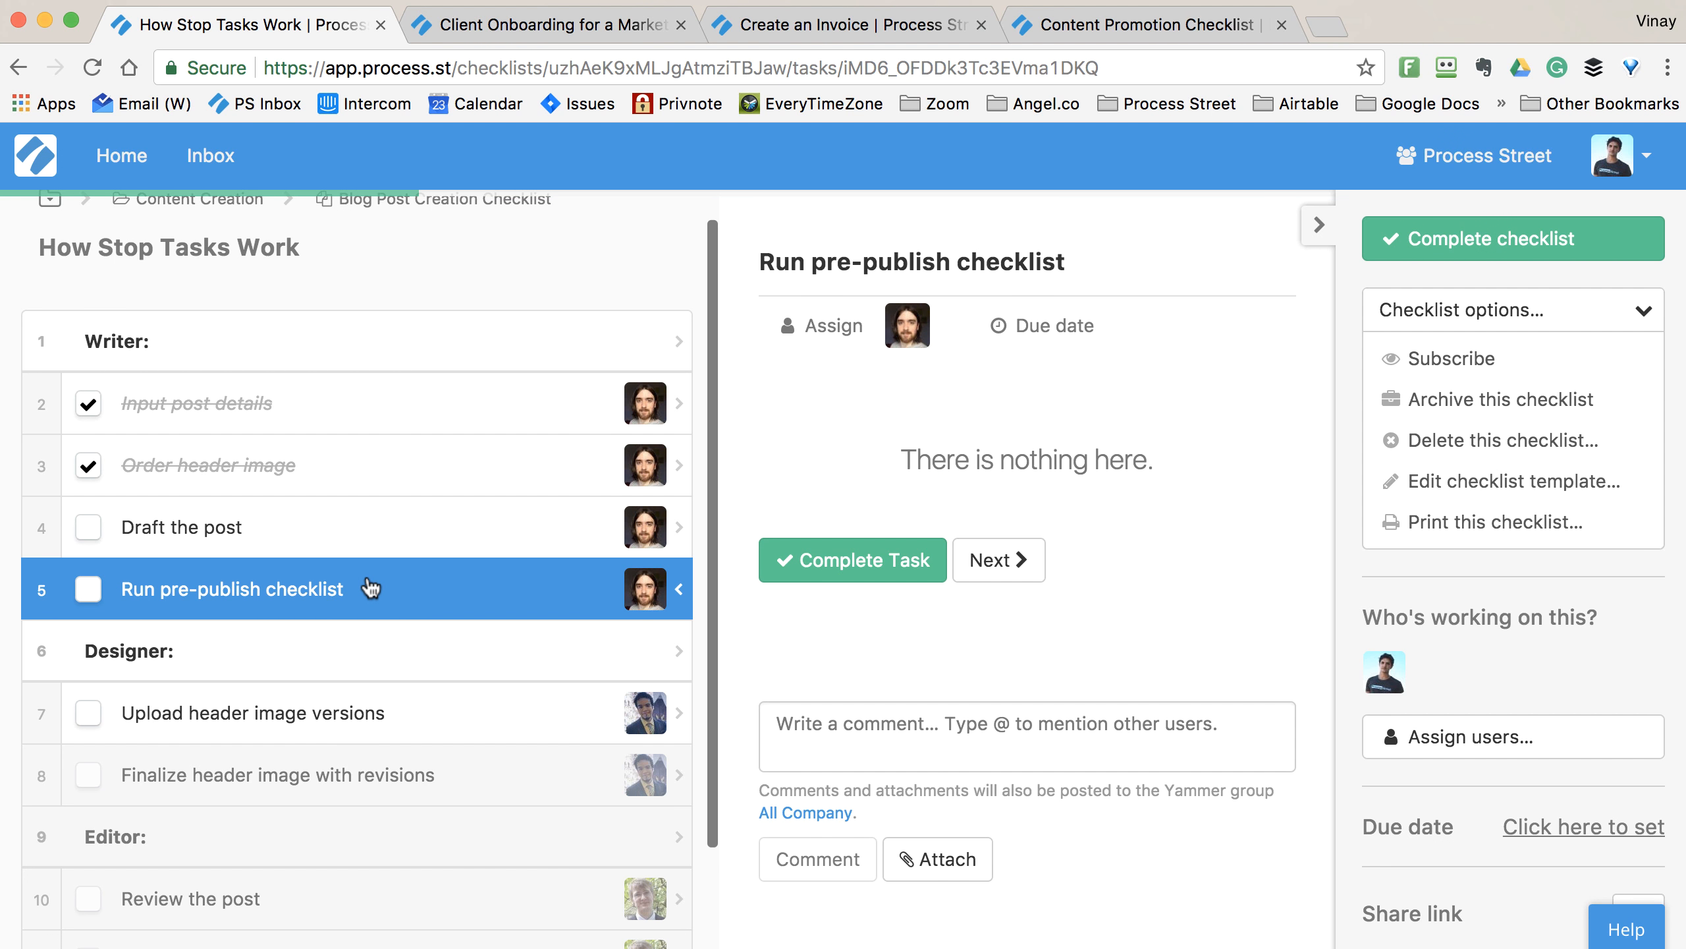
{"action": "left_click", "coordinate": [335, 540]}
{"action": "left_click", "coordinate": [335, 582]}
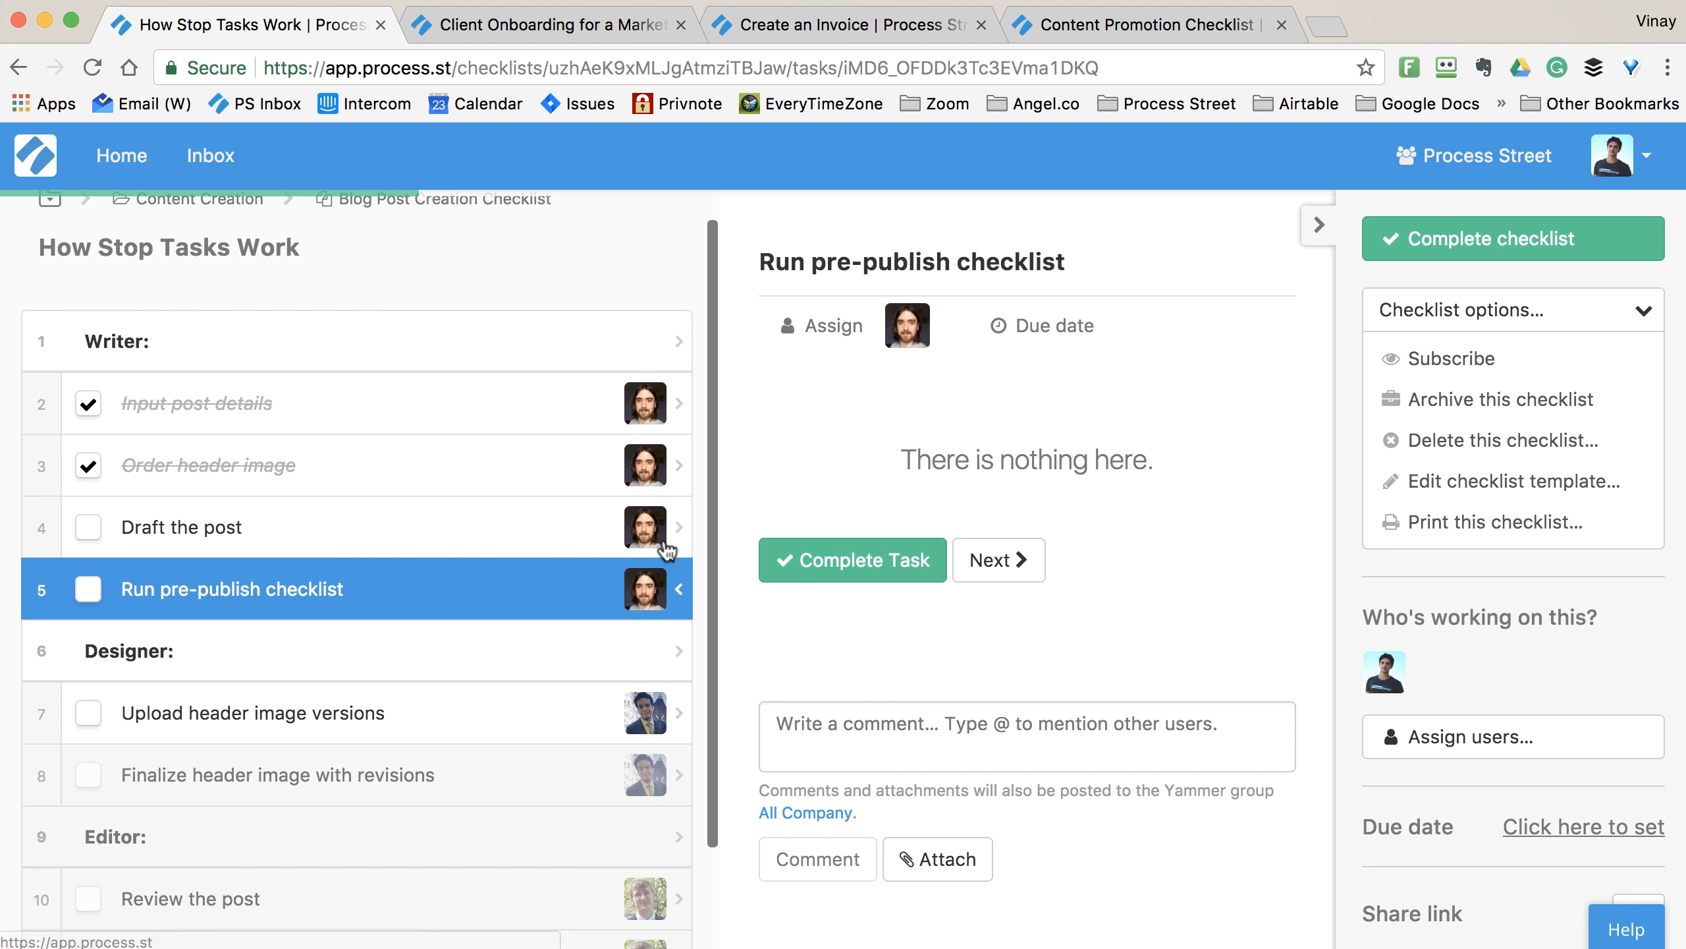
{"action": "left_click", "coordinate": [433, 712]}
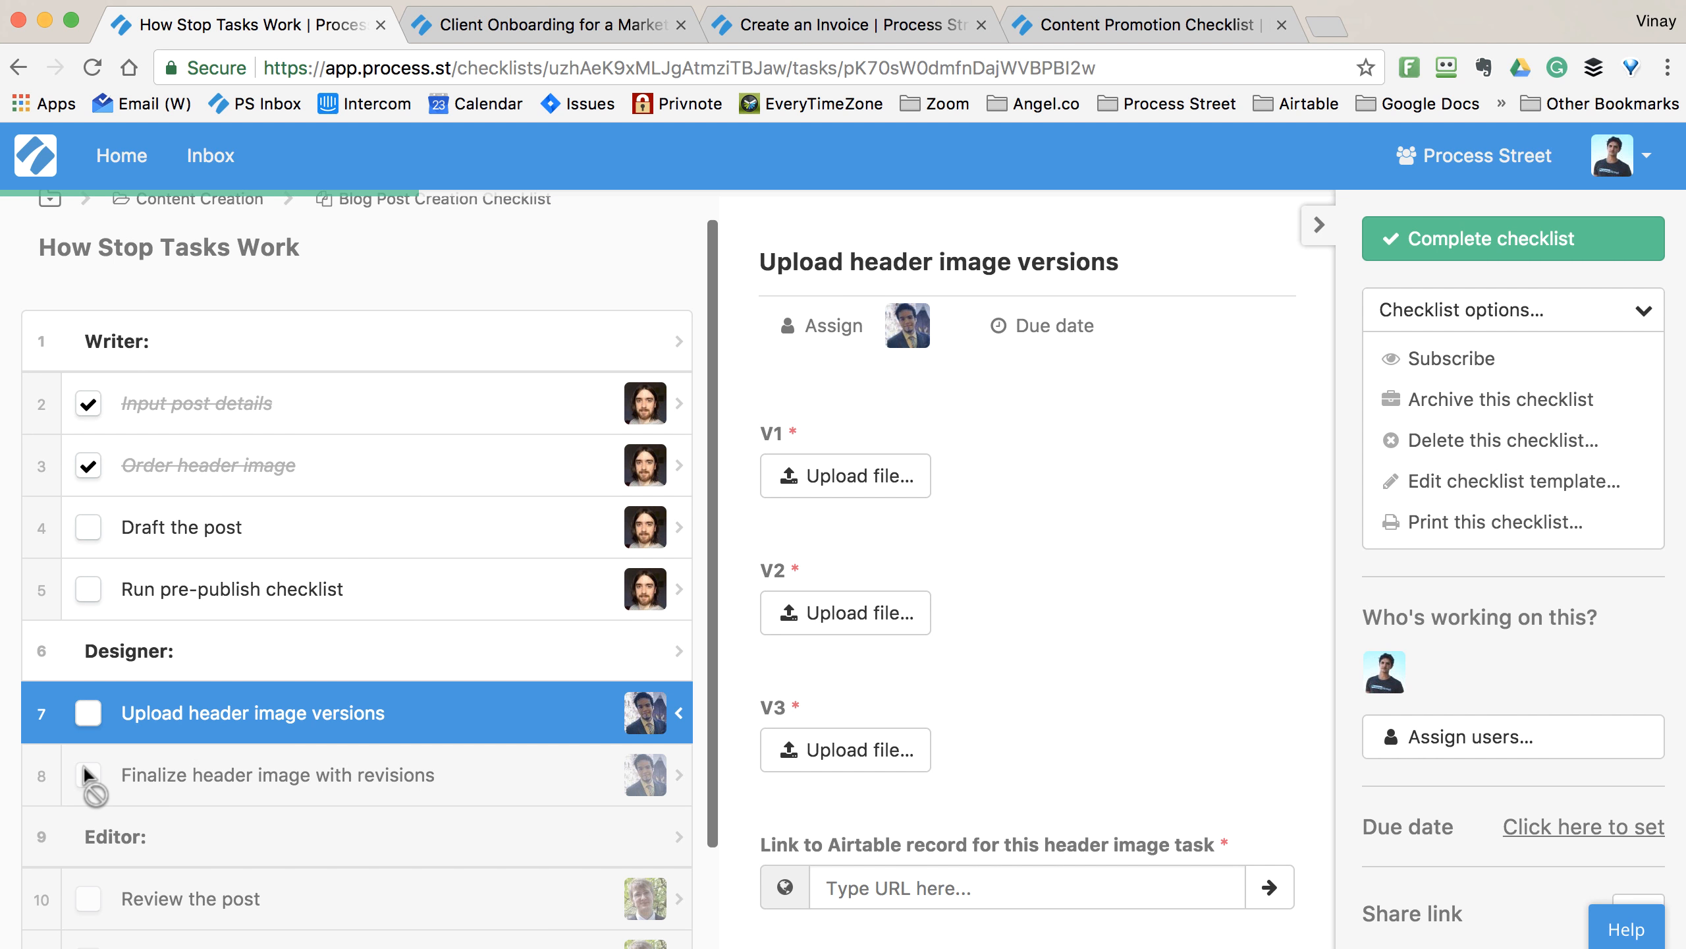
{"action": "scroll", "coordinate": [904, 591], "scroll_direction": "down", "scroll_amount": 3}
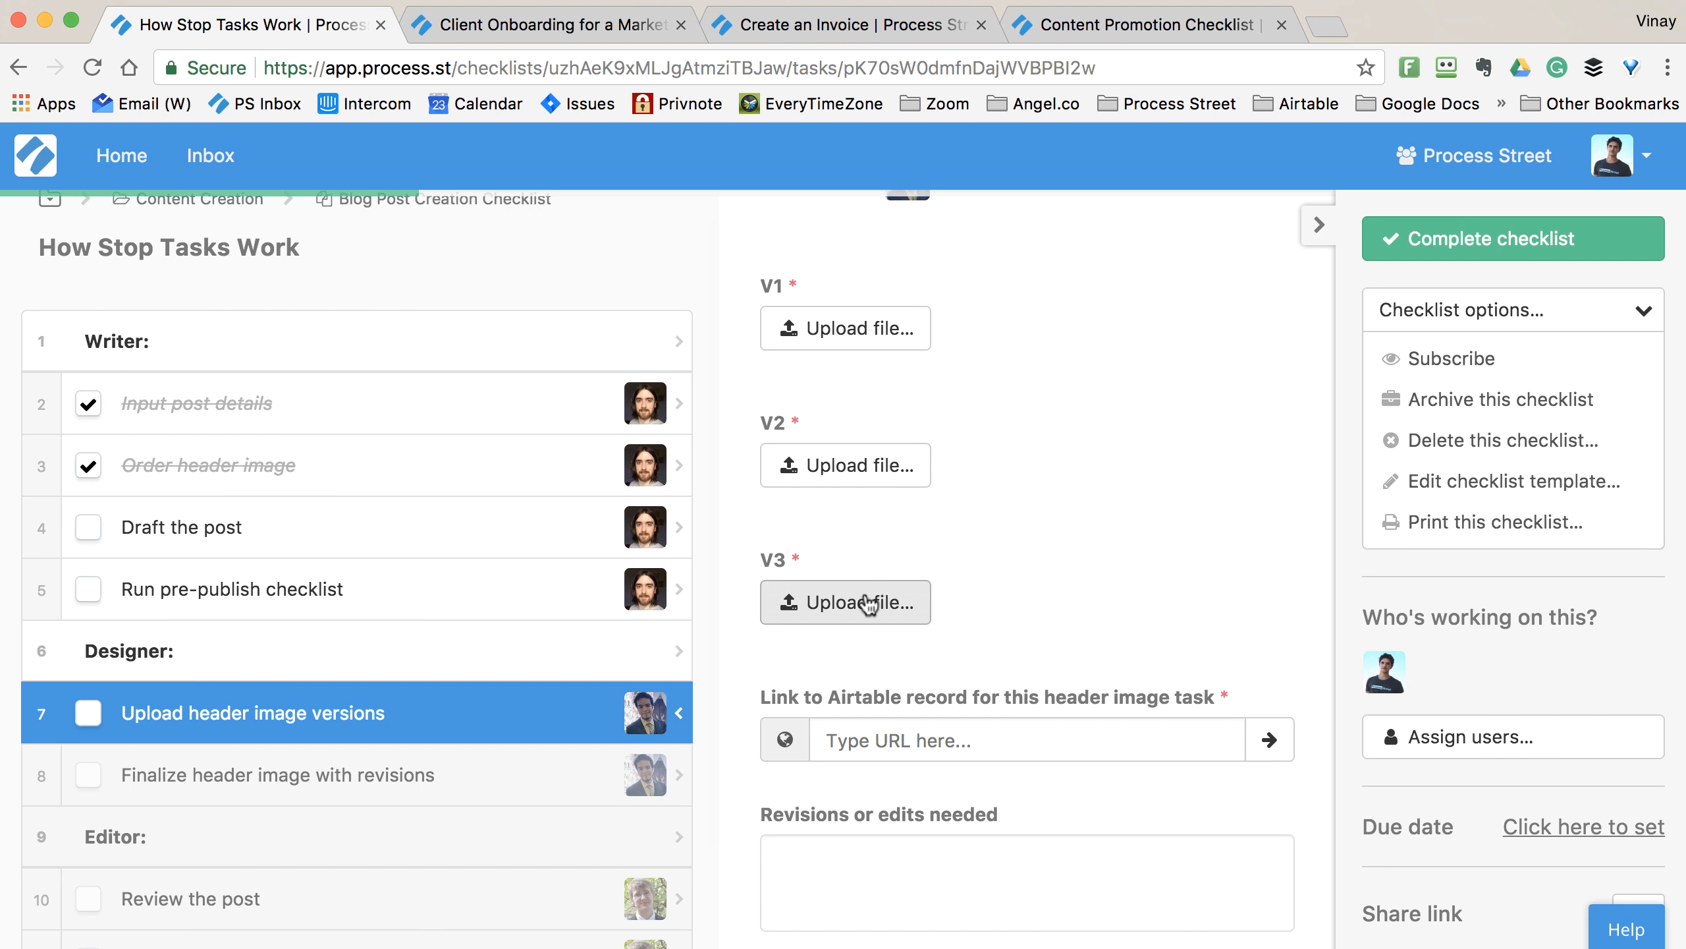
{"action": "scroll", "coordinate": [919, 702], "scroll_direction": "down", "scroll_amount": 3}
{"action": "scroll", "coordinate": [918, 702], "scroll_direction": "up", "scroll_amount": 5}
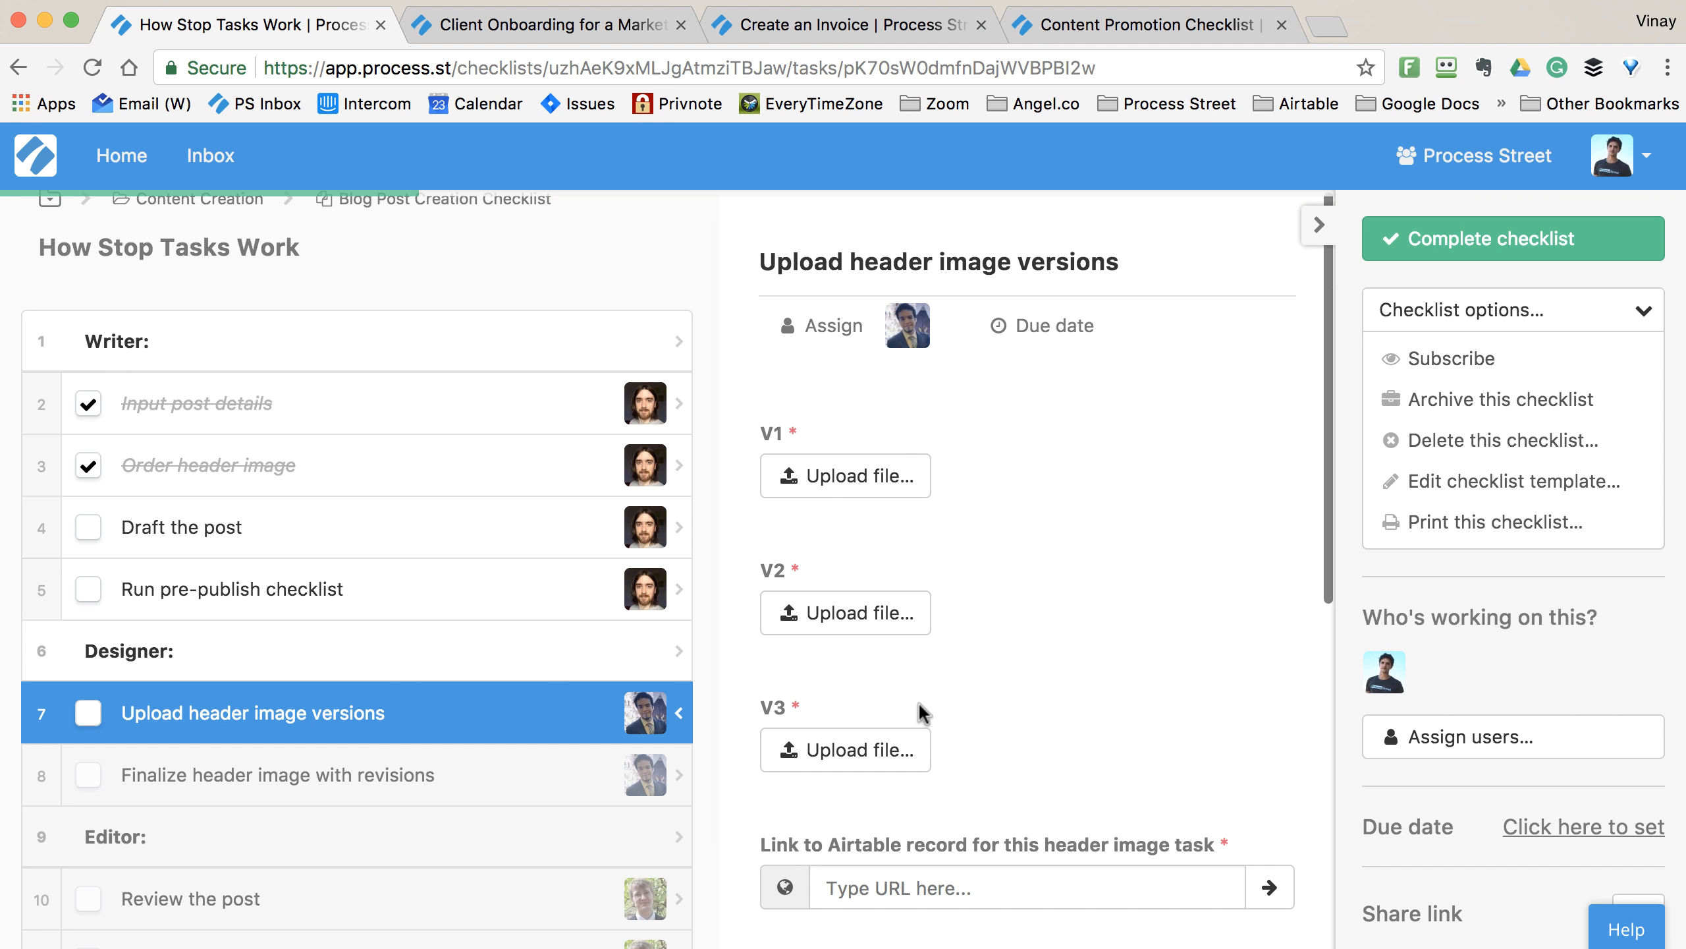
- Attempt to complete the checklist, dismiss the 5-required-fields warning, and switch to Client Onboarding
{"action": "left_click", "coordinate": [1460, 238]}
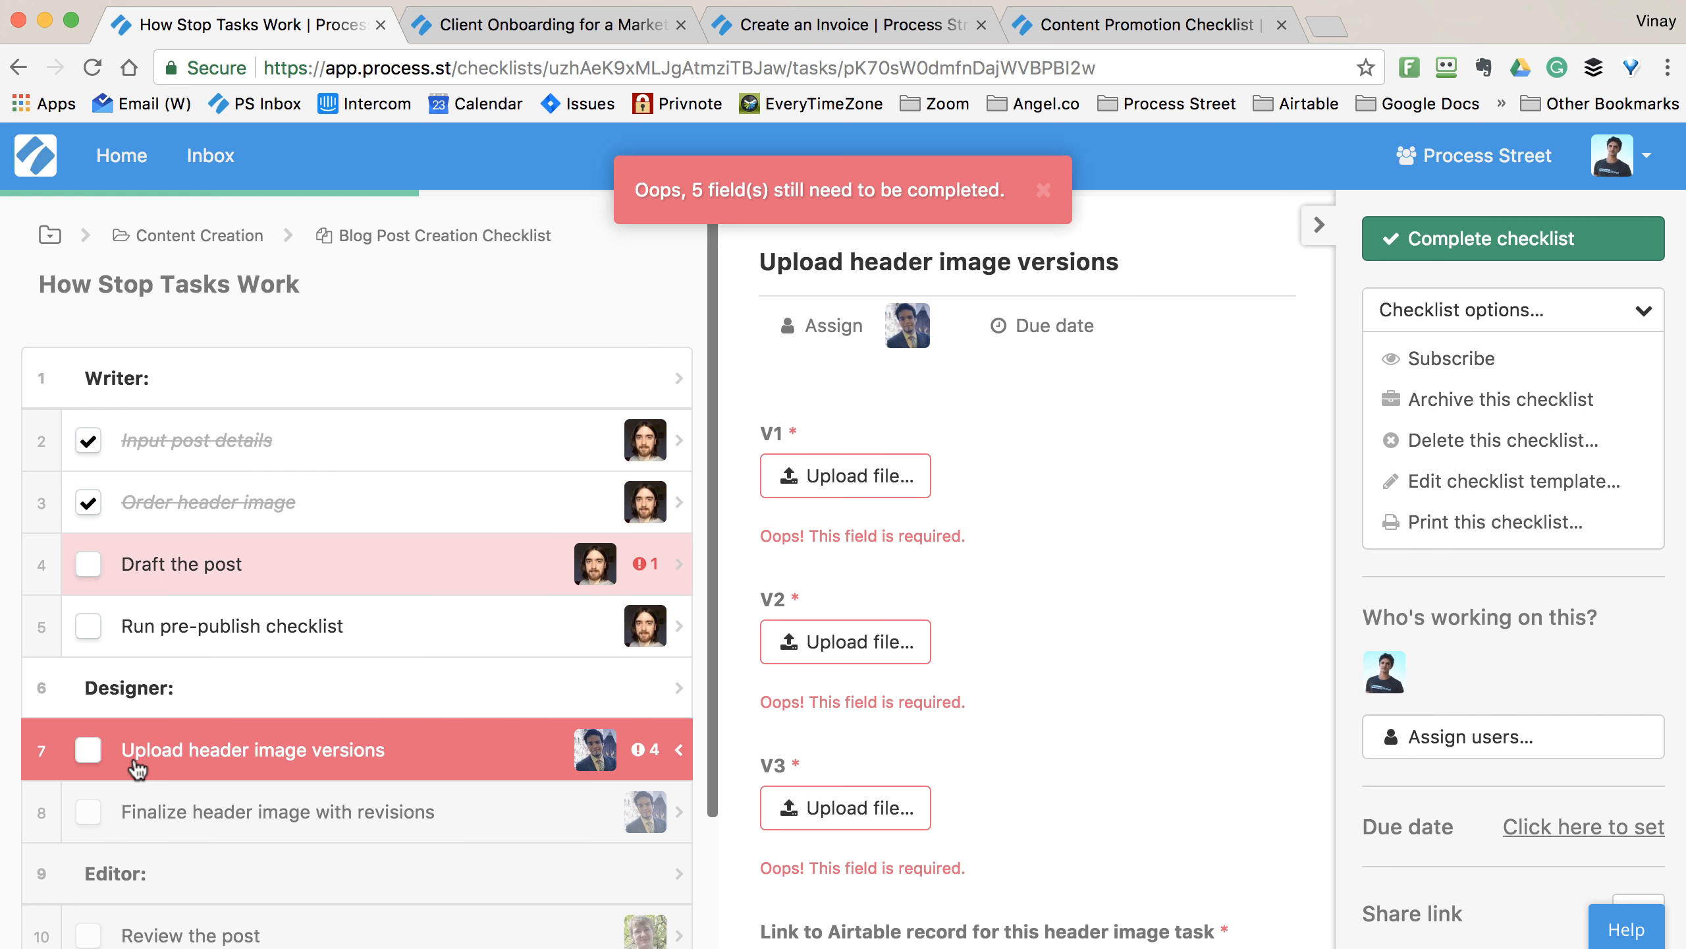
{"action": "left_click", "coordinate": [1044, 192]}
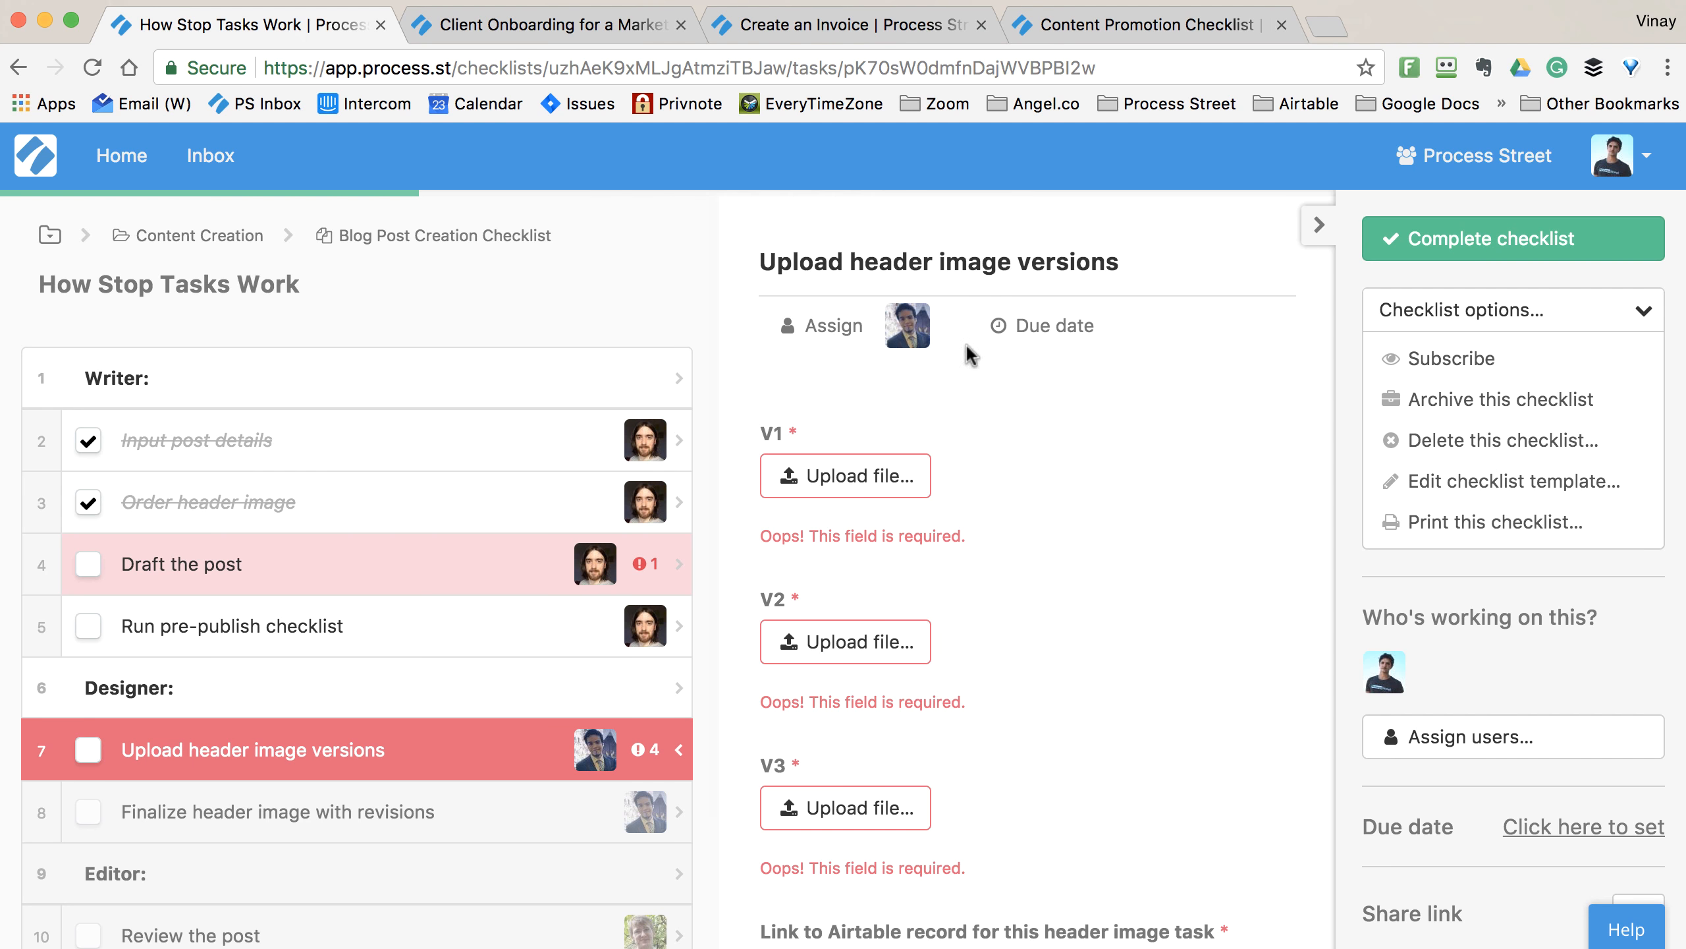
{"action": "left_click", "coordinate": [544, 27]}
{"action": "scroll", "coordinate": [560, 458], "scroll_direction": "down", "scroll_amount": 2}
- Review the Collect Client Info fields, then bring up Run checklist for Client Onboarding for a Marketing Agency
{"action": "scroll", "coordinate": [560, 473], "scroll_direction": "down", "scroll_amount": 10}
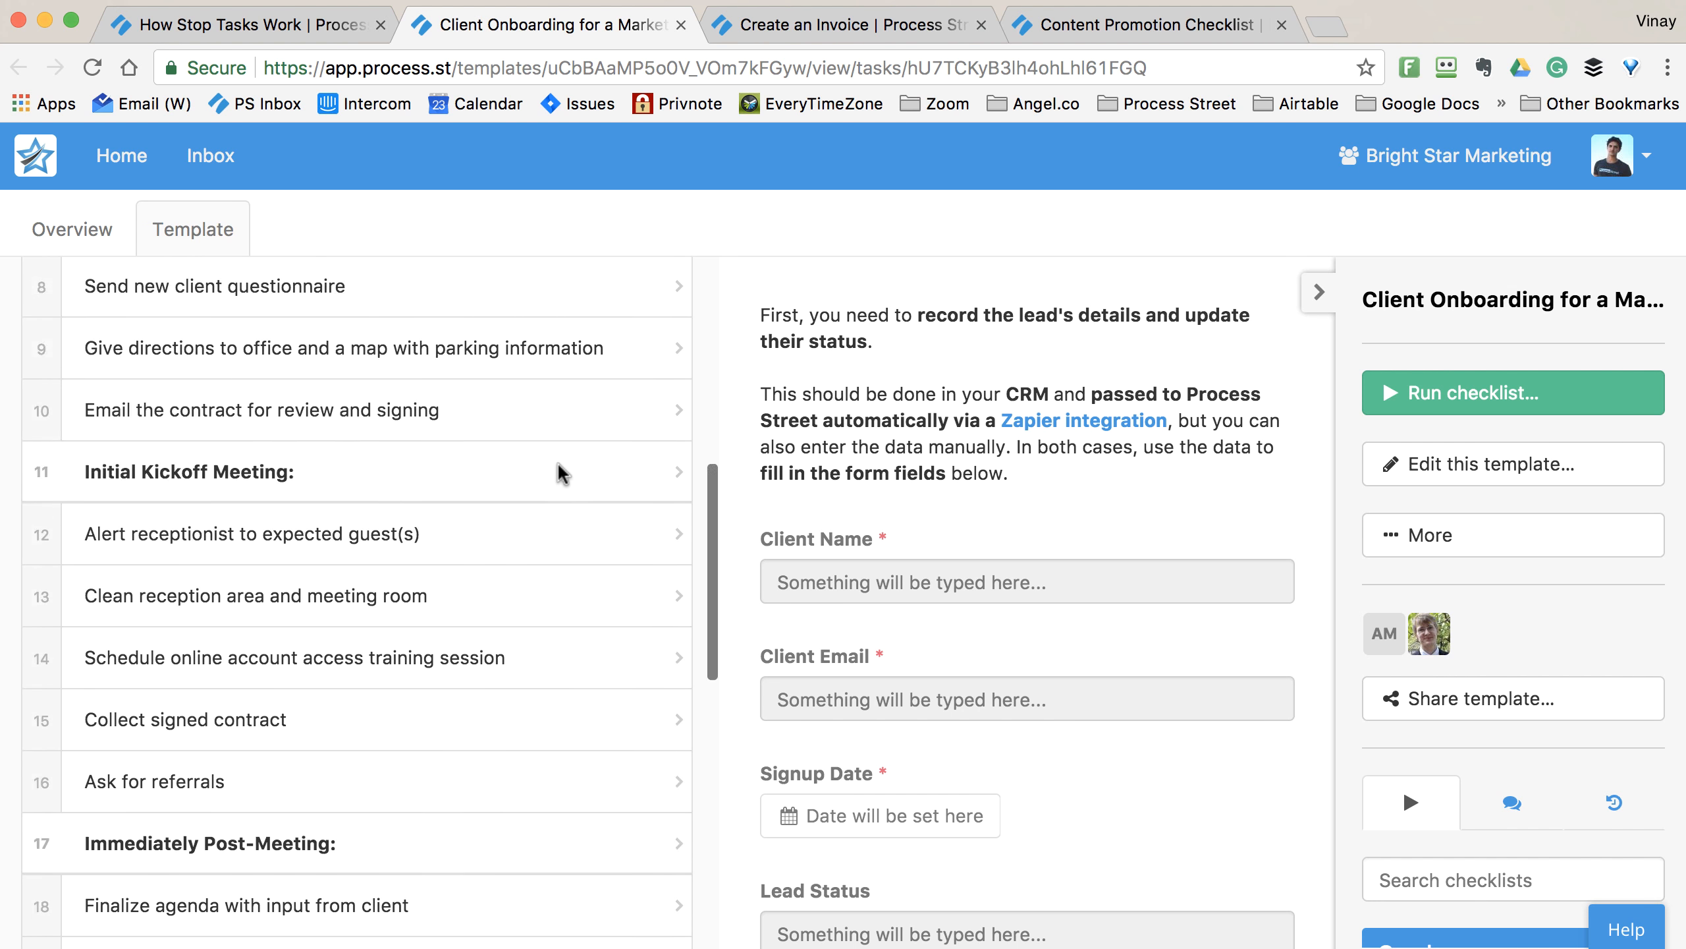
{"action": "scroll", "coordinate": [558, 471], "scroll_direction": "up", "scroll_amount": 12}
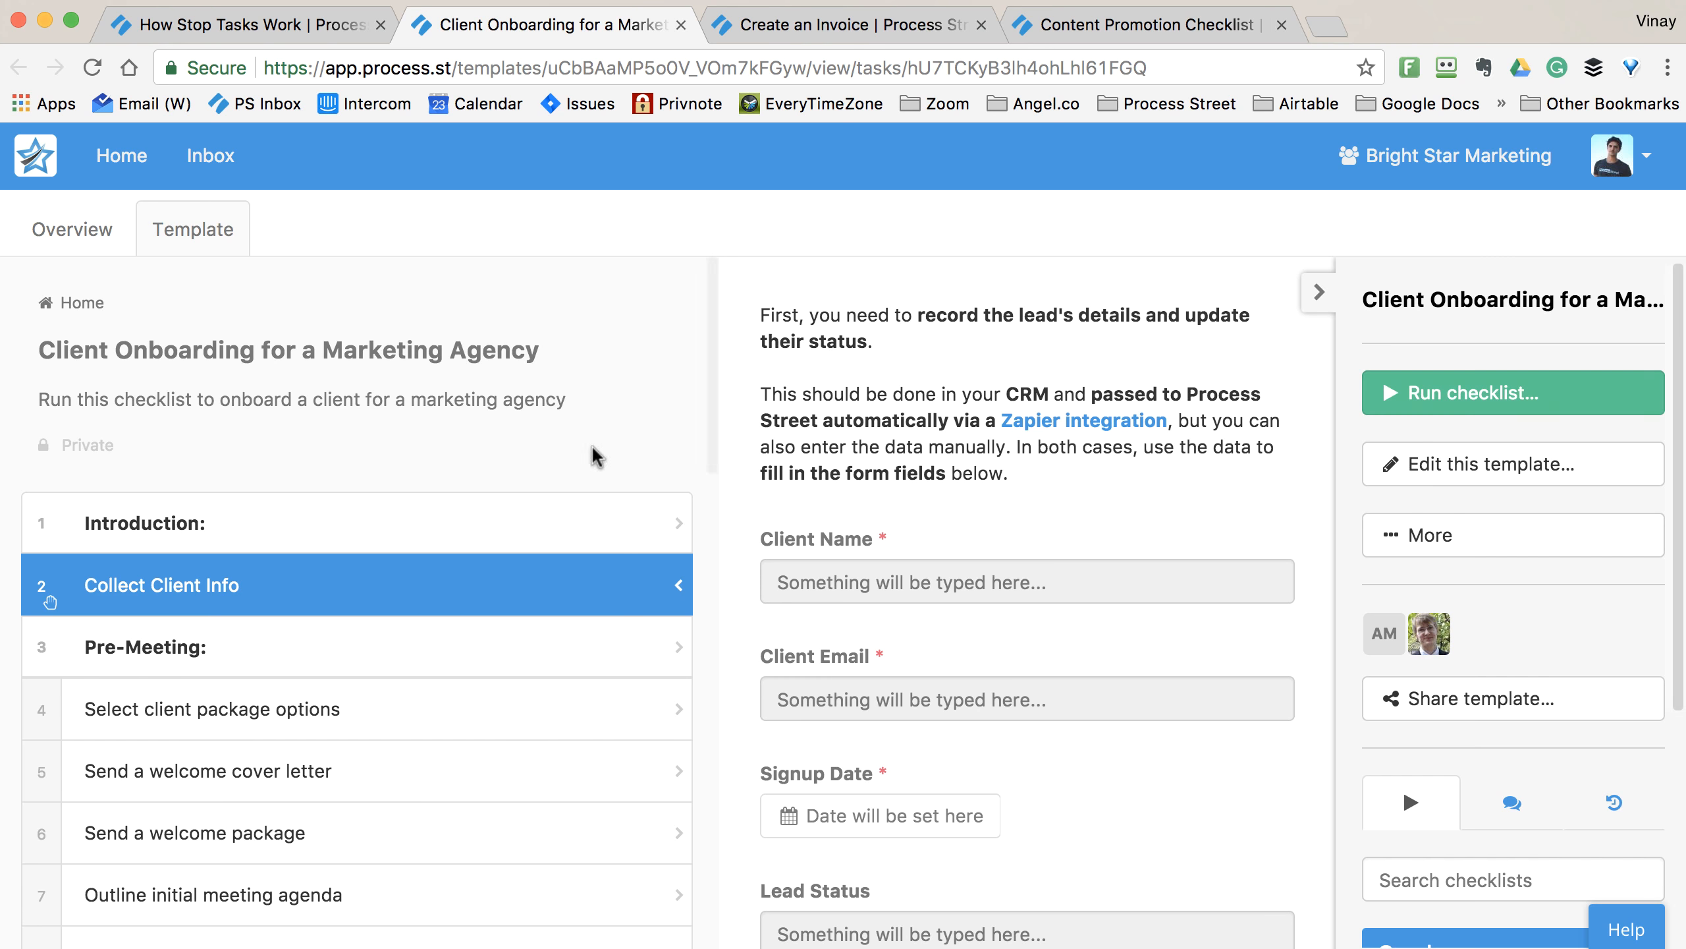
{"action": "scroll", "coordinate": [1052, 681], "scroll_direction": "down", "scroll_amount": 5}
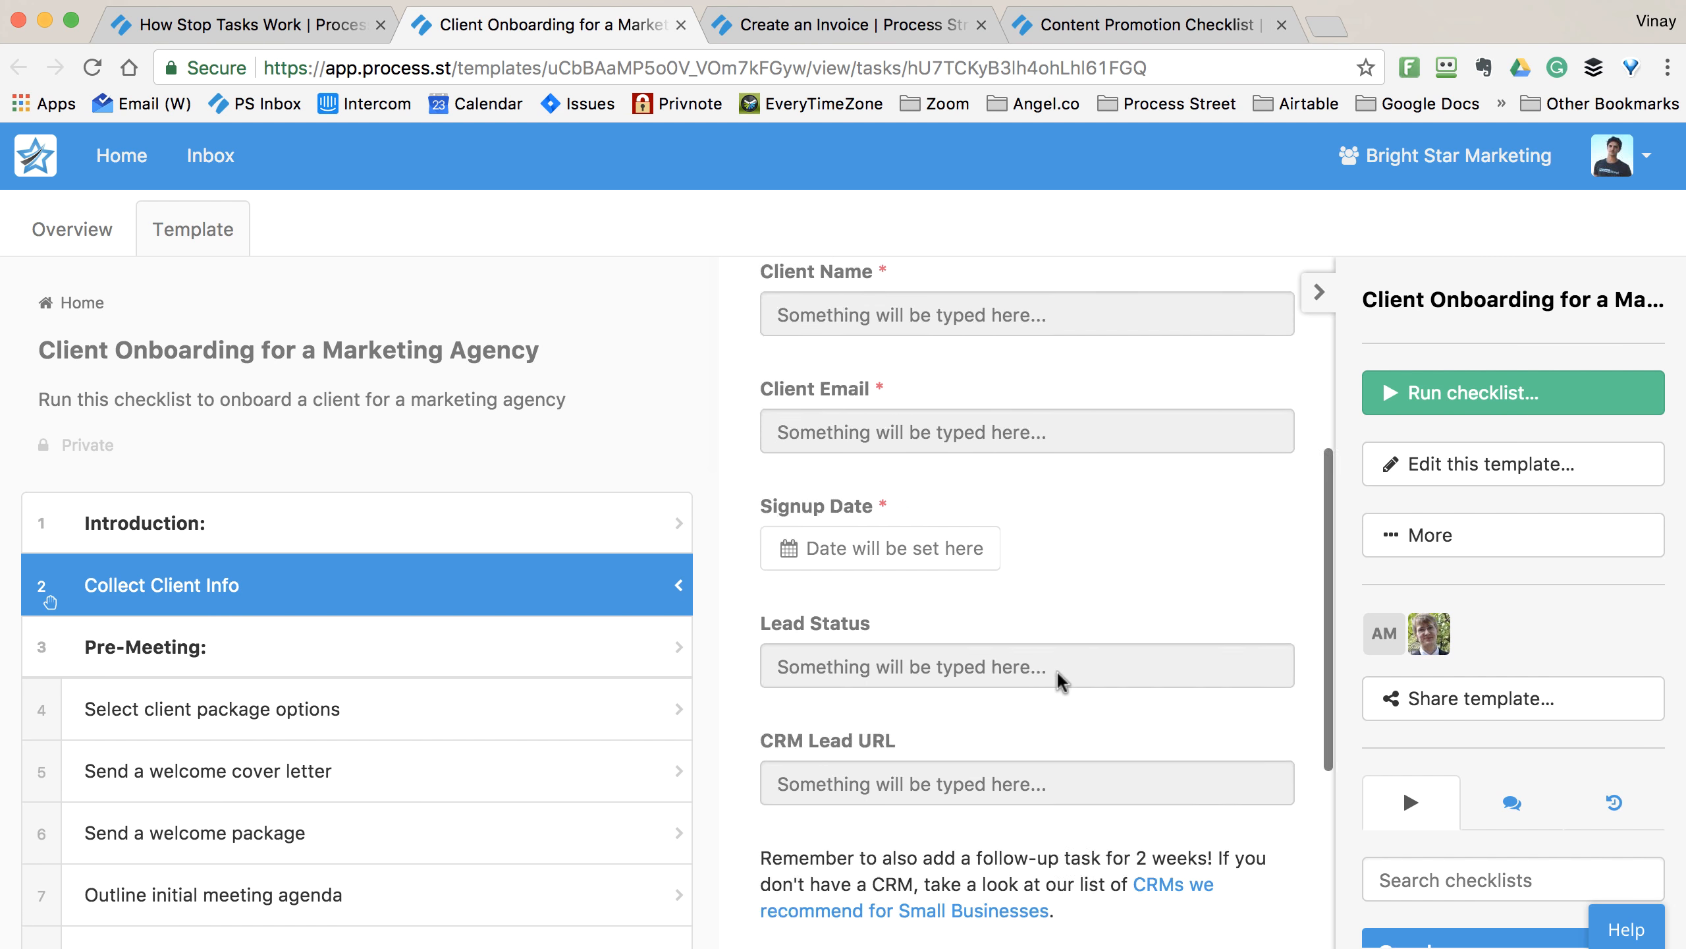
{"action": "scroll", "coordinate": [1061, 681], "scroll_direction": "up", "scroll_amount": 5}
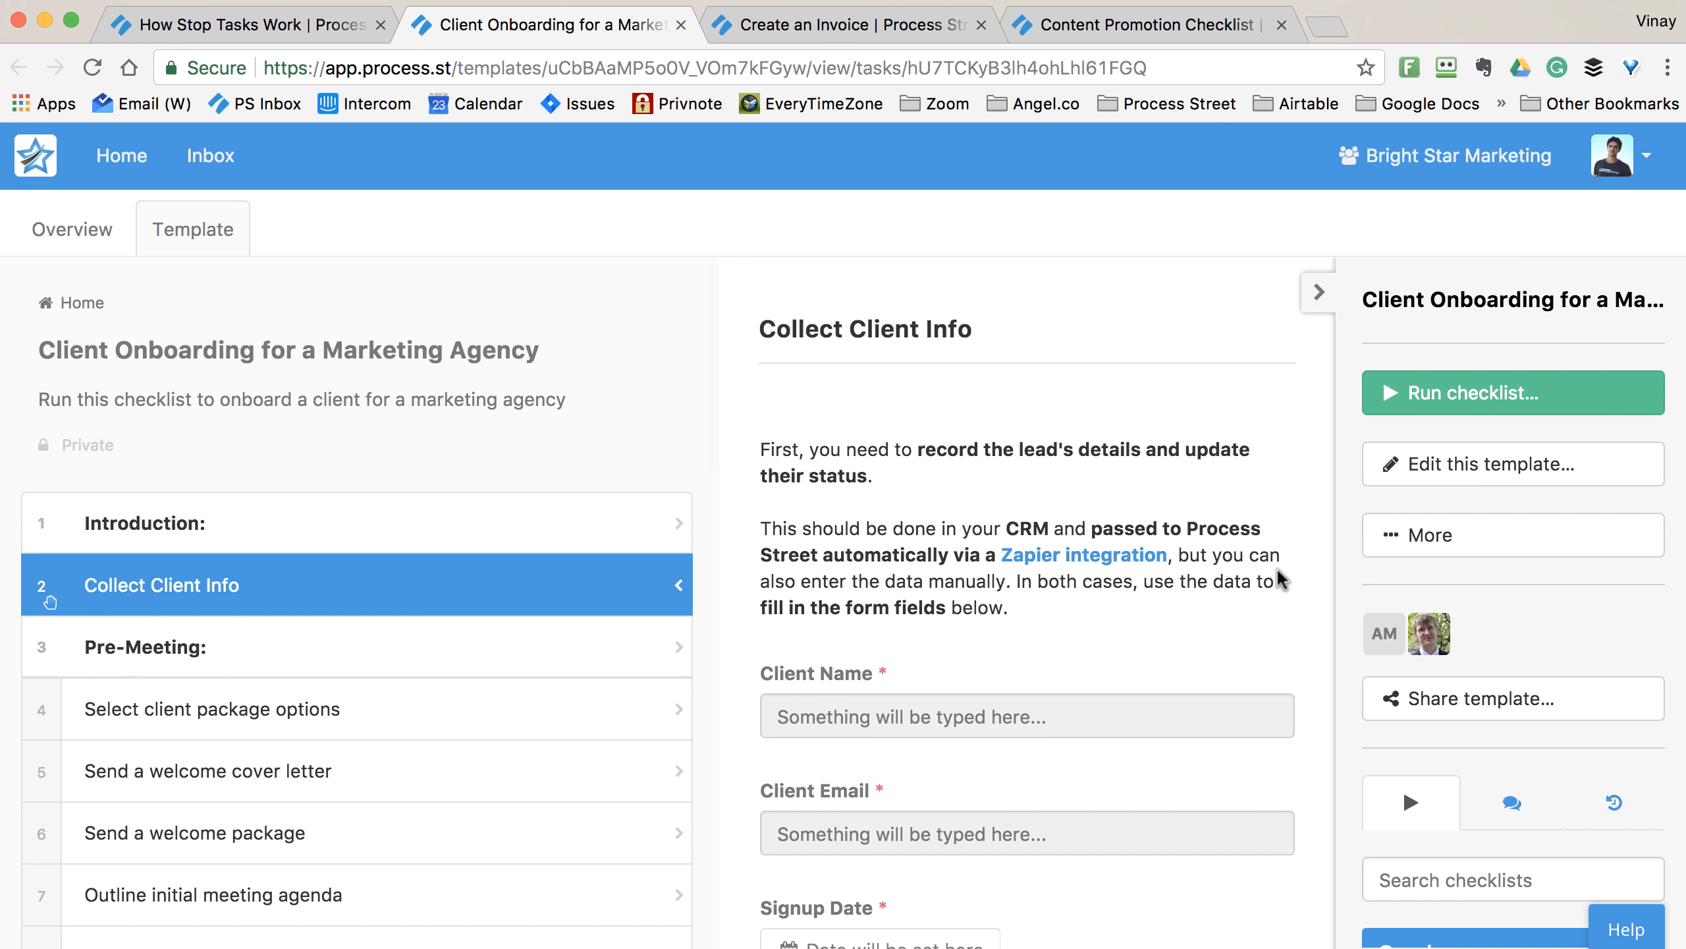
{"action": "left_click", "coordinate": [1377, 381]}
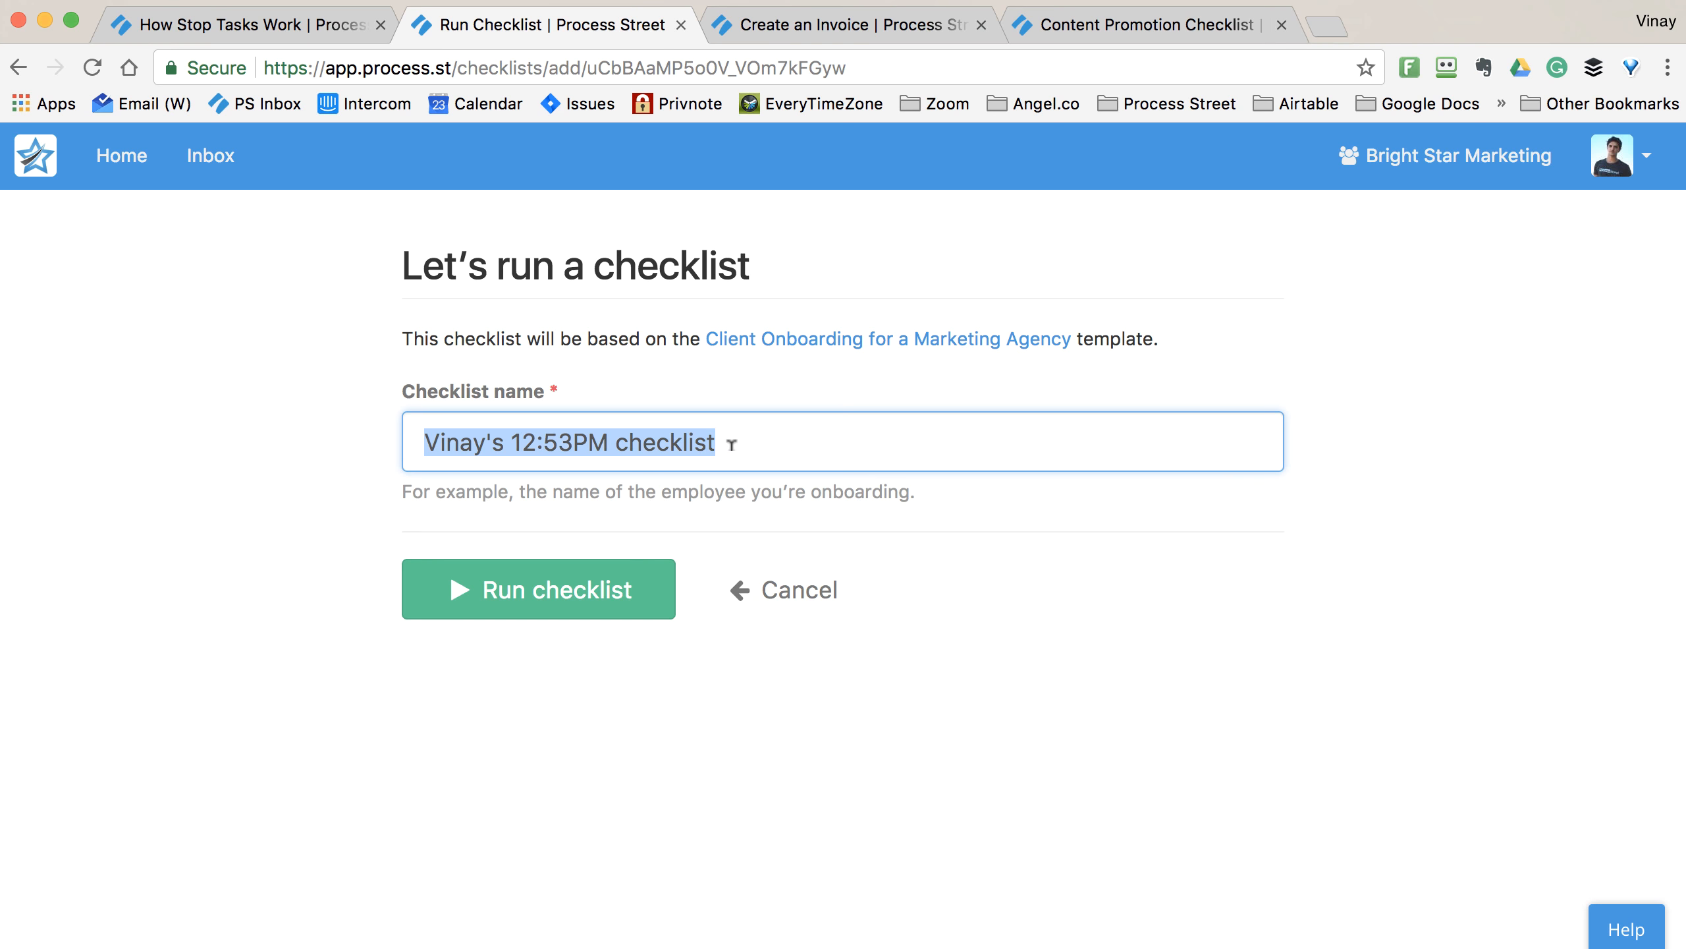
- Start the client onboarding checklist named 'Microsoft'
{"action": "type", "text": "Microsoft"}
{"action": "key", "text": "Return"}
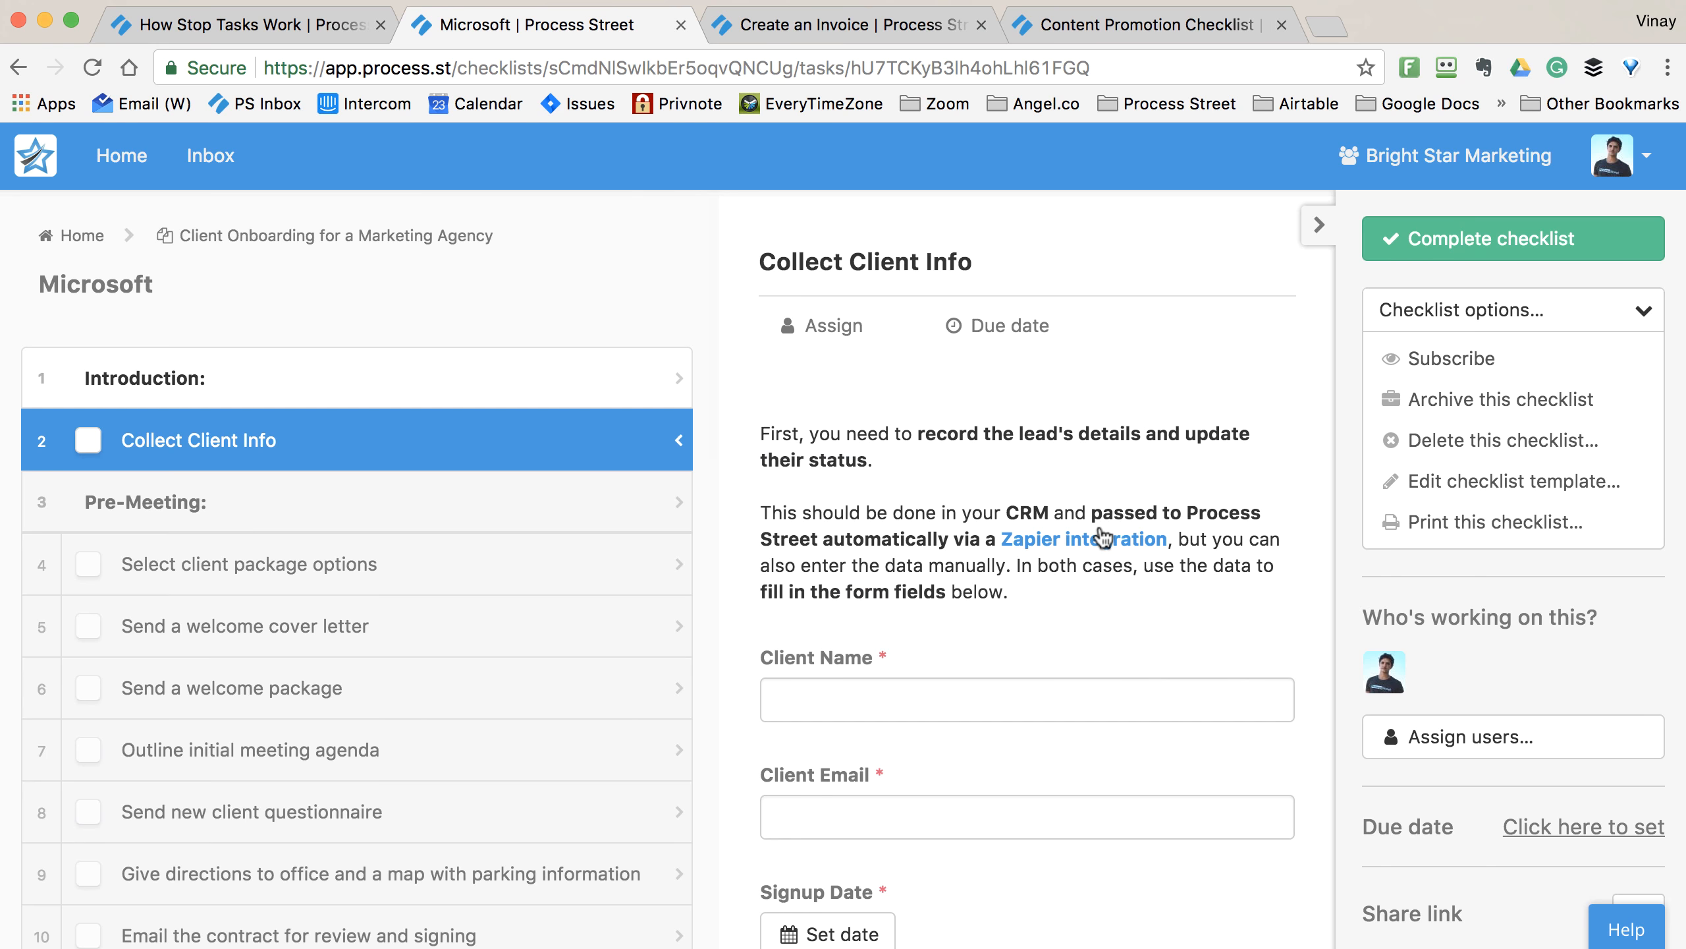
{"action": "scroll", "coordinate": [345, 570], "scroll_direction": "down", "scroll_amount": 15}
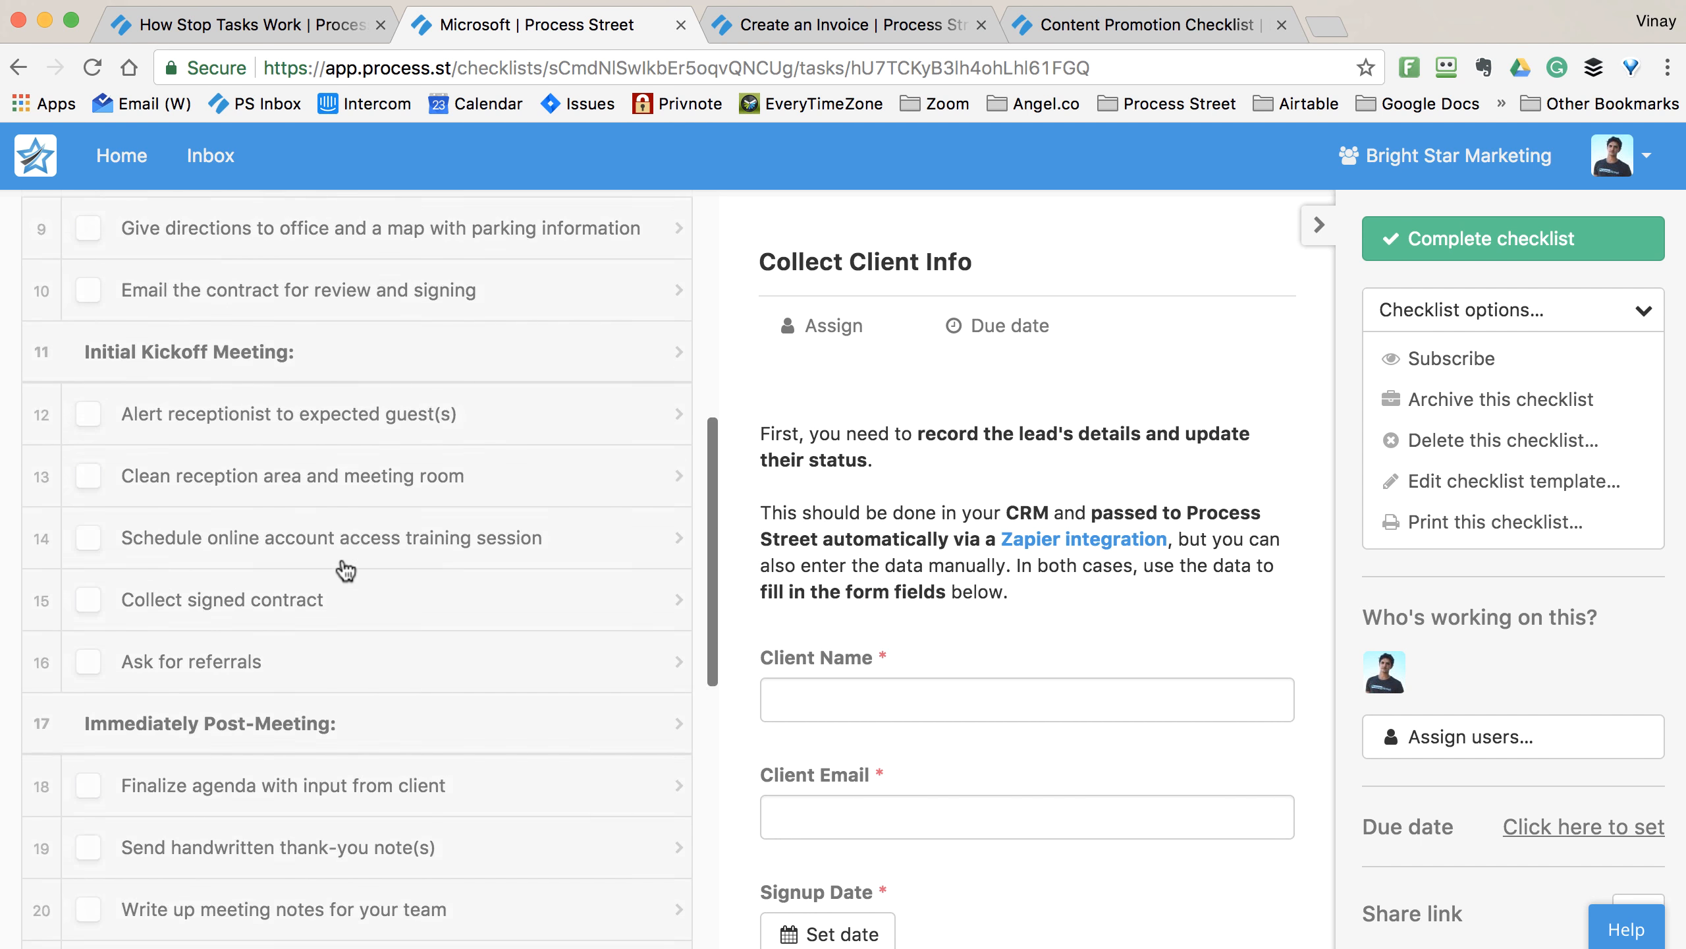
{"action": "scroll", "coordinate": [345, 570], "scroll_direction": "up", "scroll_amount": 15}
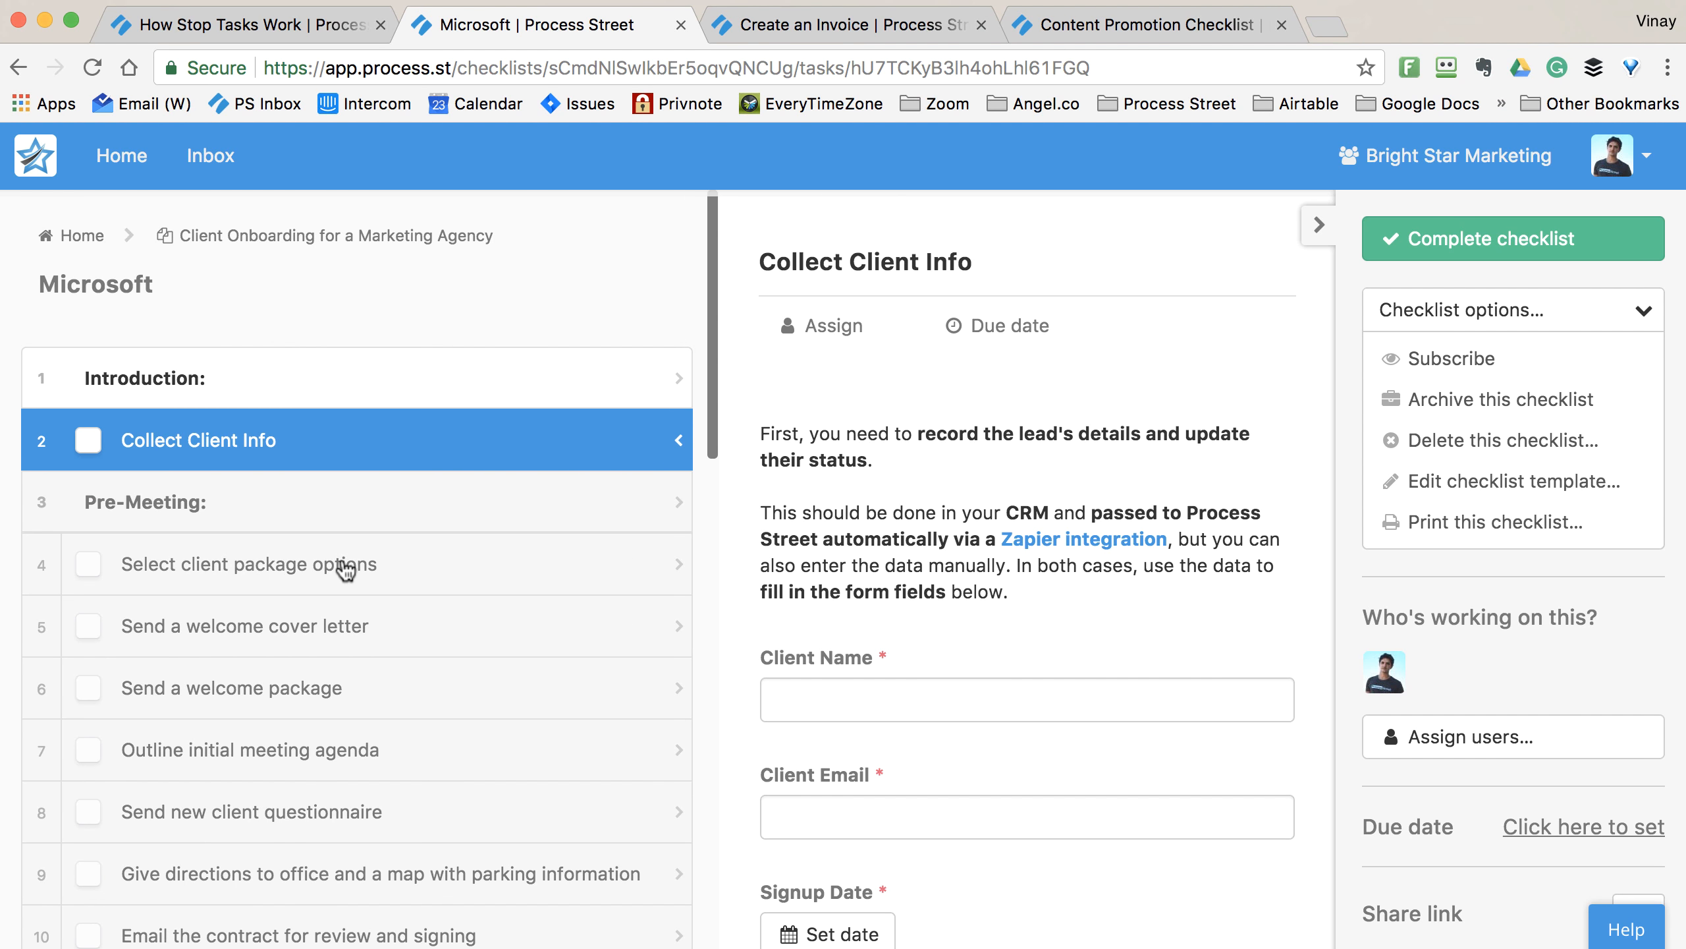
{"action": "scroll", "coordinate": [888, 693], "scroll_direction": "down", "scroll_amount": 10}
{"action": "scroll", "coordinate": [889, 697], "scroll_direction": "up", "scroll_amount": 10}
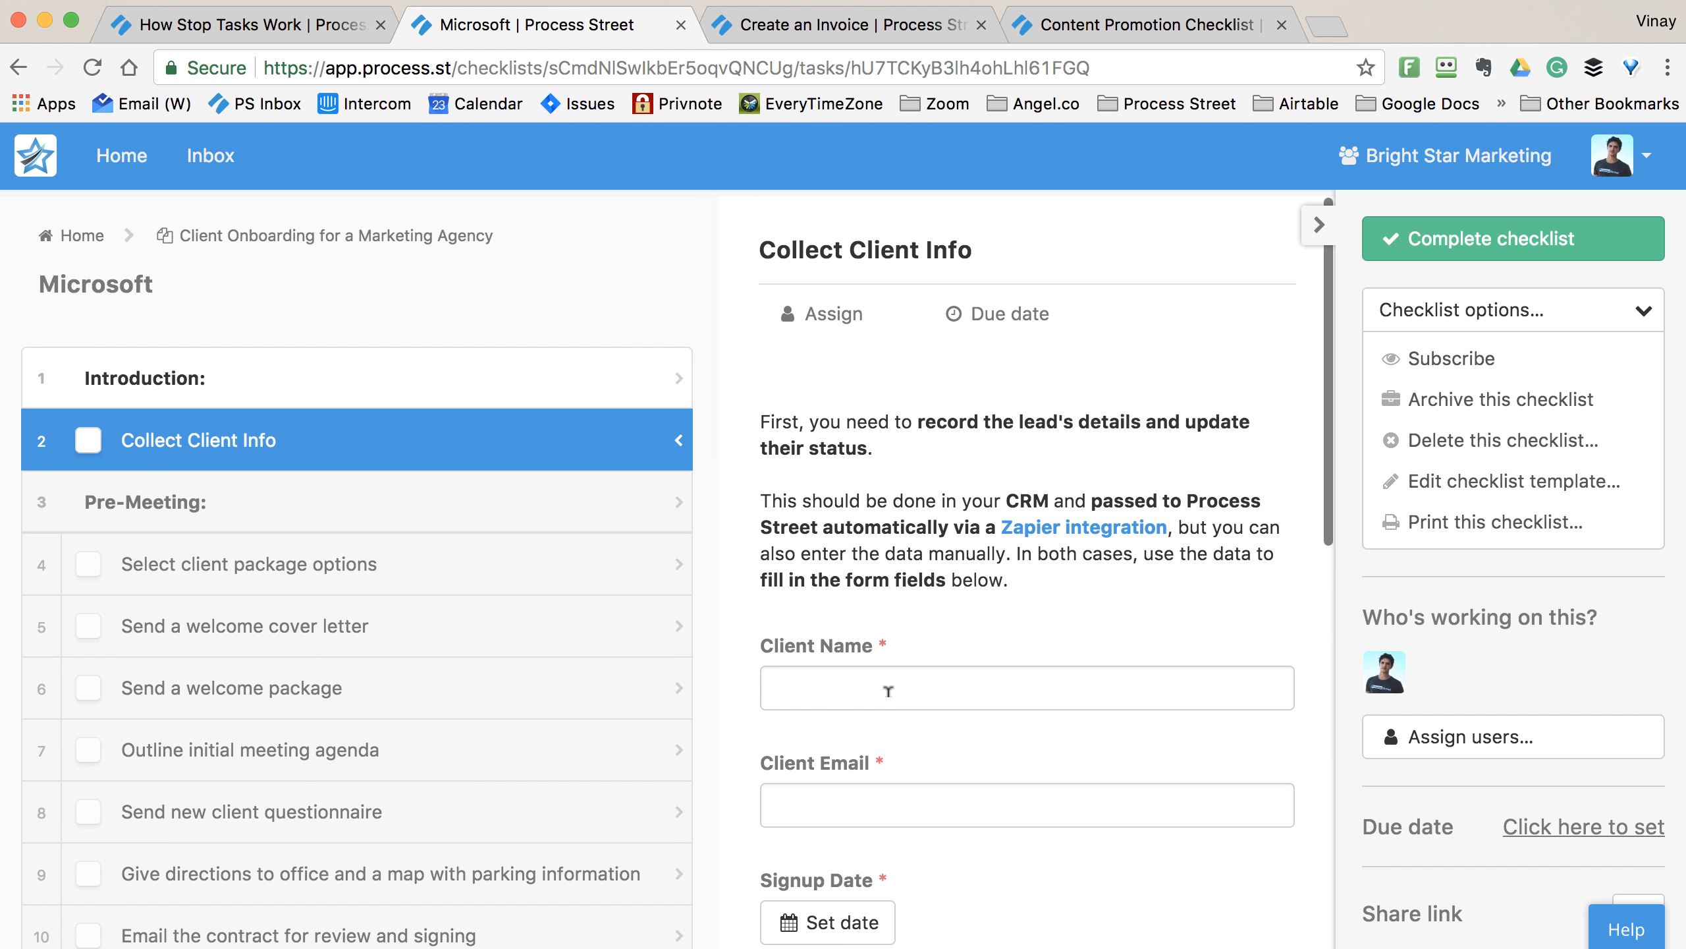
- Enter client name Microsoft, the client's e-mail and an Oct 25 2017 signup date, then complete Collect Client Info
{"action": "left_click", "coordinate": [888, 691]}
{"action": "type", "text": "Microsoft"}
{"action": "key", "text": "Tab"}
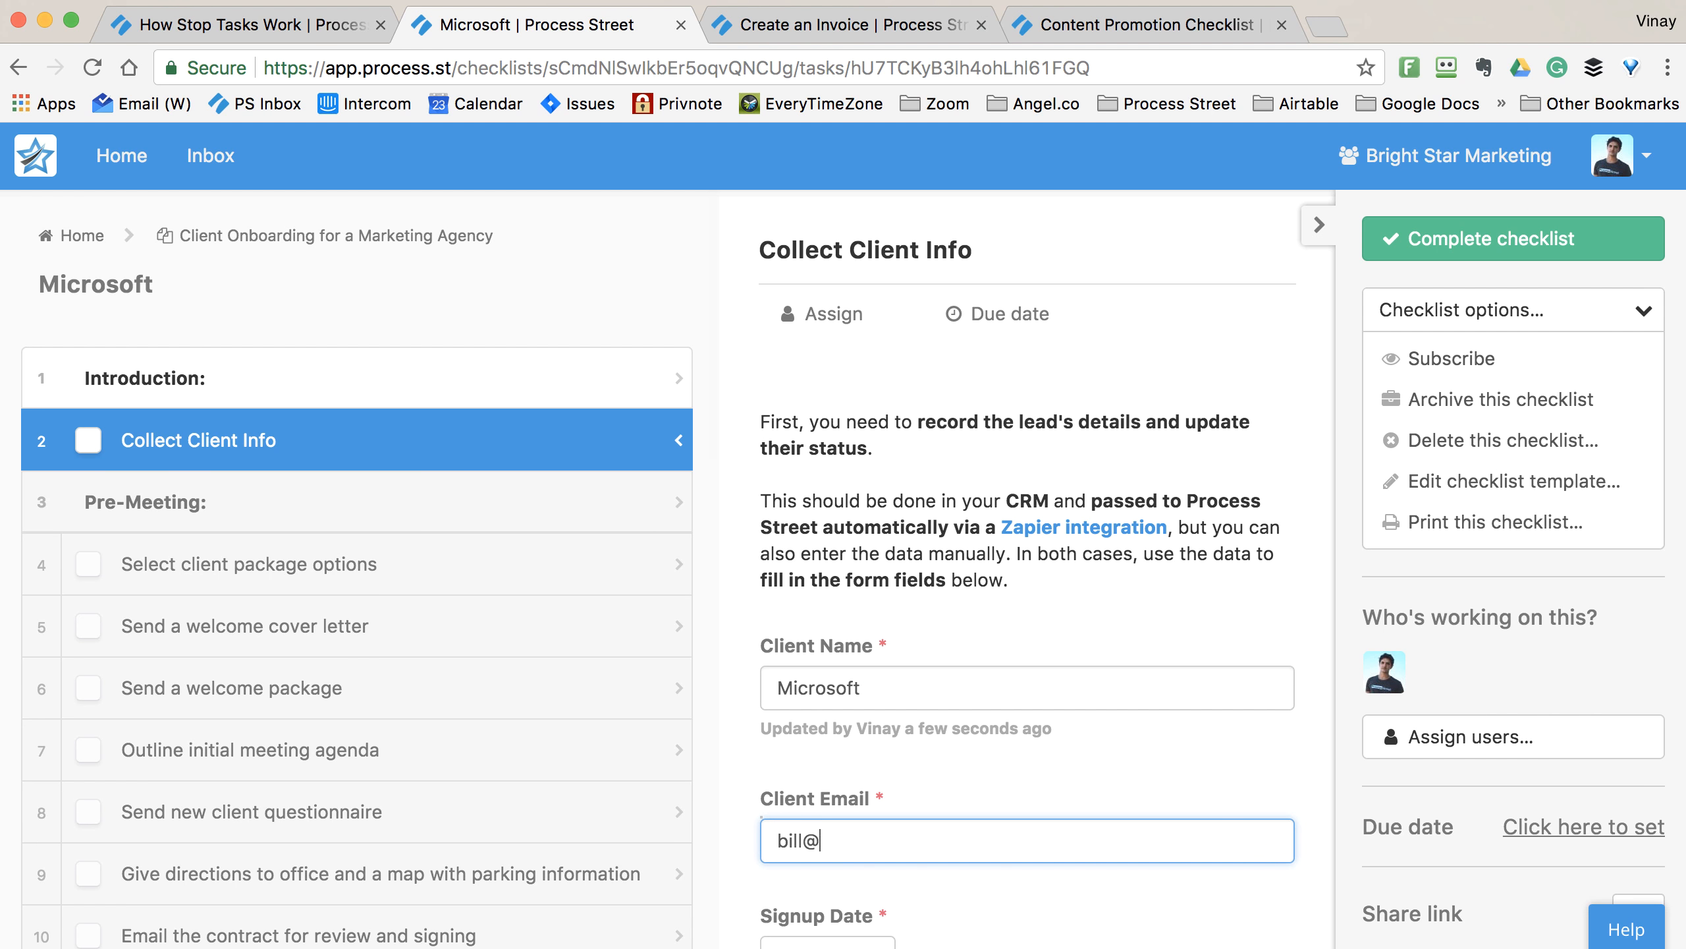
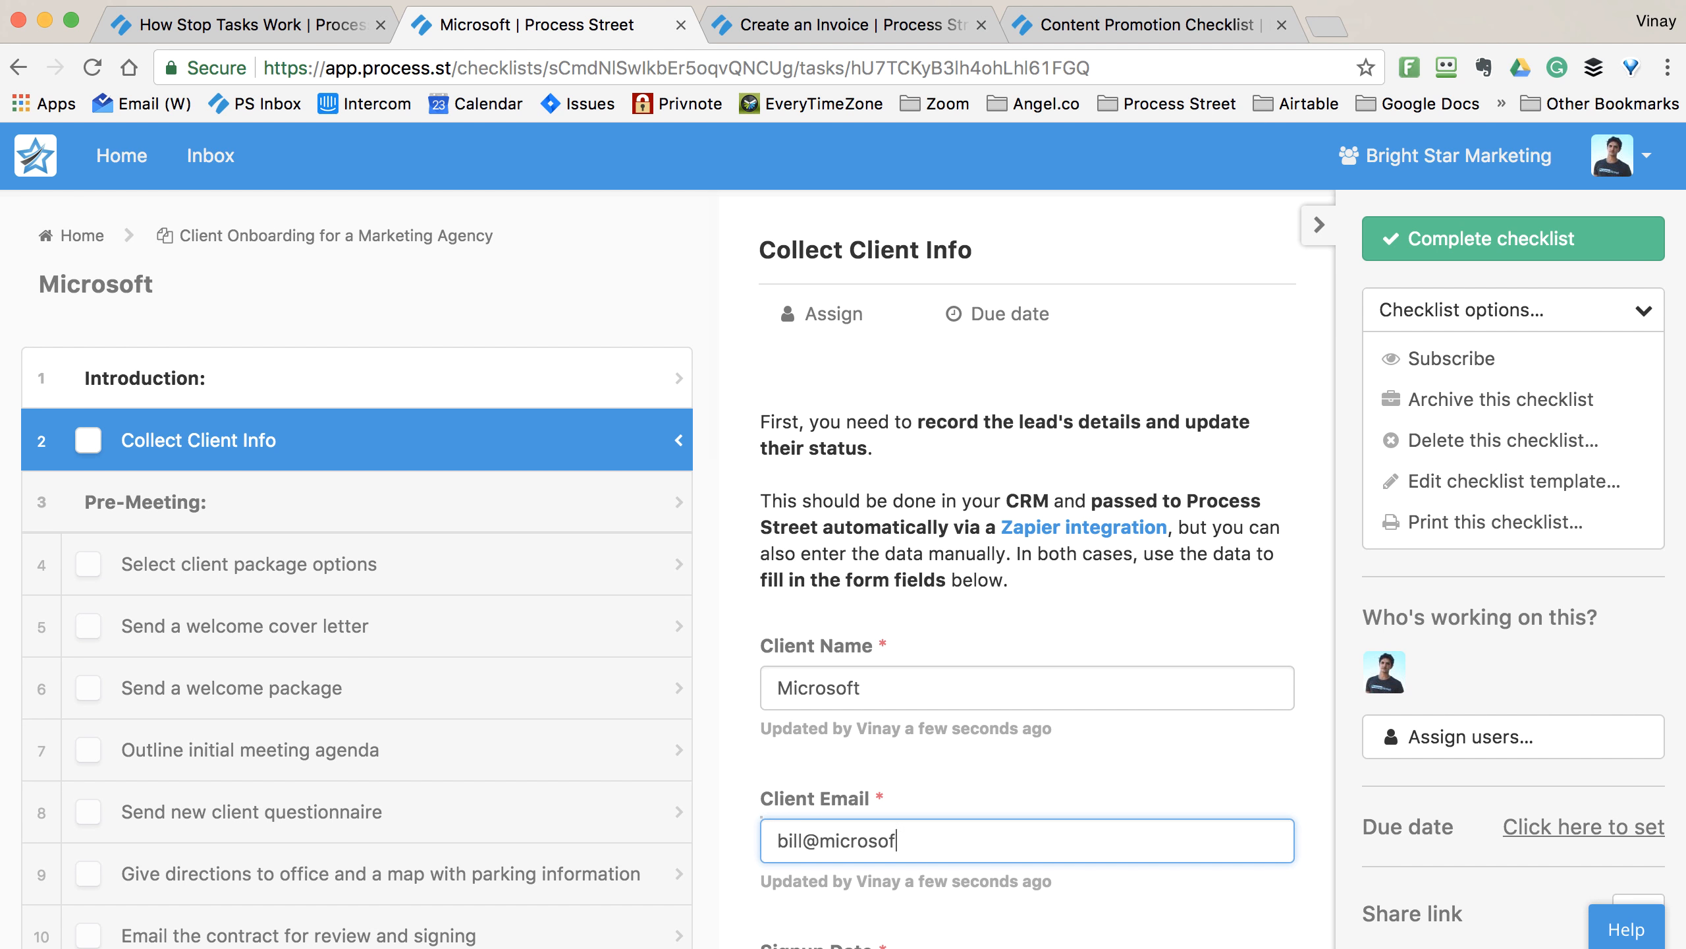
{"action": "scroll", "coordinate": [863, 704], "scroll_direction": "down", "scroll_amount": 5}
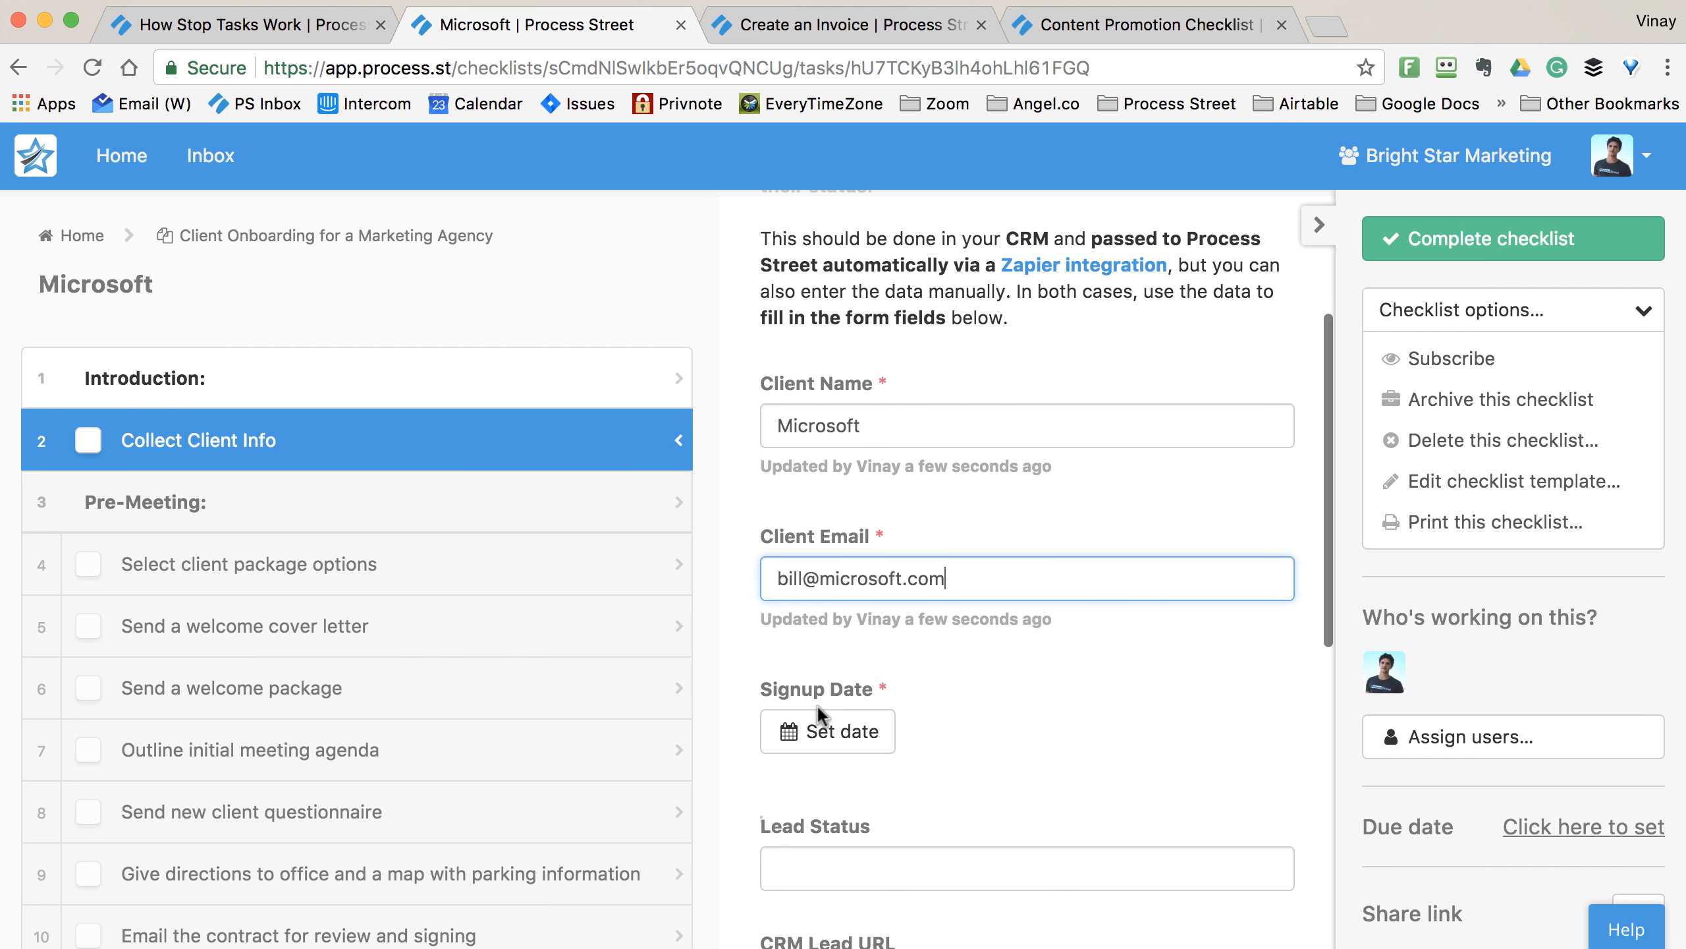
{"action": "left_click", "coordinate": [823, 727]}
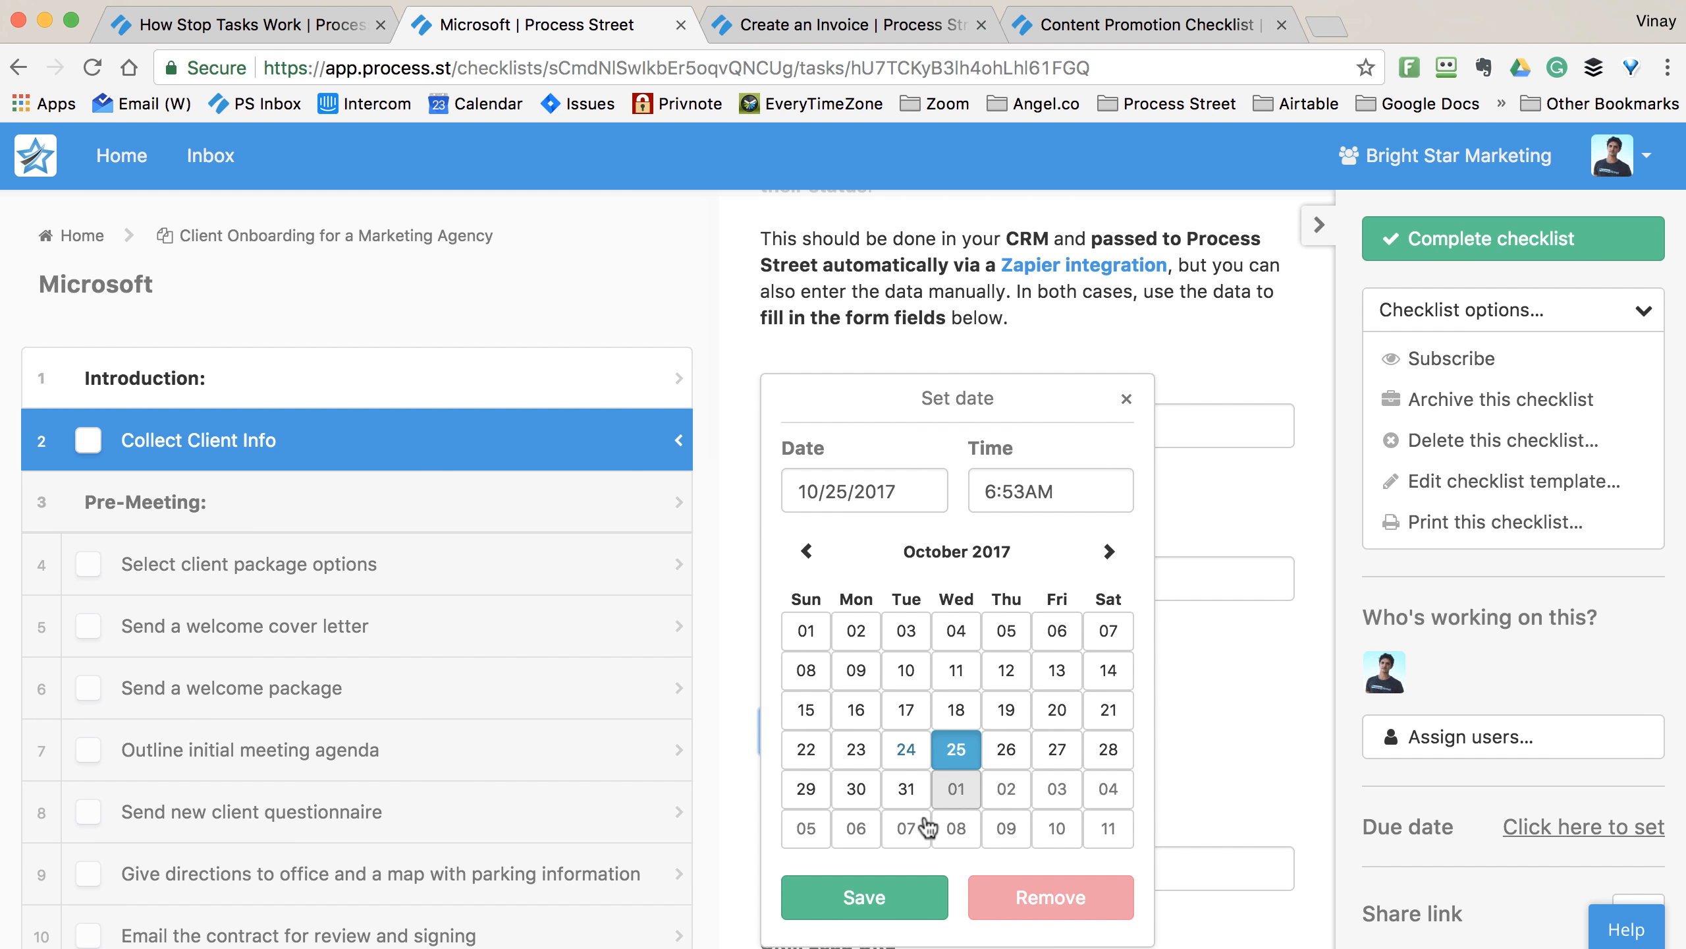
{"action": "left_click", "coordinate": [903, 893]}
{"action": "scroll", "coordinate": [956, 710], "scroll_direction": "down", "scroll_amount": 6}
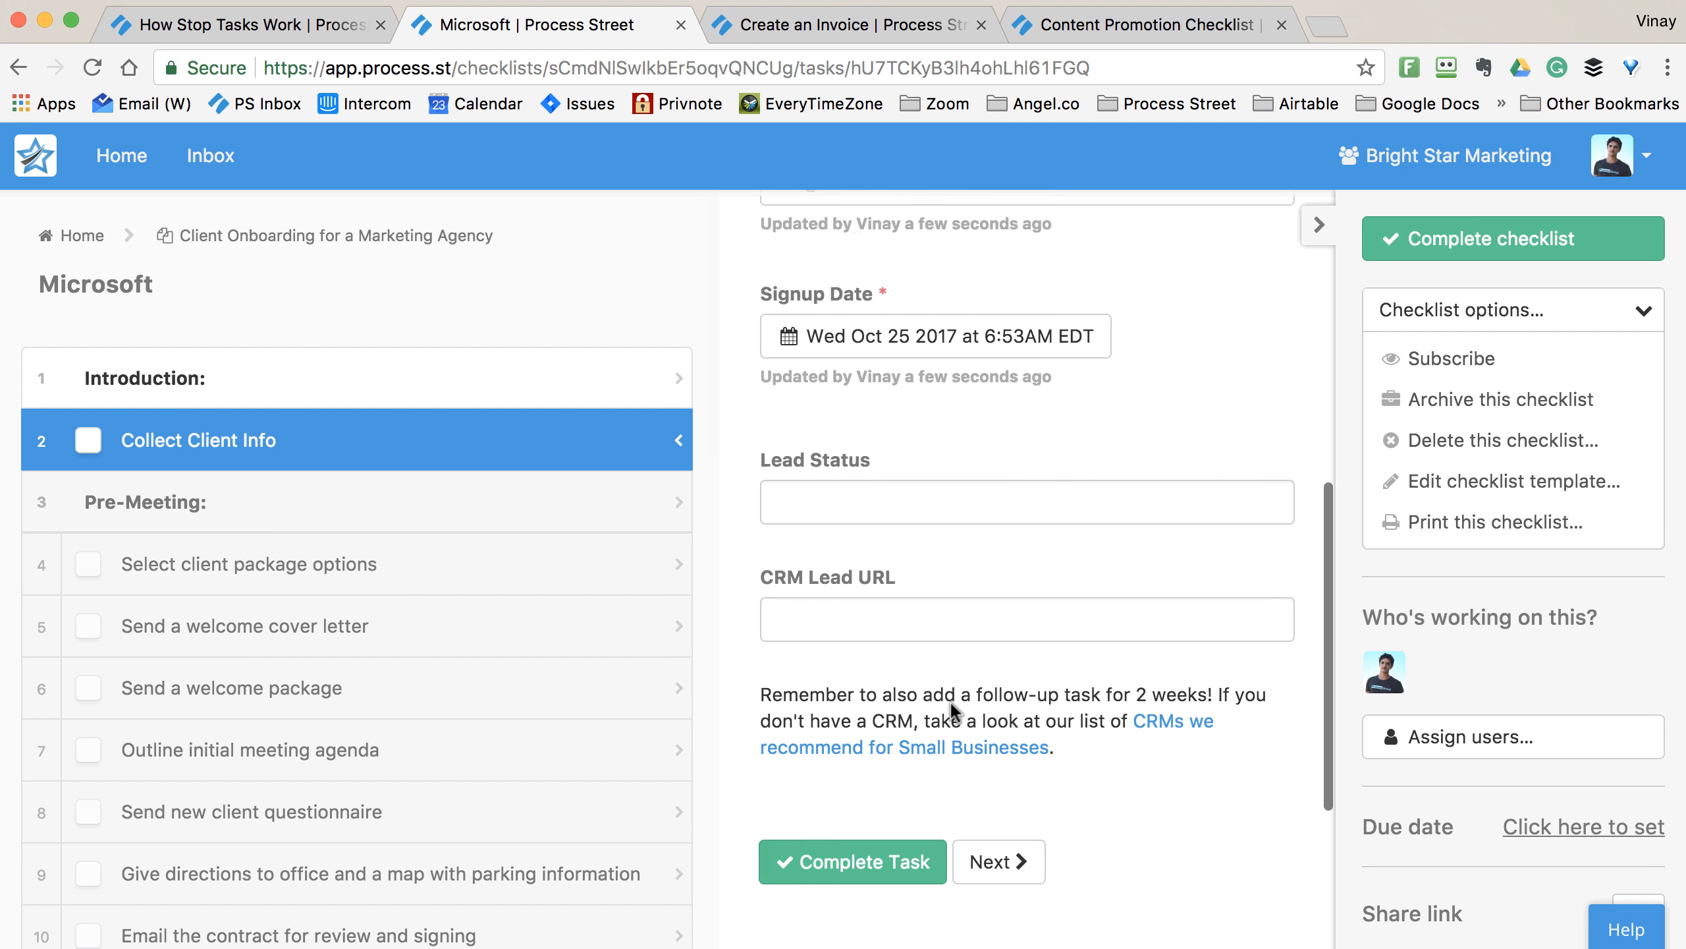
{"action": "left_click", "coordinate": [862, 797]}
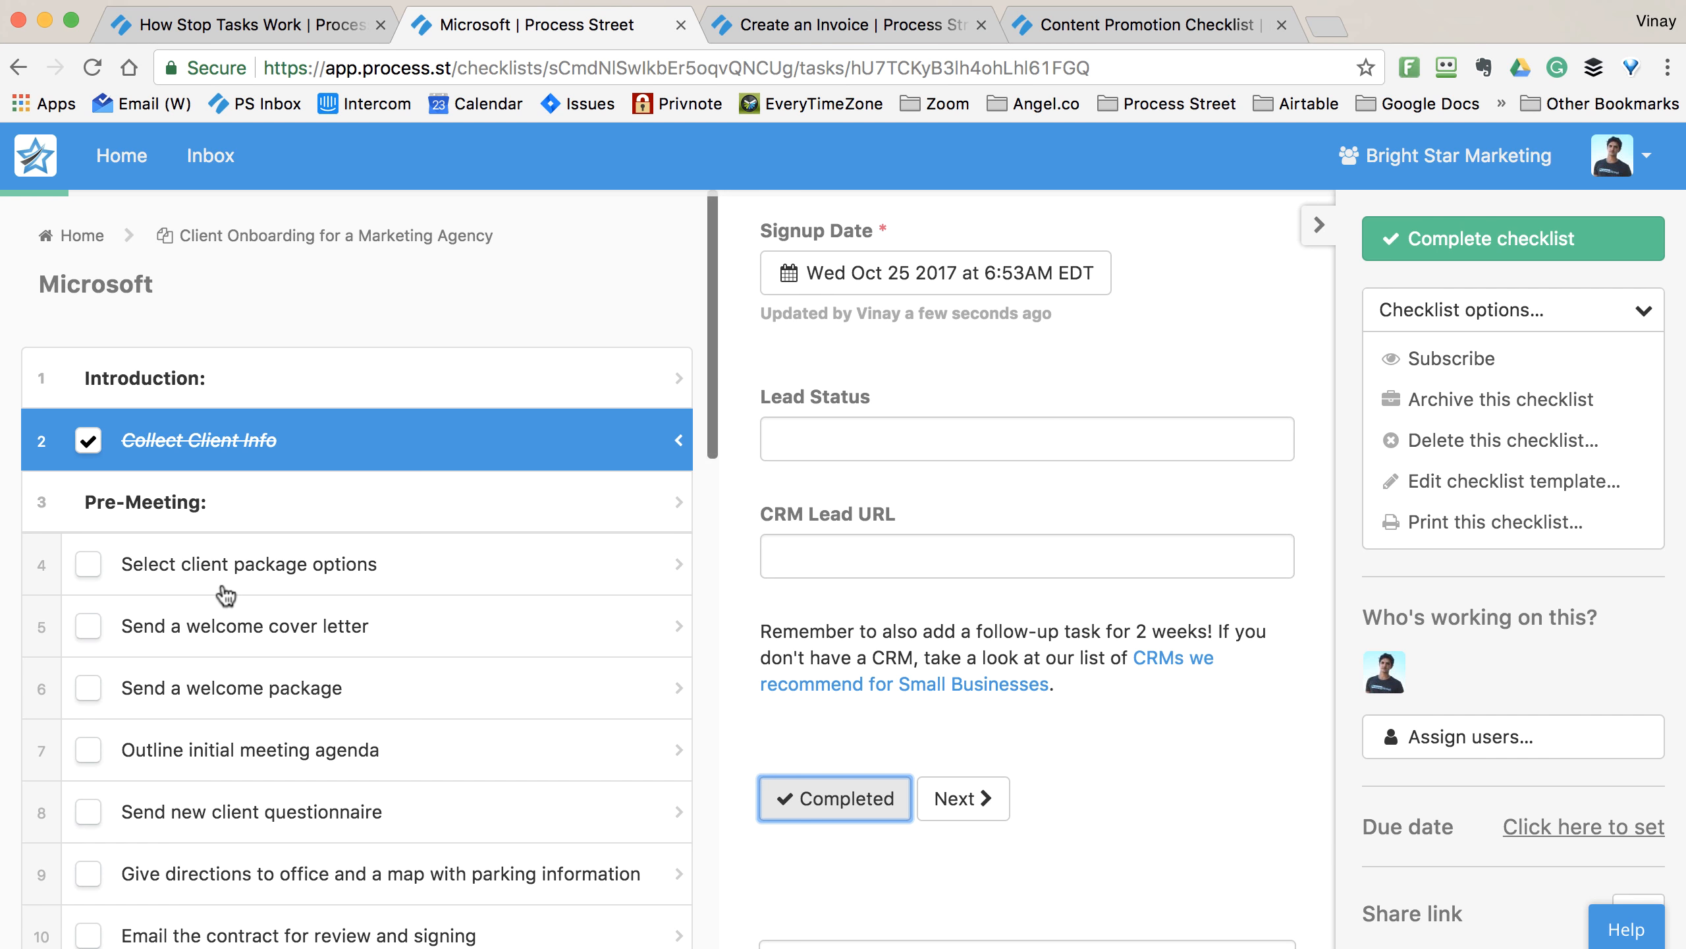
- Switch over to the Create an Invoice template
{"action": "scroll", "coordinate": [226, 595], "scroll_direction": "down", "scroll_amount": 14}
{"action": "scroll", "coordinate": [226, 595], "scroll_direction": "up", "scroll_amount": 10}
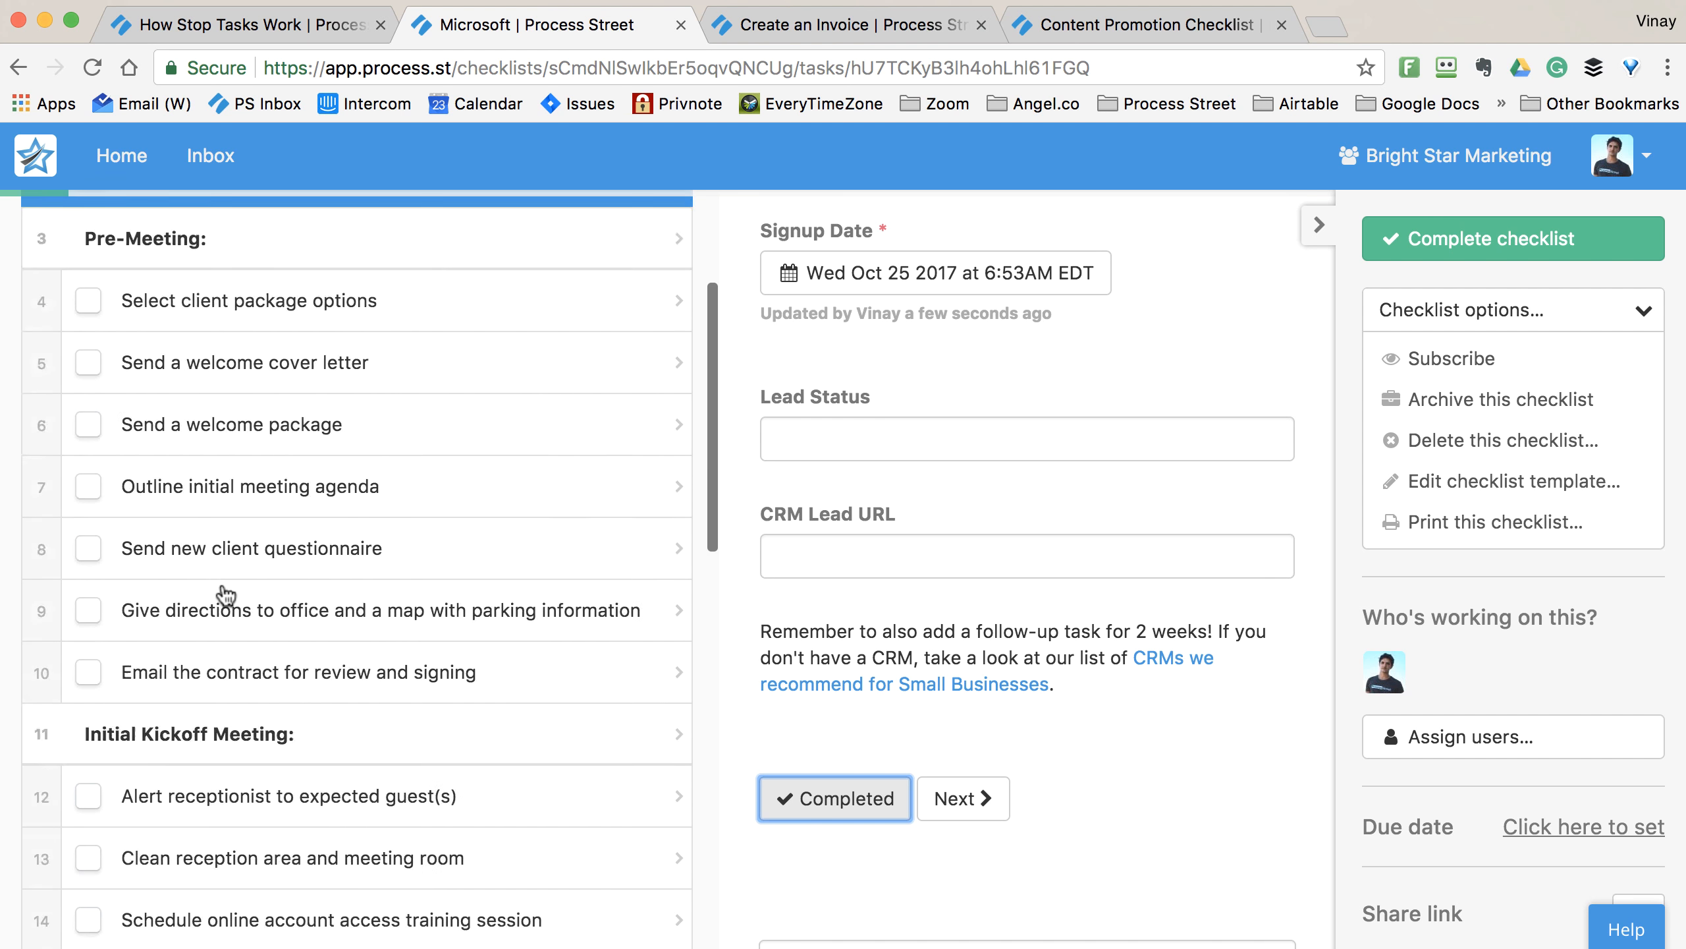
{"action": "scroll", "coordinate": [226, 595], "scroll_direction": "up", "scroll_amount": 4}
{"action": "left_click", "coordinate": [910, 28]}
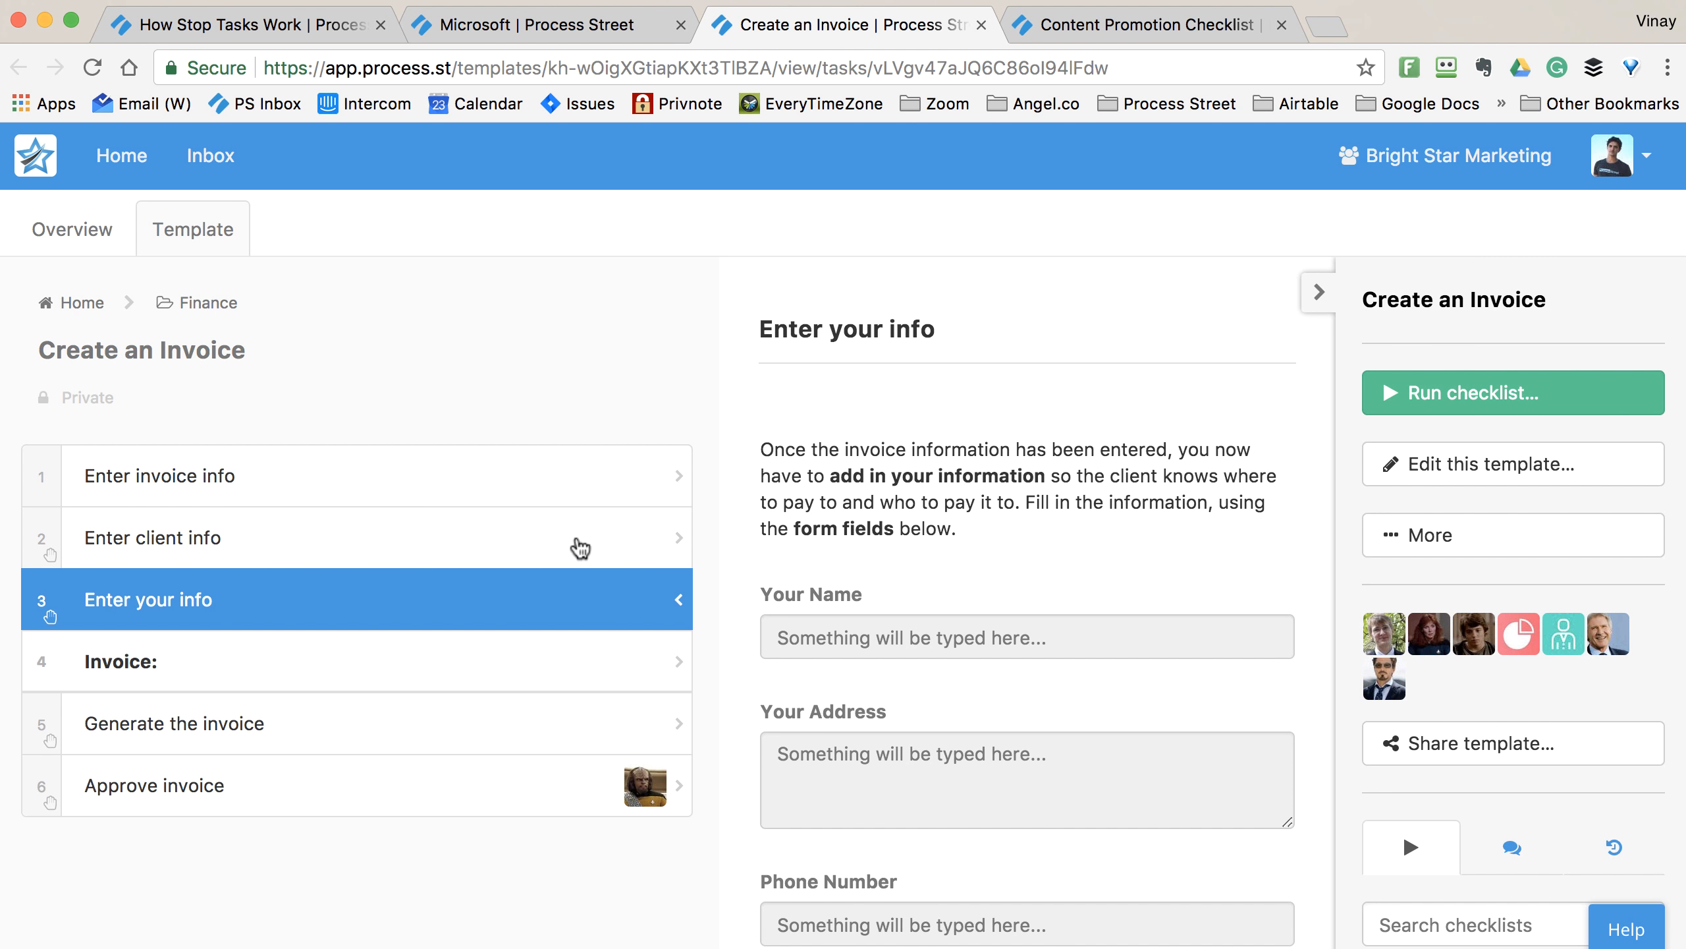
- Look over the invoice info tasks, then run a new checklist named 1004
{"action": "left_click", "coordinate": [581, 545]}
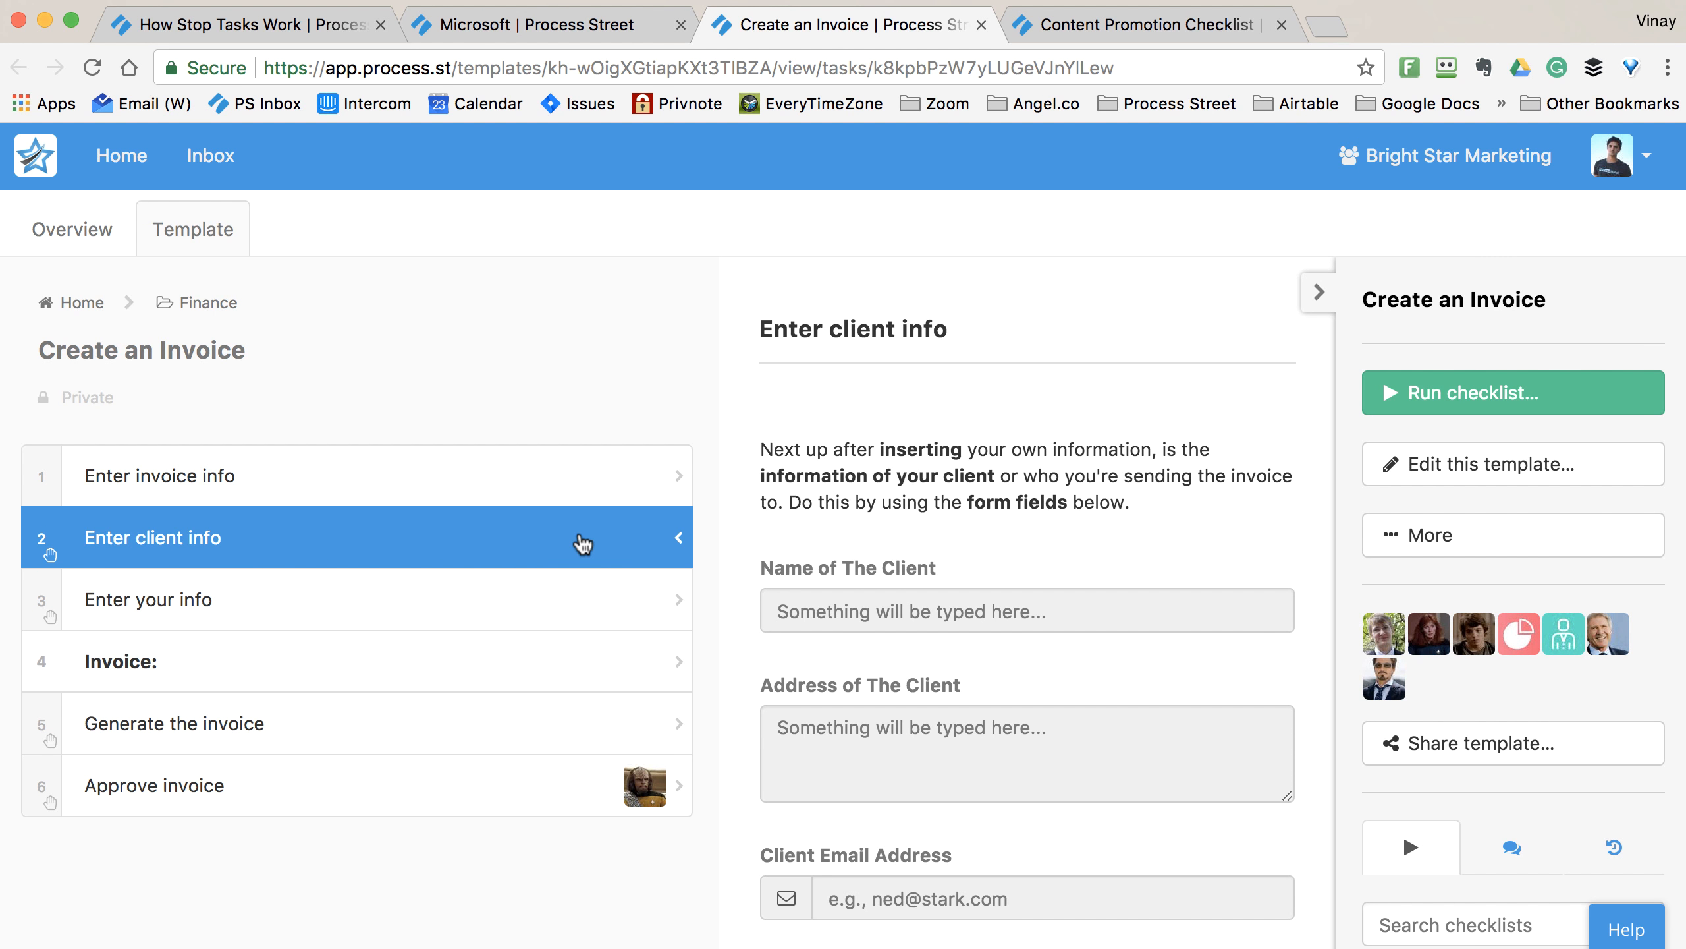
{"action": "left_click", "coordinate": [572, 585]}
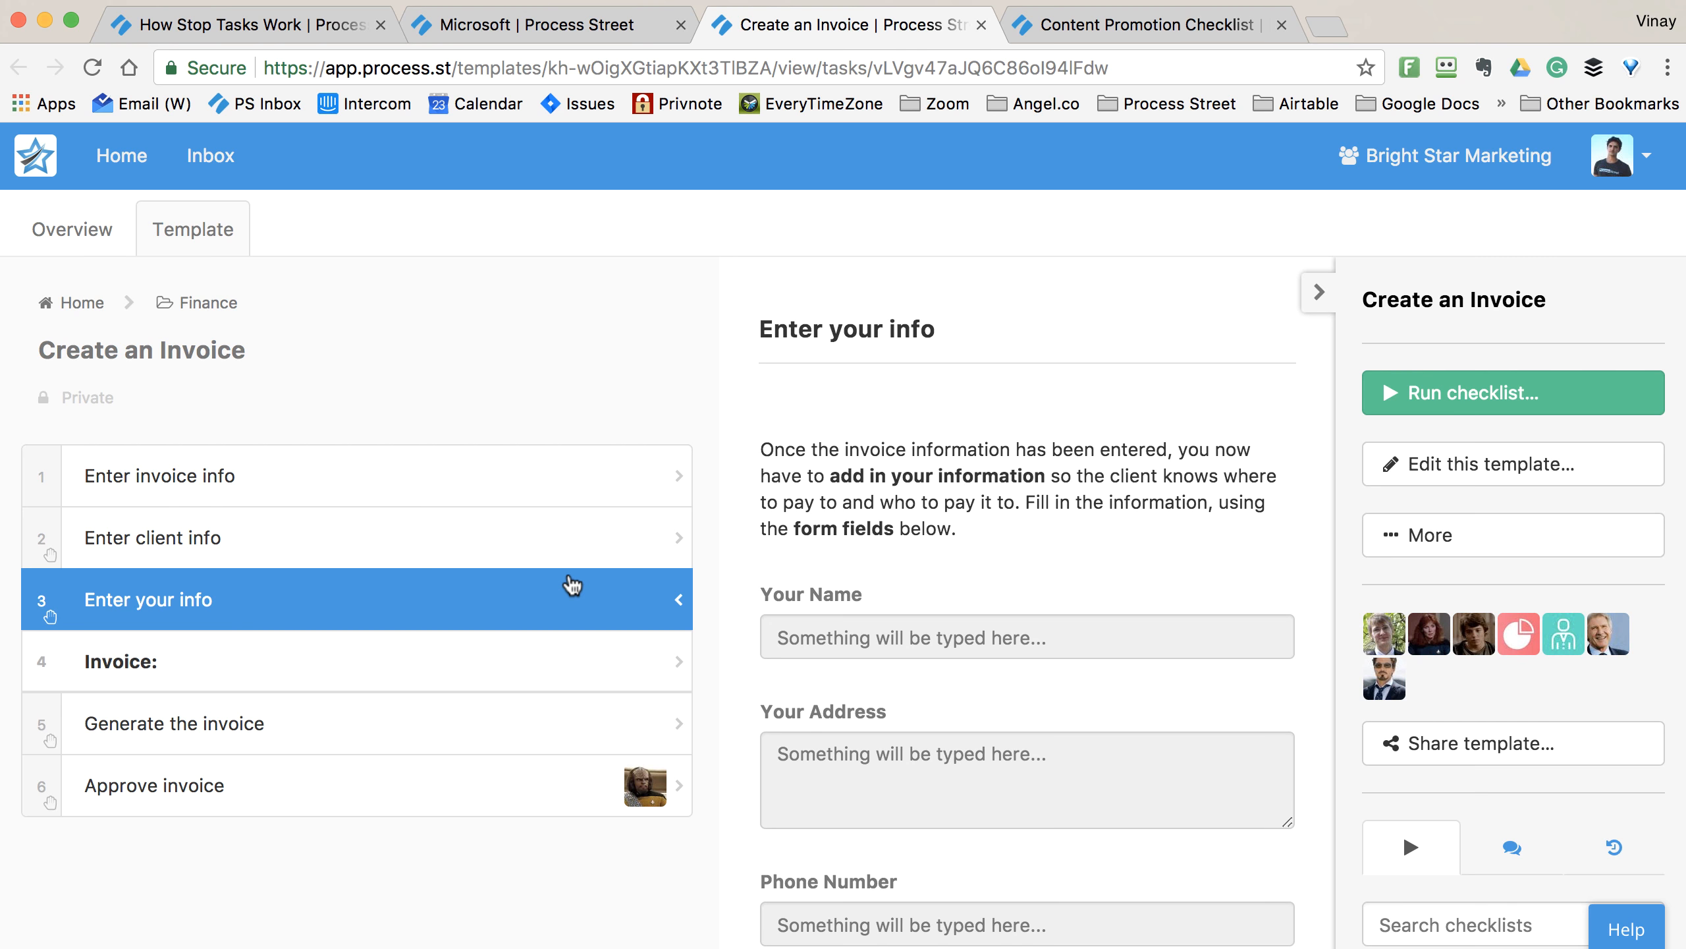
{"action": "left_click", "coordinate": [571, 488]}
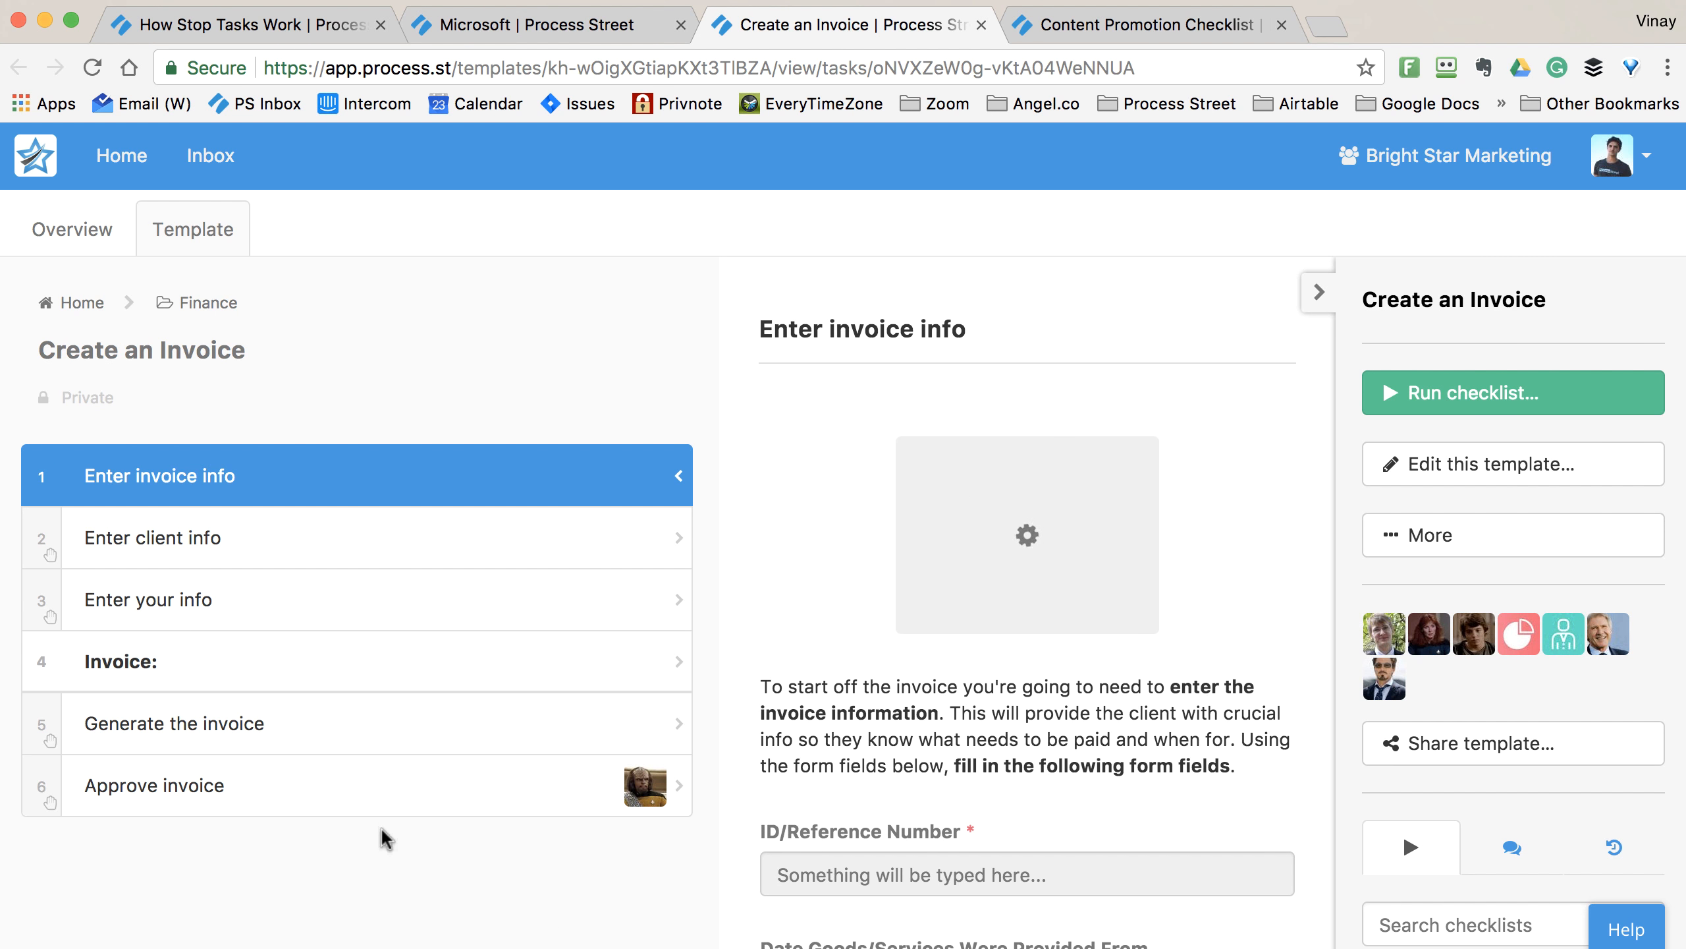
{"action": "left_click", "coordinate": [1400, 392]}
{"action": "type", "text": "1004"}
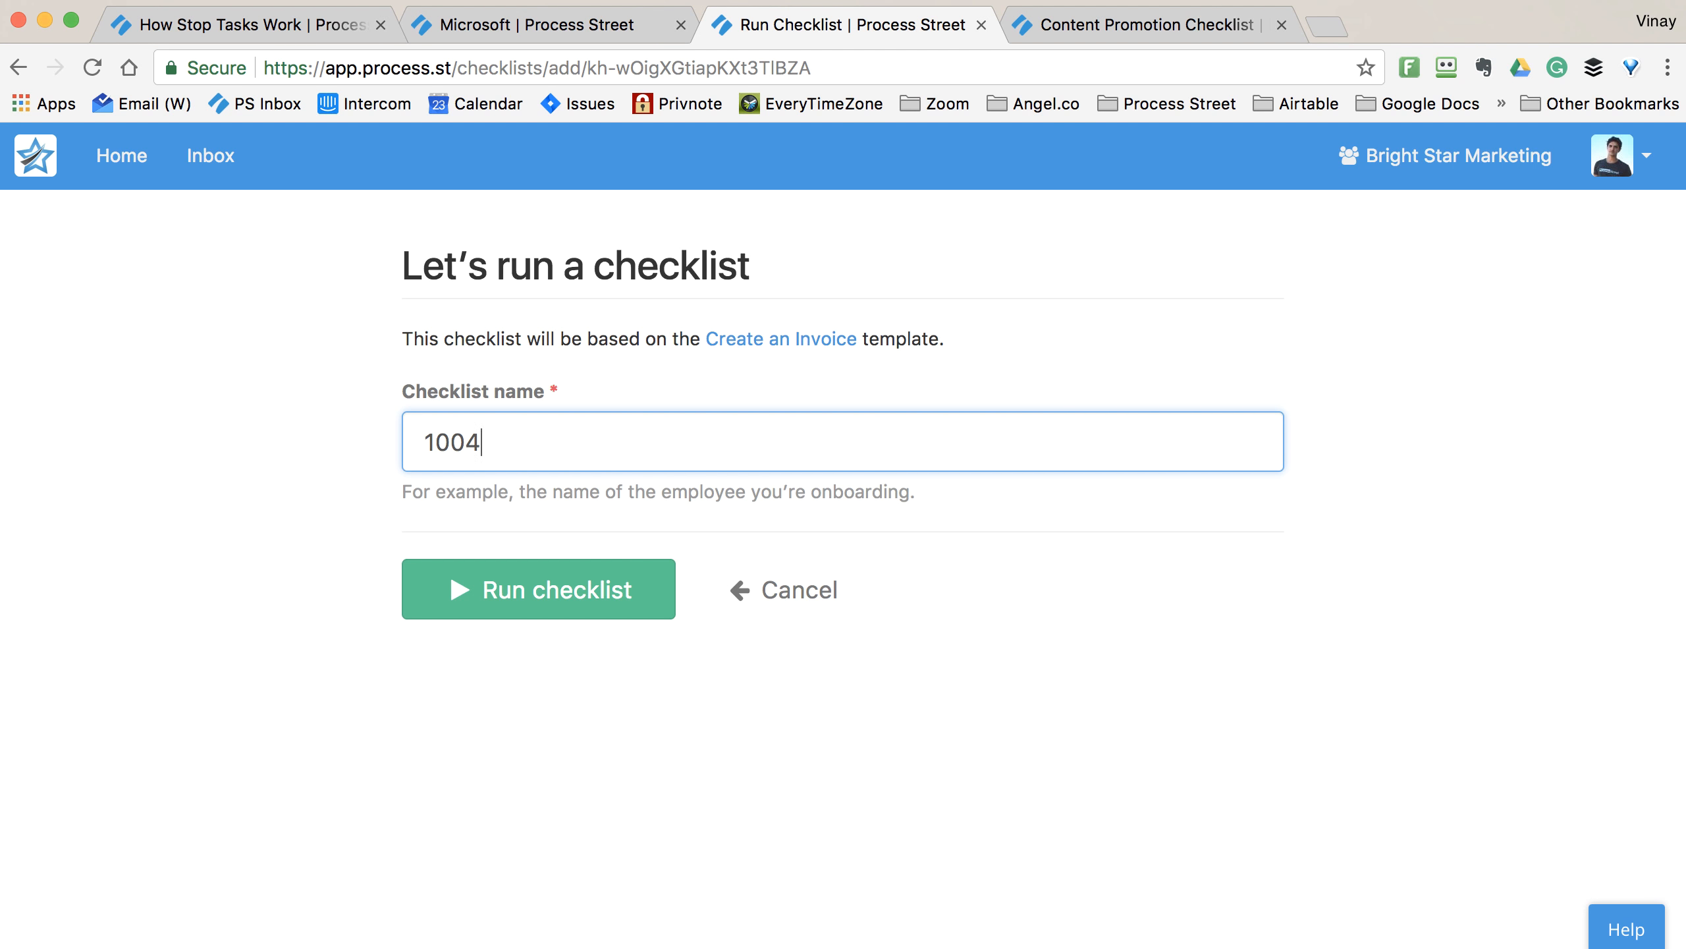
{"action": "left_click", "coordinate": [609, 571]}
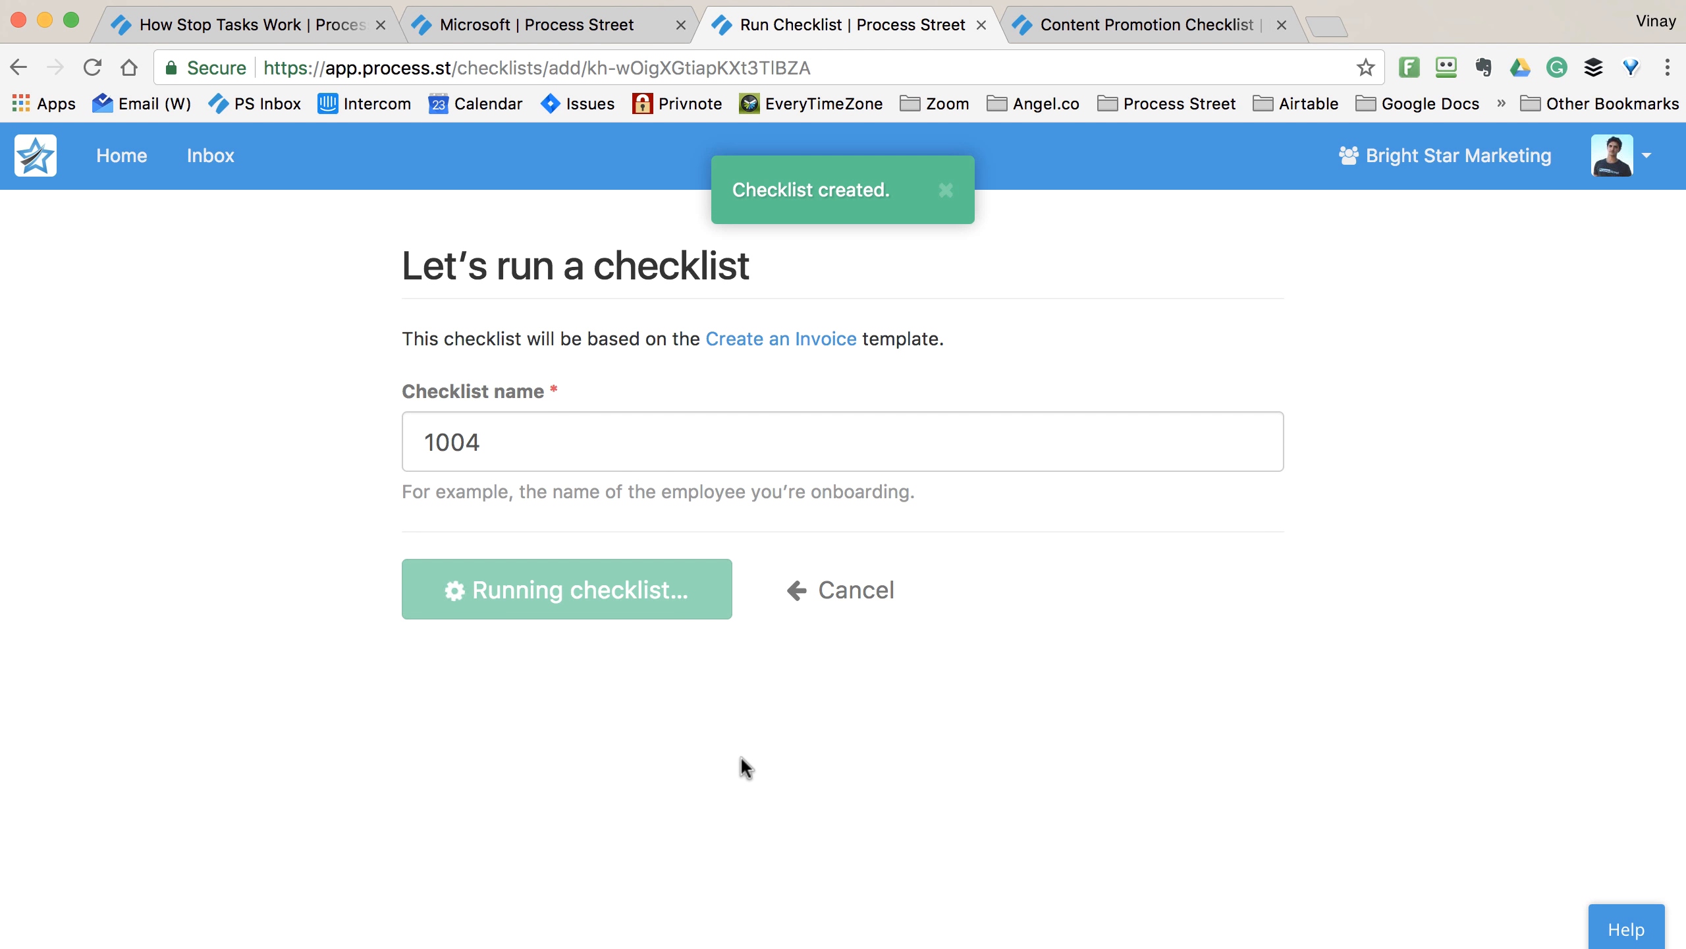
{"action": "scroll", "coordinate": [905, 374], "scroll_direction": "down", "scroll_amount": 10}
- Enter 1004 as the invoice ID/Reference Number
{"action": "scroll", "coordinate": [905, 373], "scroll_direction": "up", "scroll_amount": 2}
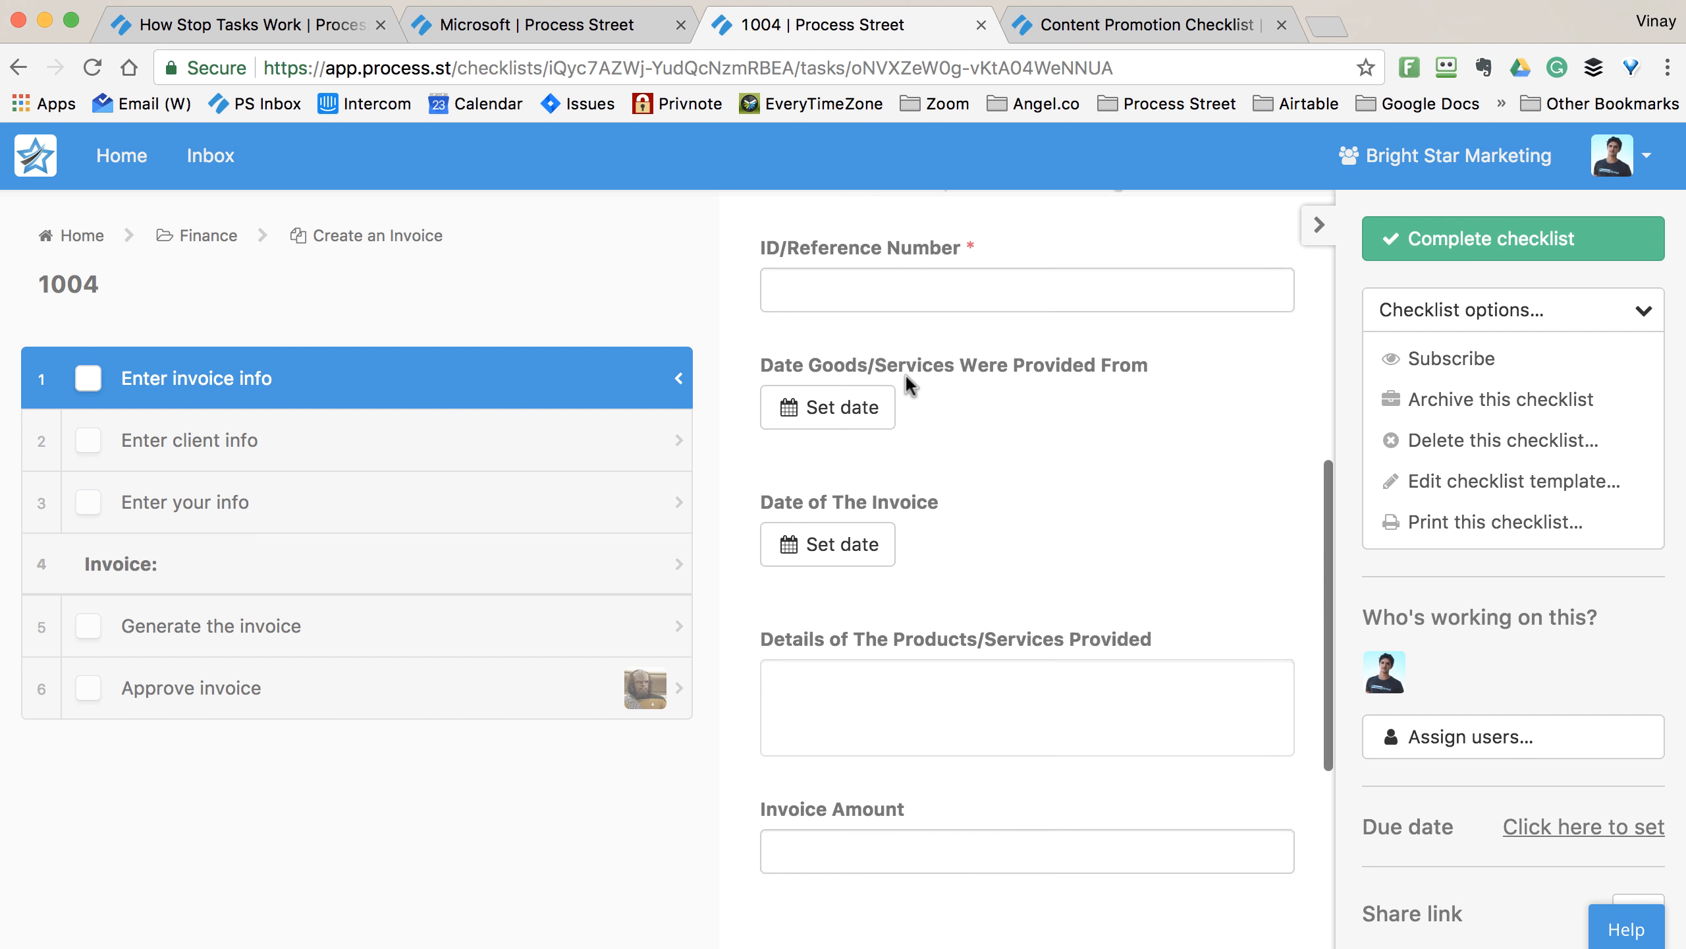
{"action": "scroll", "coordinate": [905, 373], "scroll_direction": "up", "scroll_amount": 5}
{"action": "left_click", "coordinate": [906, 372]}
{"action": "type", "text": "1"}
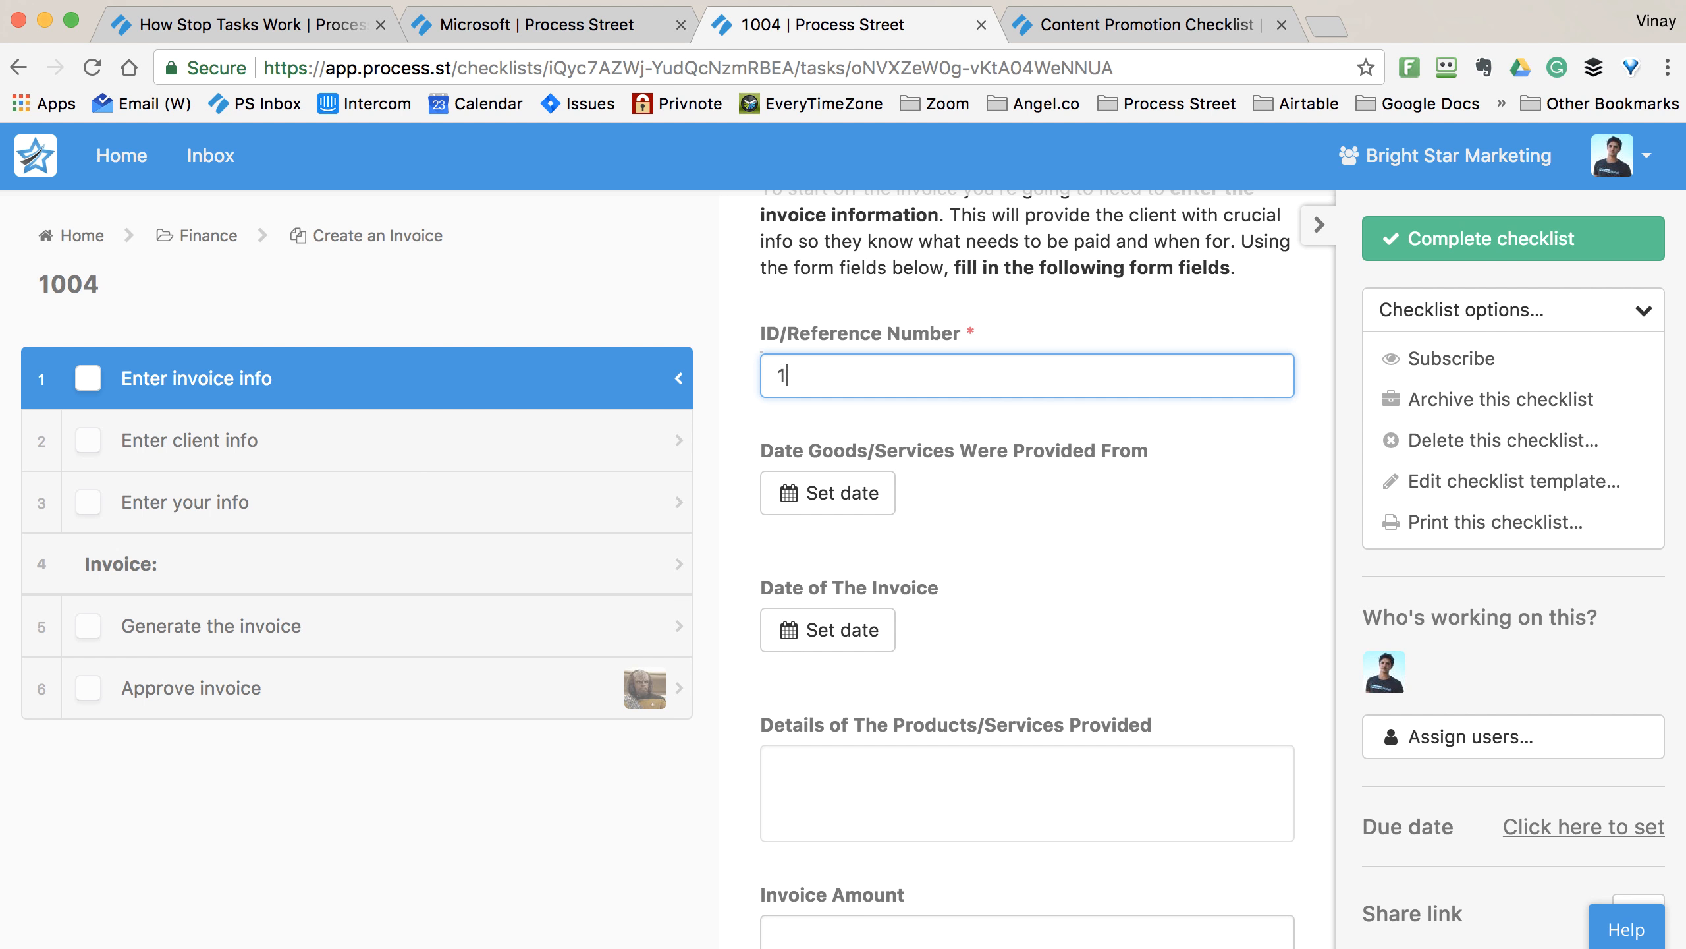
{"action": "type", "text": "004"}
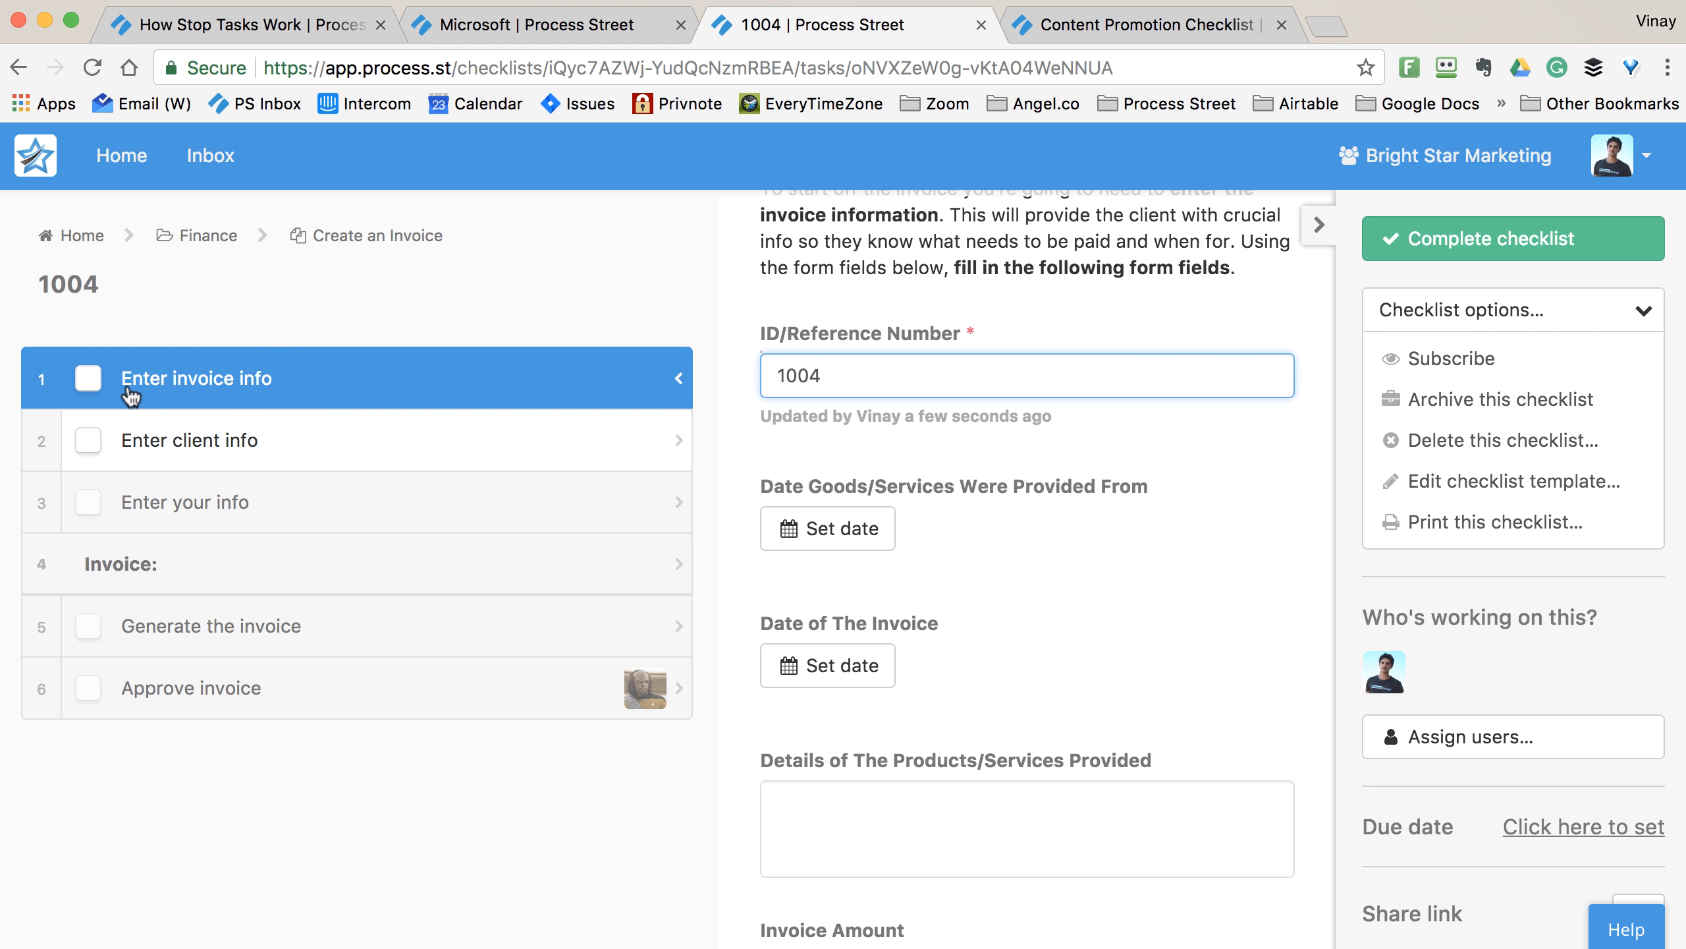
- Check off Enter invoice info, Enter client info, Enter your info, Generate the invoice and Approve invoice
{"action": "left_click", "coordinate": [92, 382]}
{"action": "left_click", "coordinate": [164, 448]}
{"action": "scroll", "coordinate": [865, 510], "scroll_direction": "down", "scroll_amount": 6}
{"action": "scroll", "coordinate": [865, 508], "scroll_direction": "up", "scroll_amount": 3}
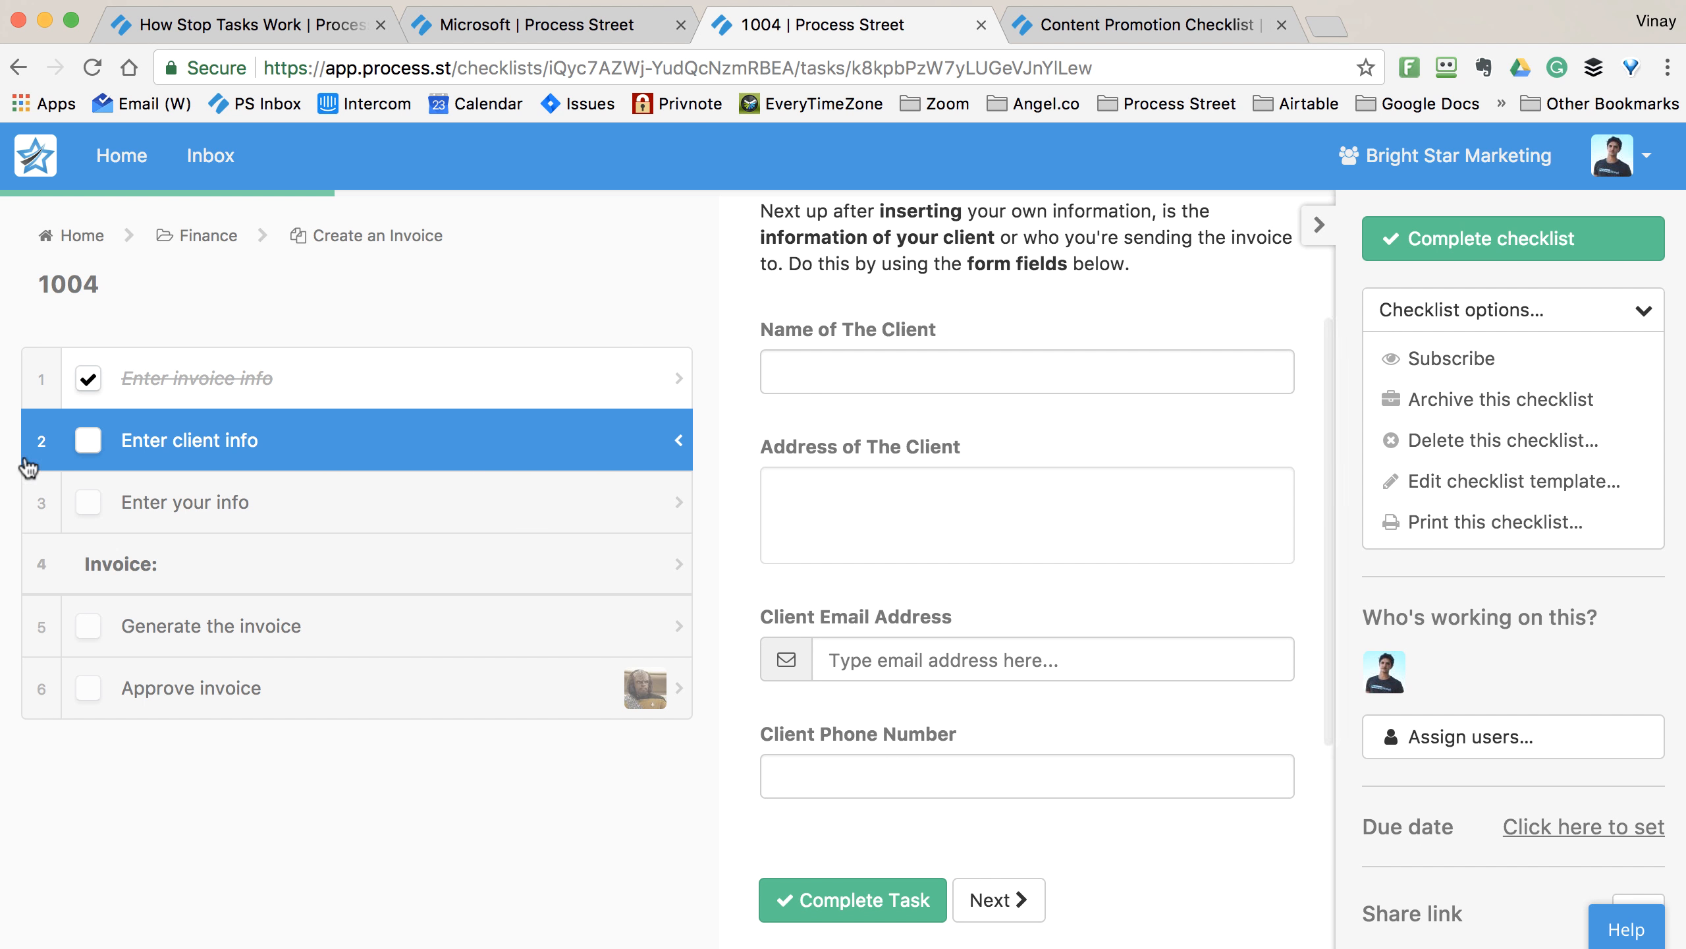
{"action": "left_click", "coordinate": [88, 441]}
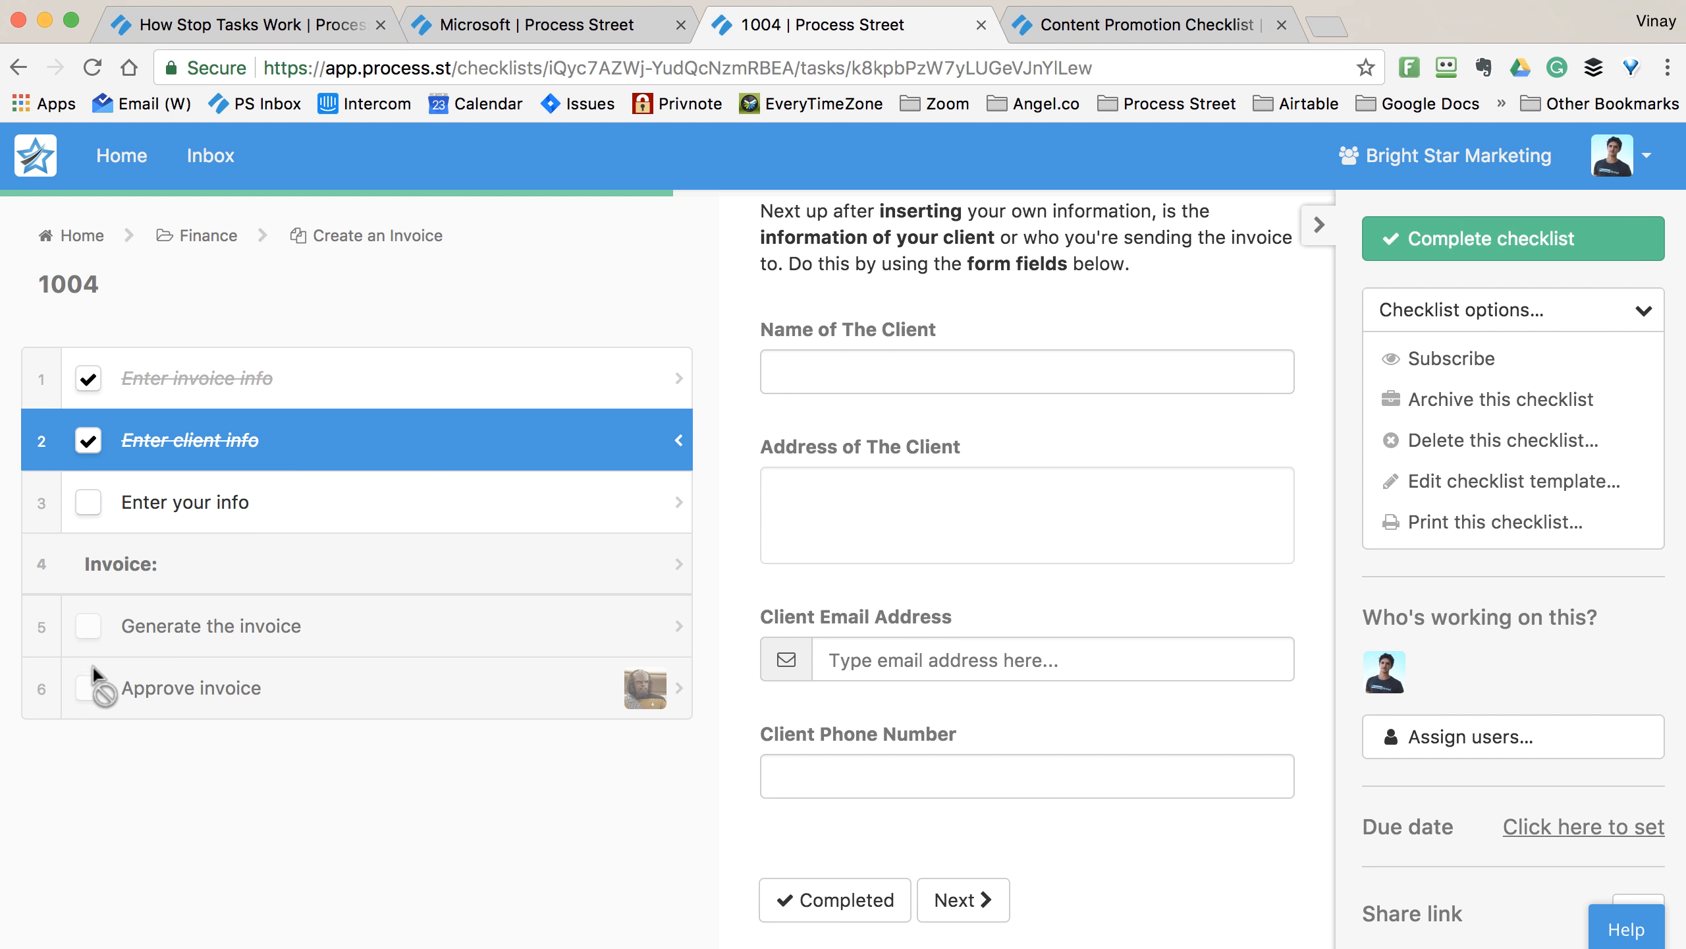
{"action": "left_click", "coordinate": [91, 513]}
{"action": "left_click", "coordinate": [95, 629]}
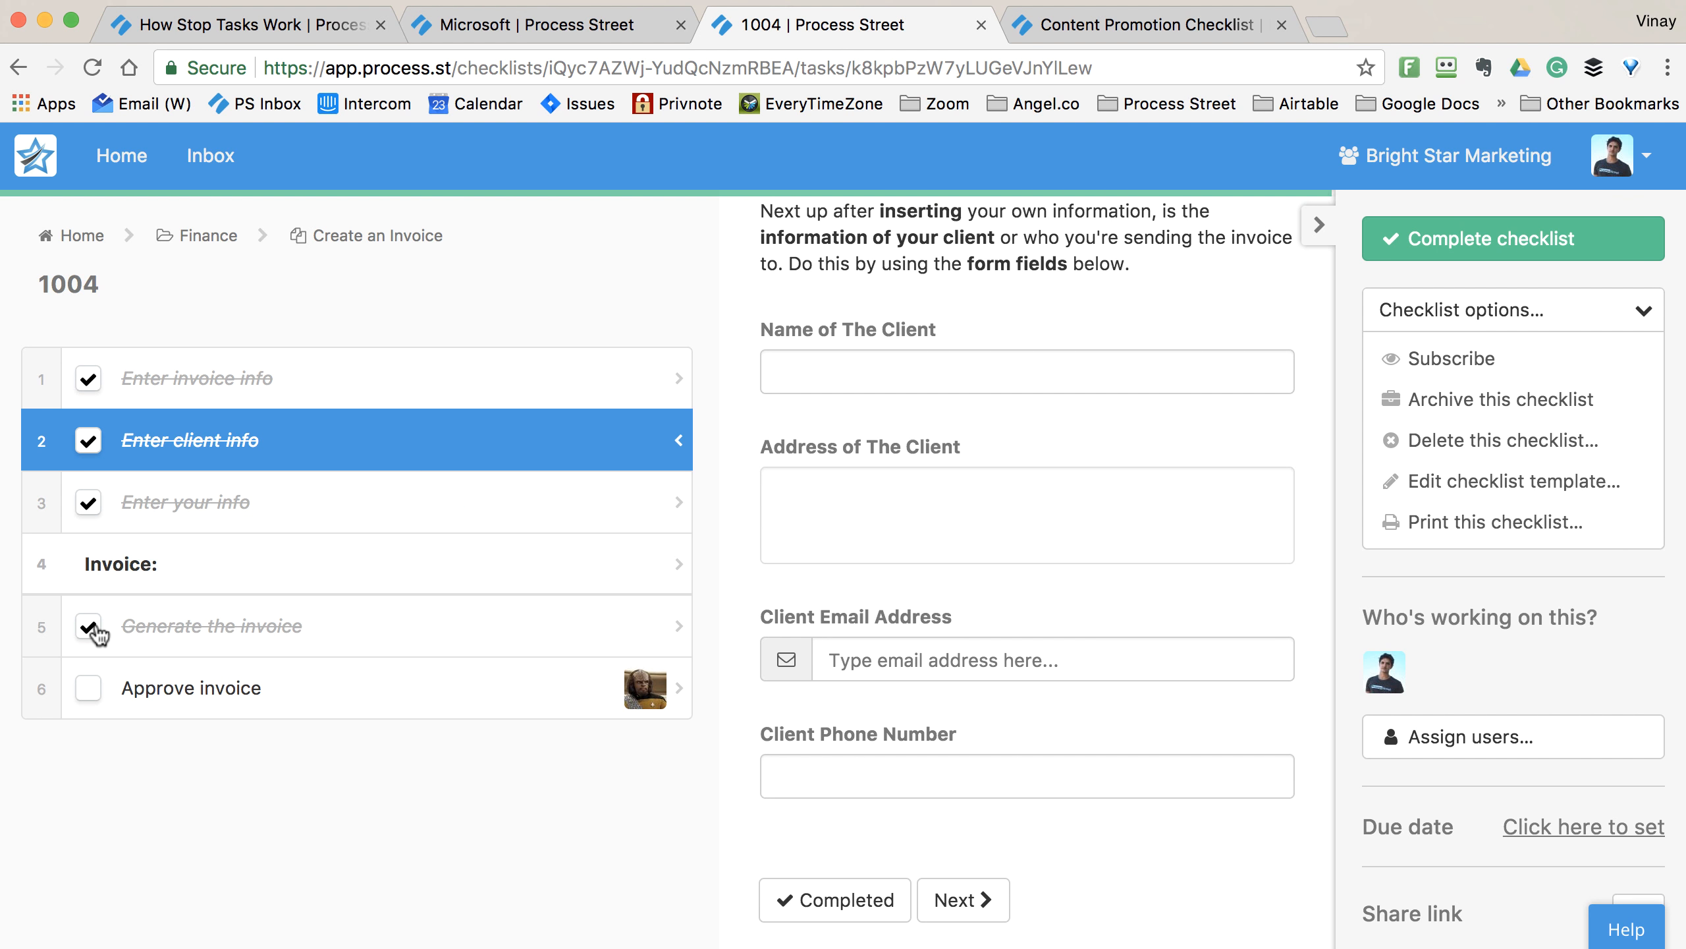
{"action": "left_click", "coordinate": [91, 688]}
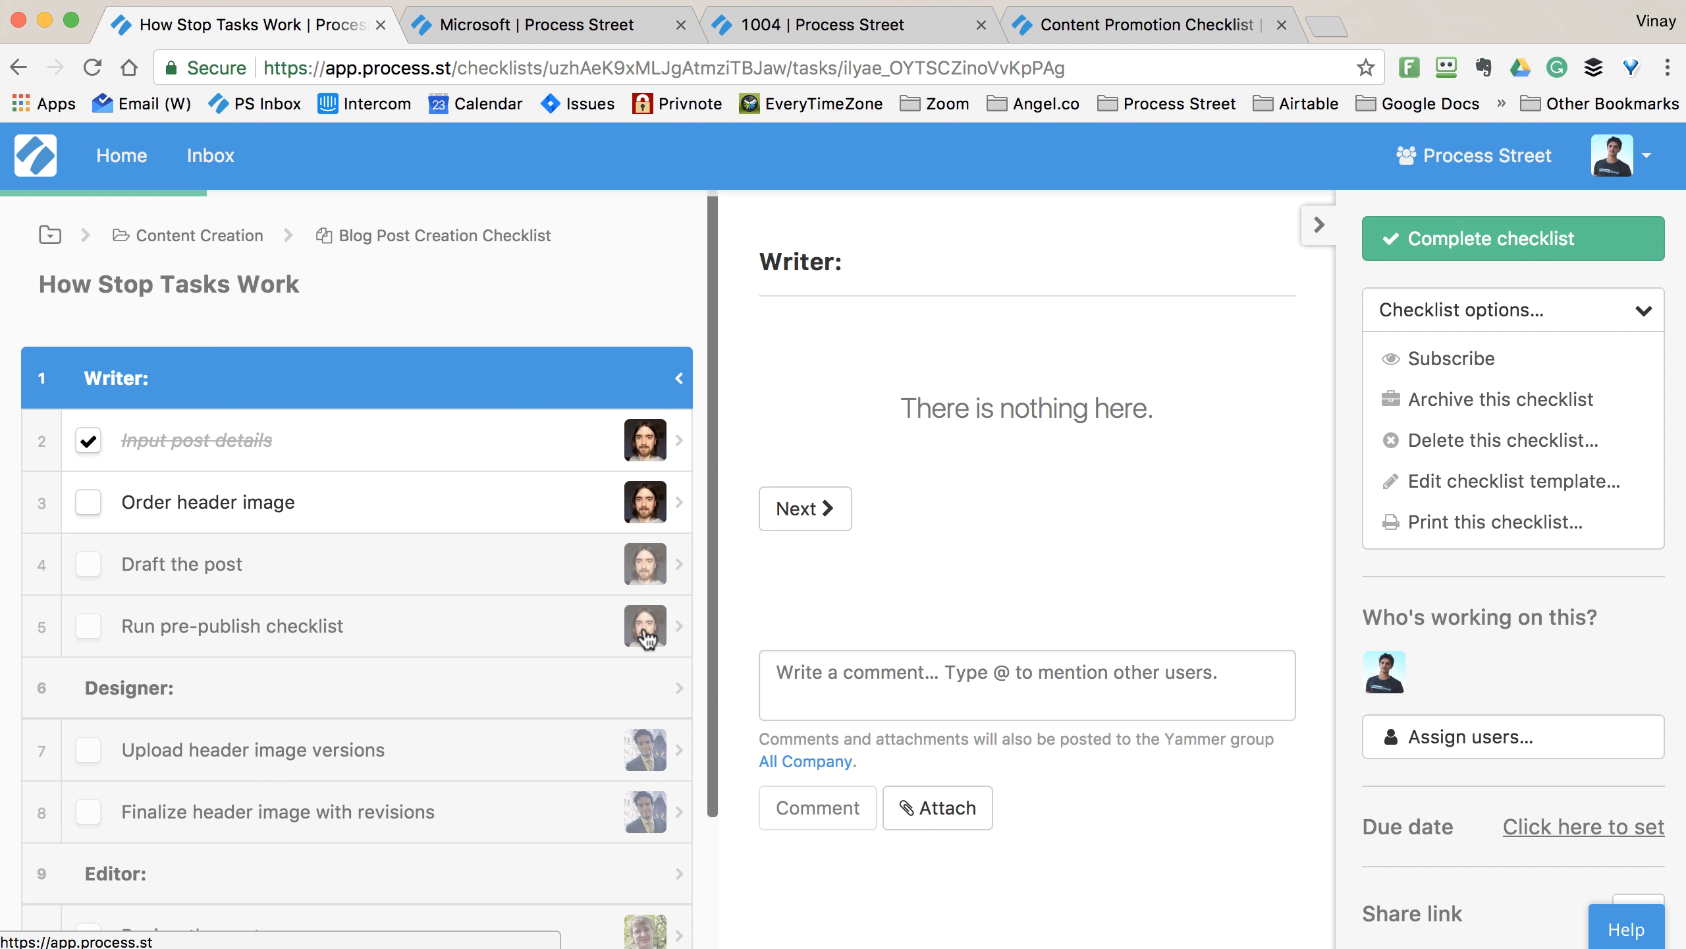
{"action": "mouse_move", "coordinate": [645, 639]}
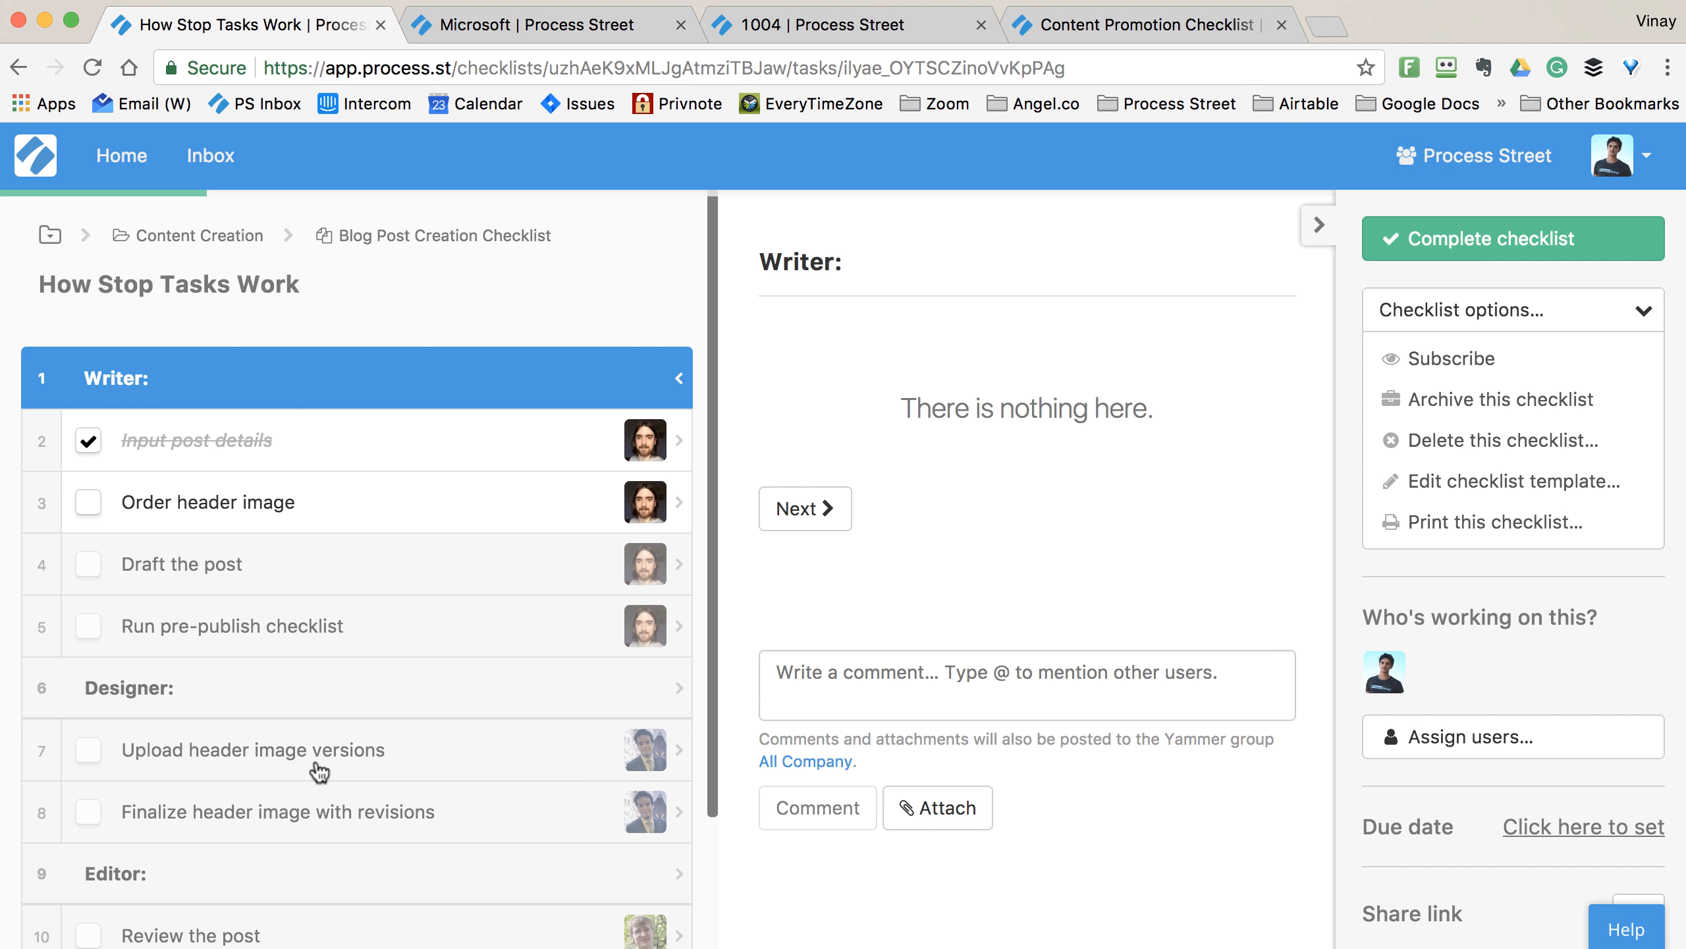
{"action": "scroll", "coordinate": [319, 770], "scroll_direction": "down", "scroll_amount": 2}
{"action": "scroll", "coordinate": [320, 771], "scroll_direction": "down", "scroll_amount": 1}
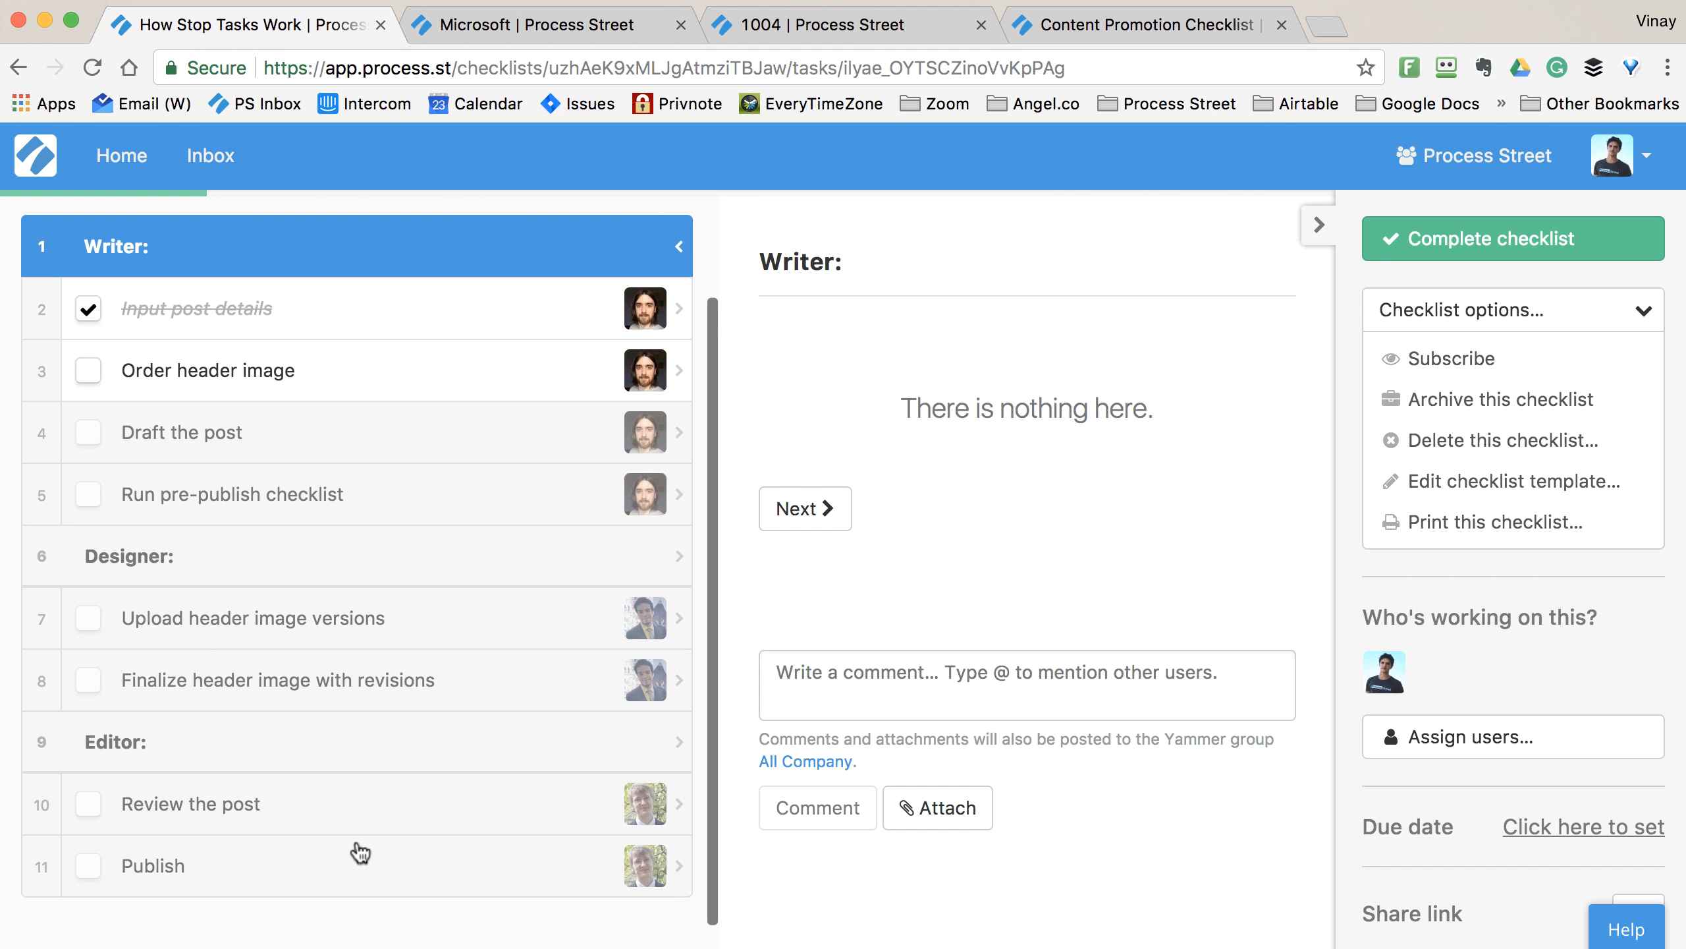
{"action": "scroll", "coordinate": [361, 852], "scroll_direction": "up", "scroll_amount": 1}
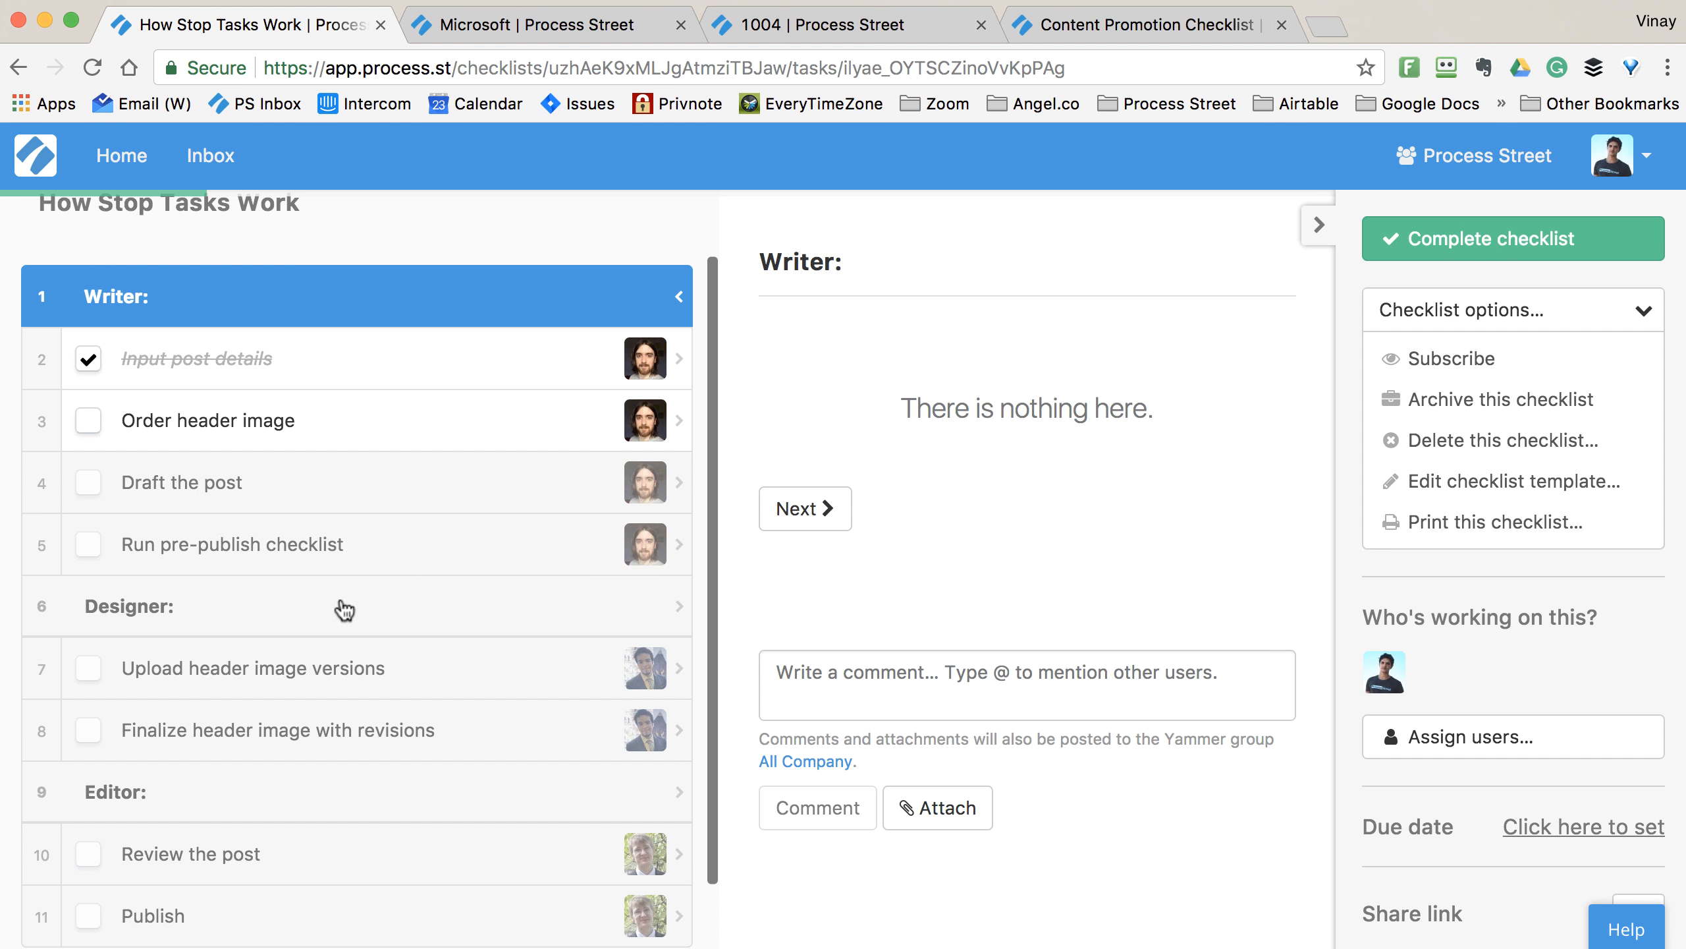
- Check off Order header image in the task list to unlock Draft the post
{"action": "left_click", "coordinate": [90, 423]}
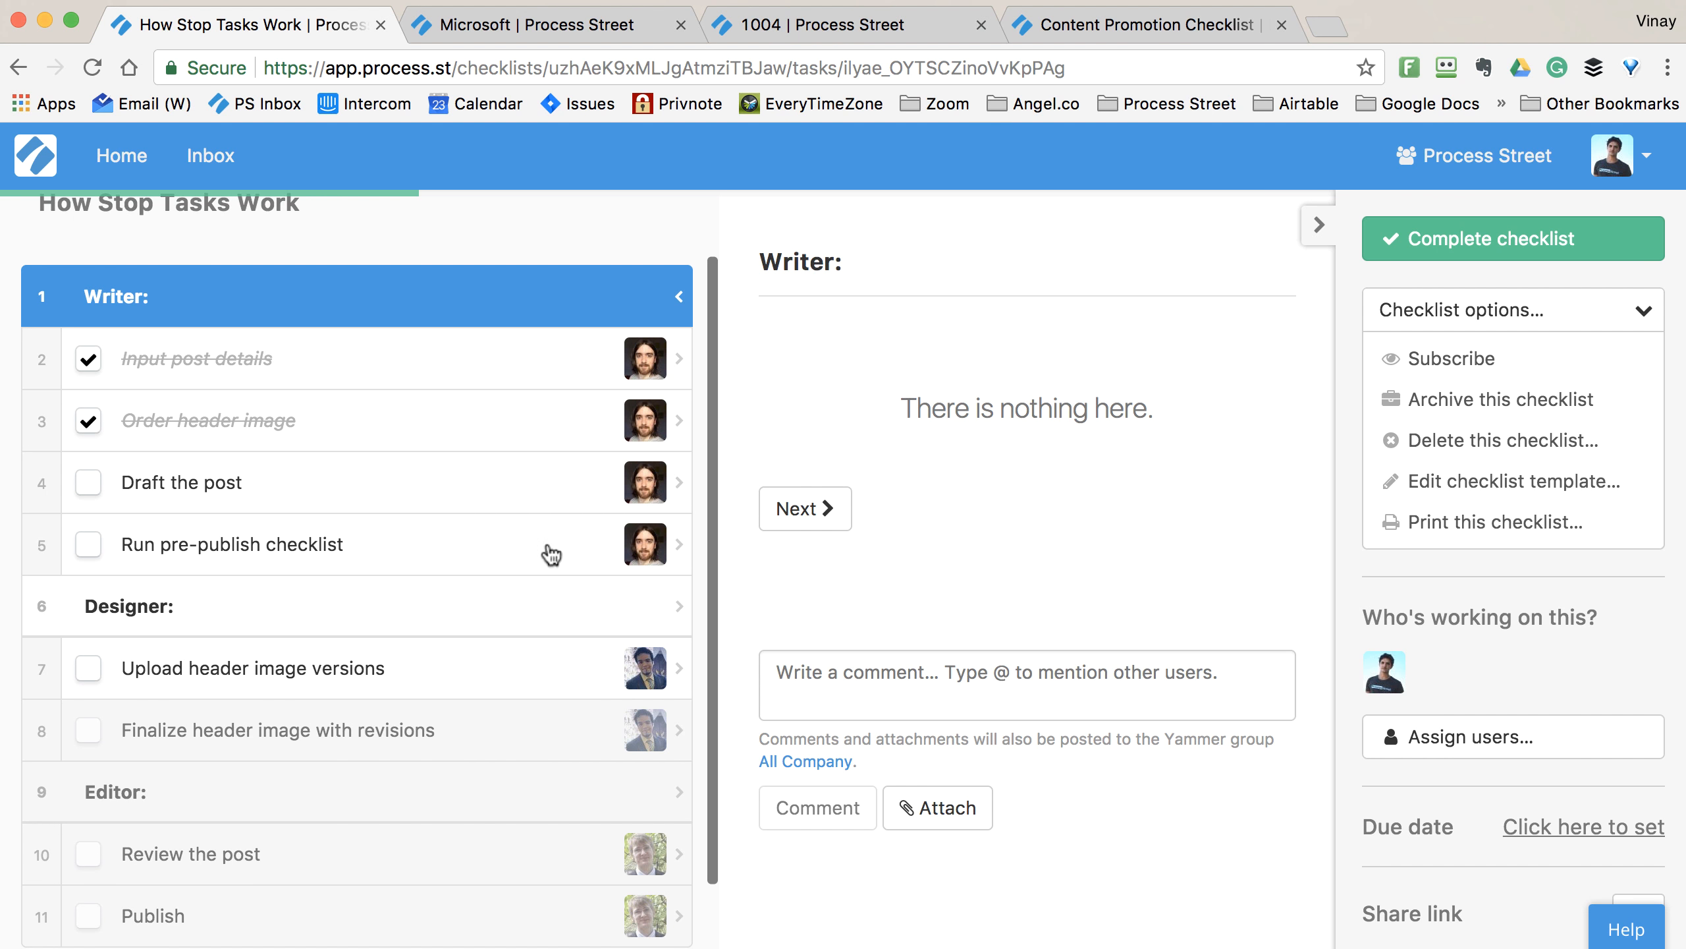